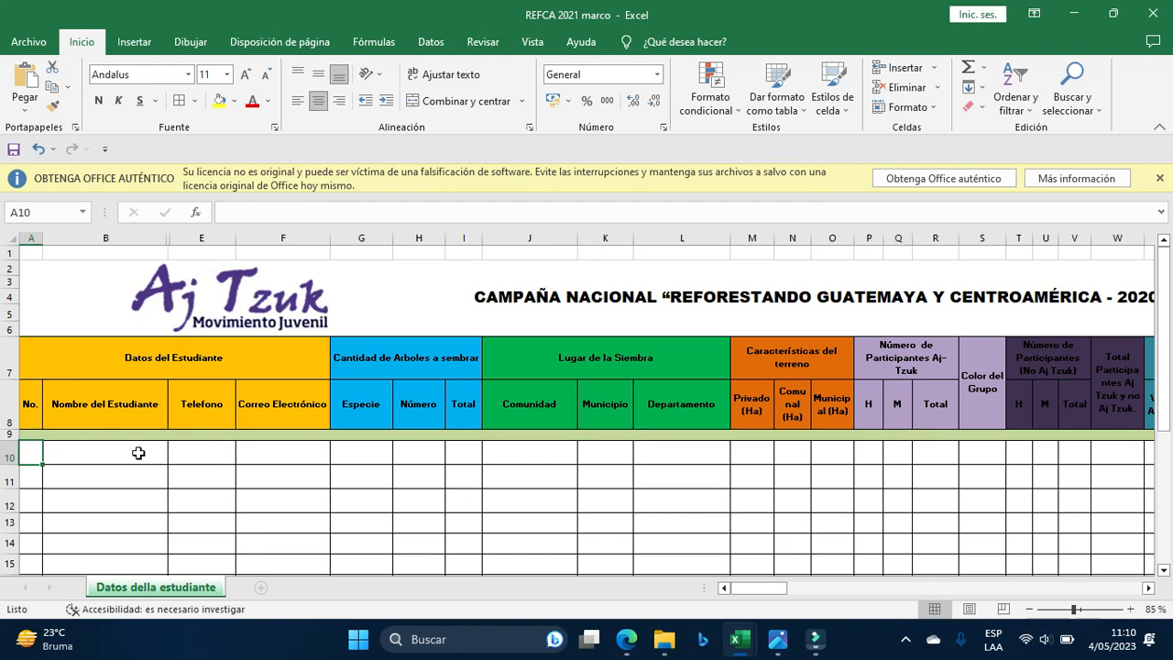
Number the first student row 1 in A10 and enter the student's full name in B10.
scroll(138, 453, "up", 2, "ctrl")
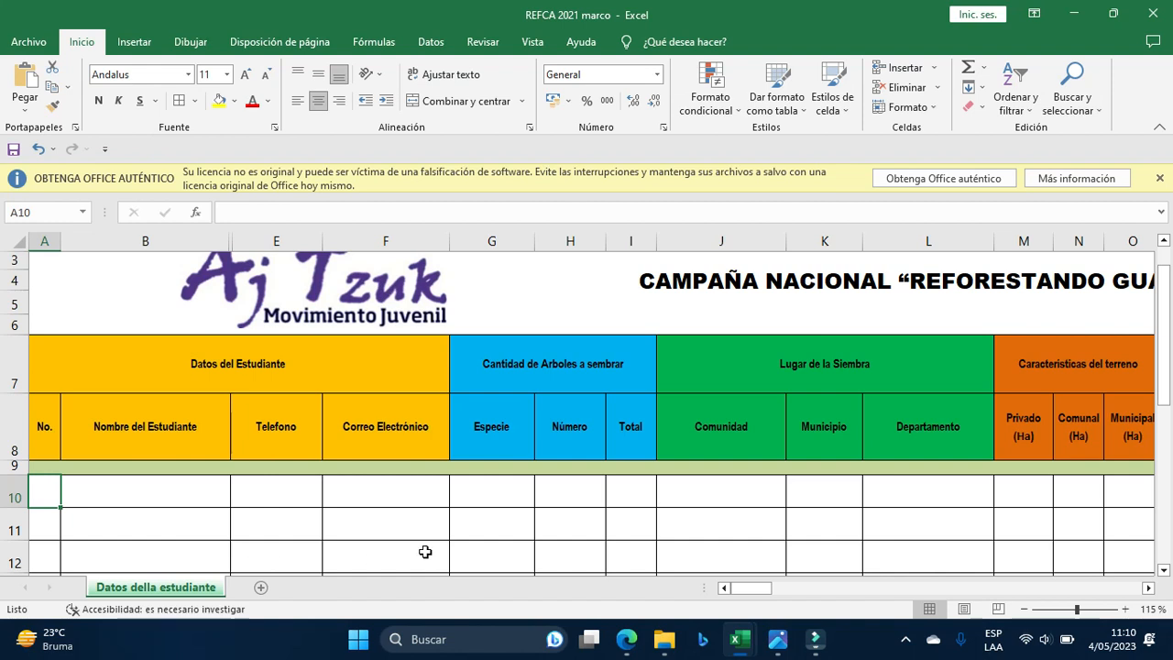
type("1")
key("Tab")
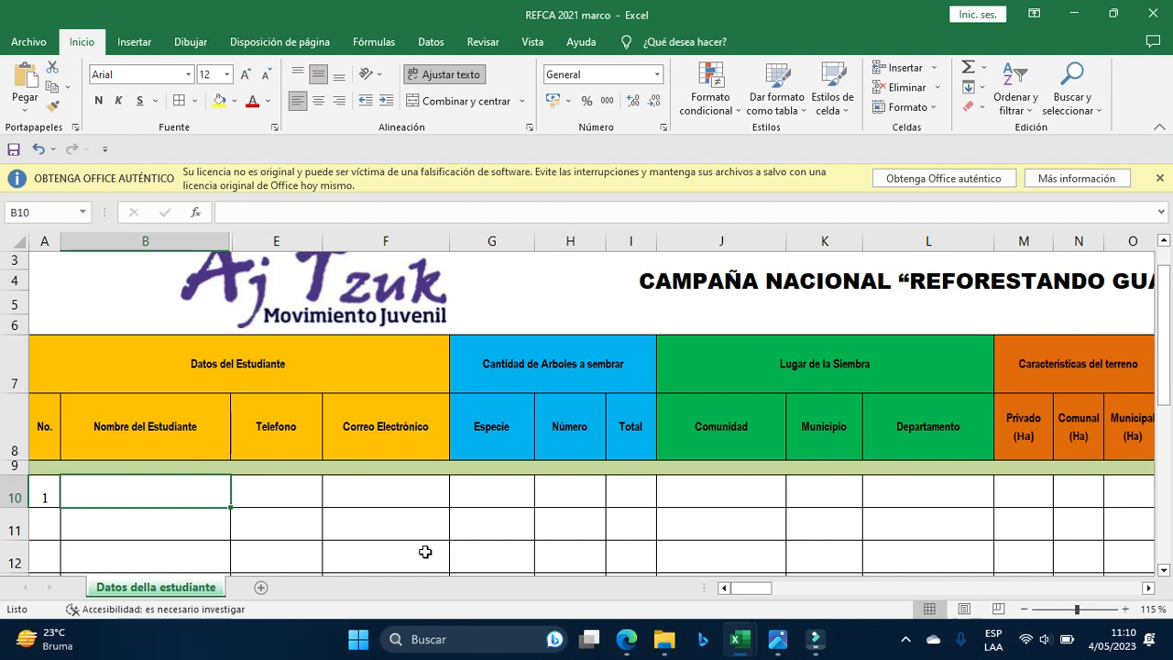
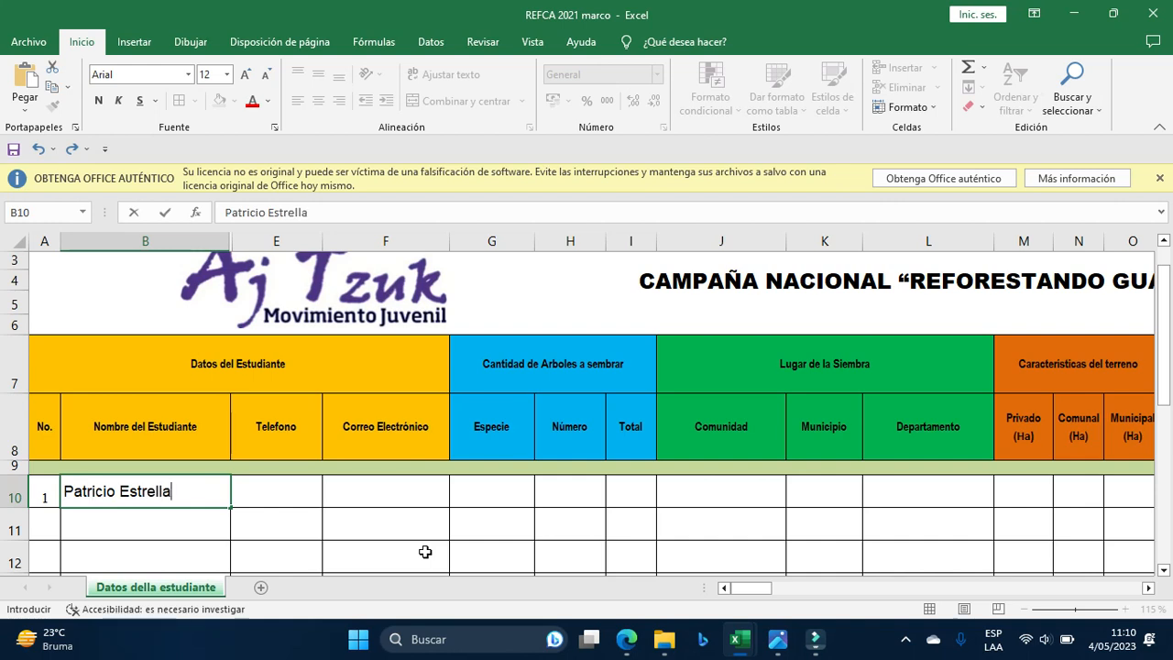
key("Tab")
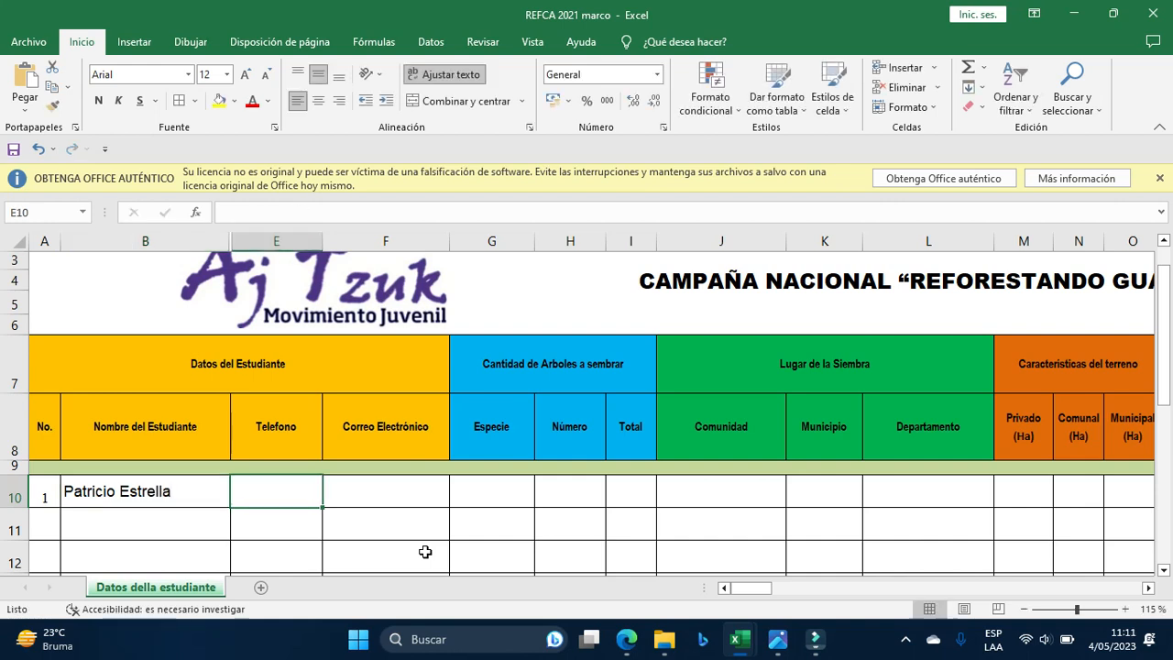
Rewrite the student's name in B10 with the surname first.
key("Left")
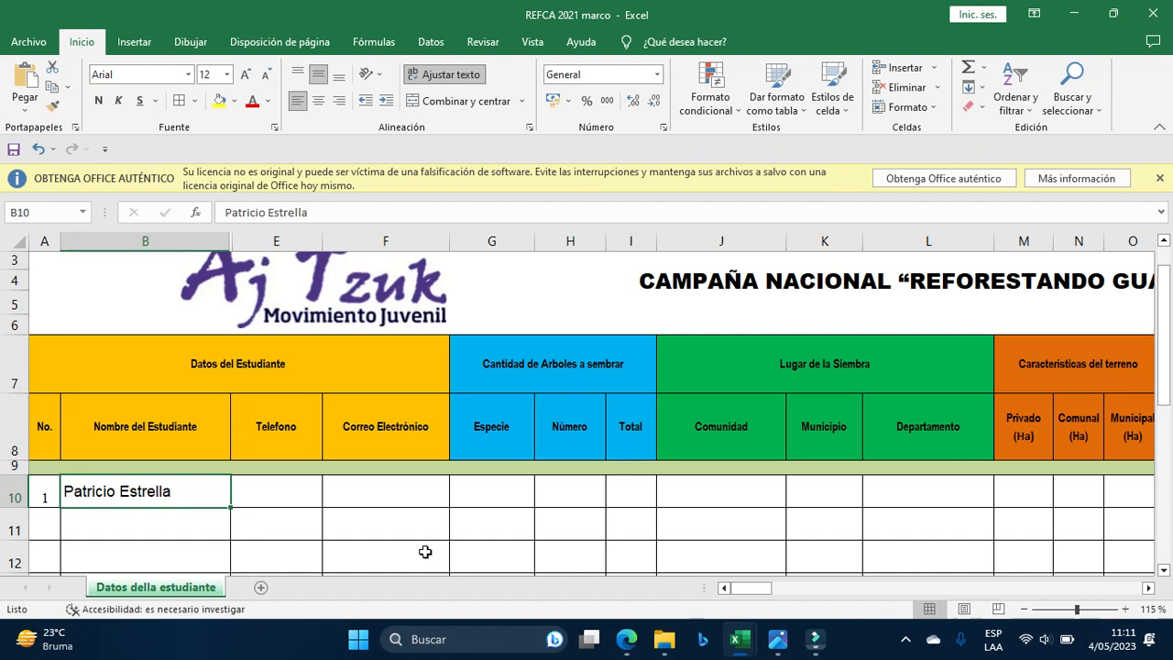
type("ES")
key("BackSpace")
type("STR")
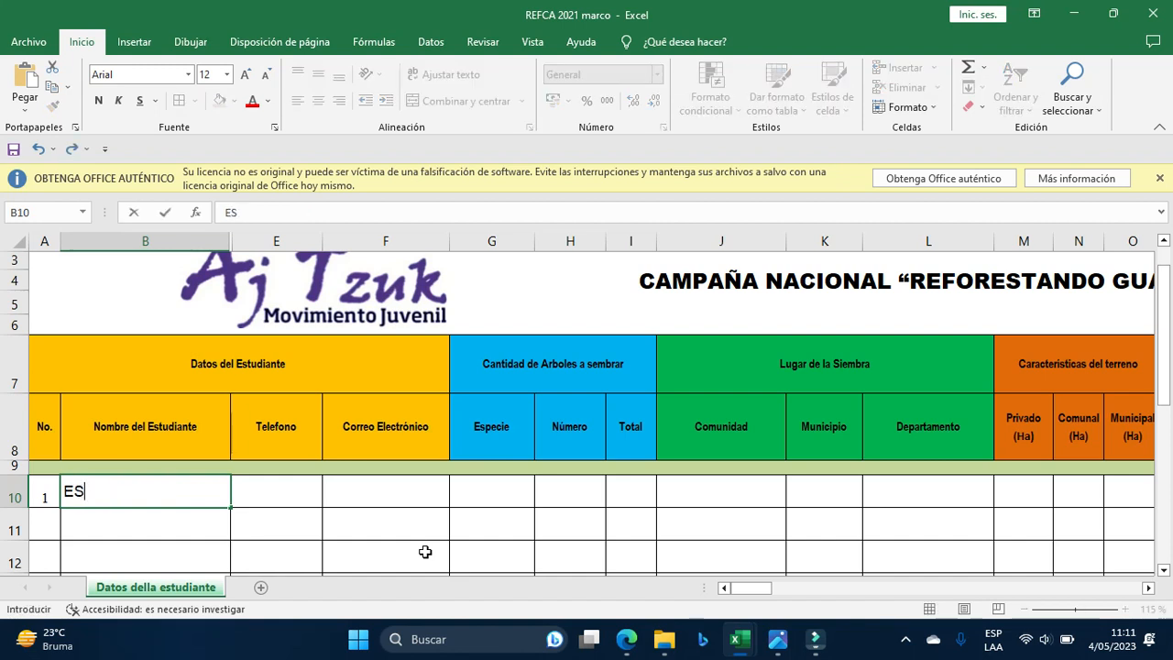
key("BackSpace")
key("BackSpace")
key("BackSpace")
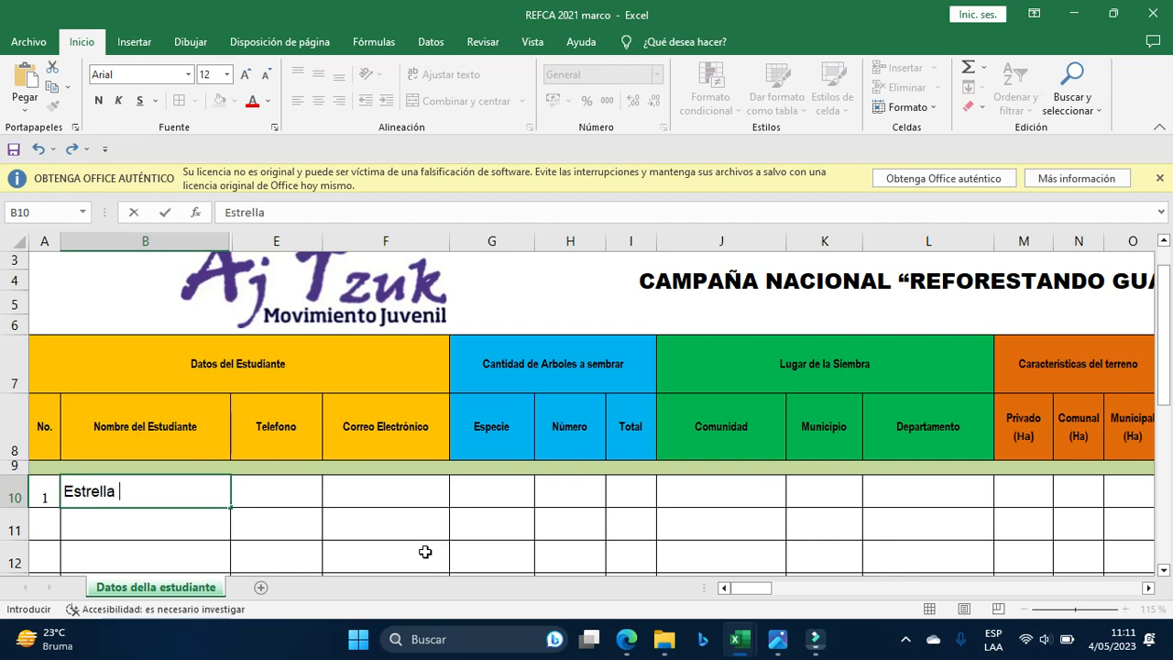
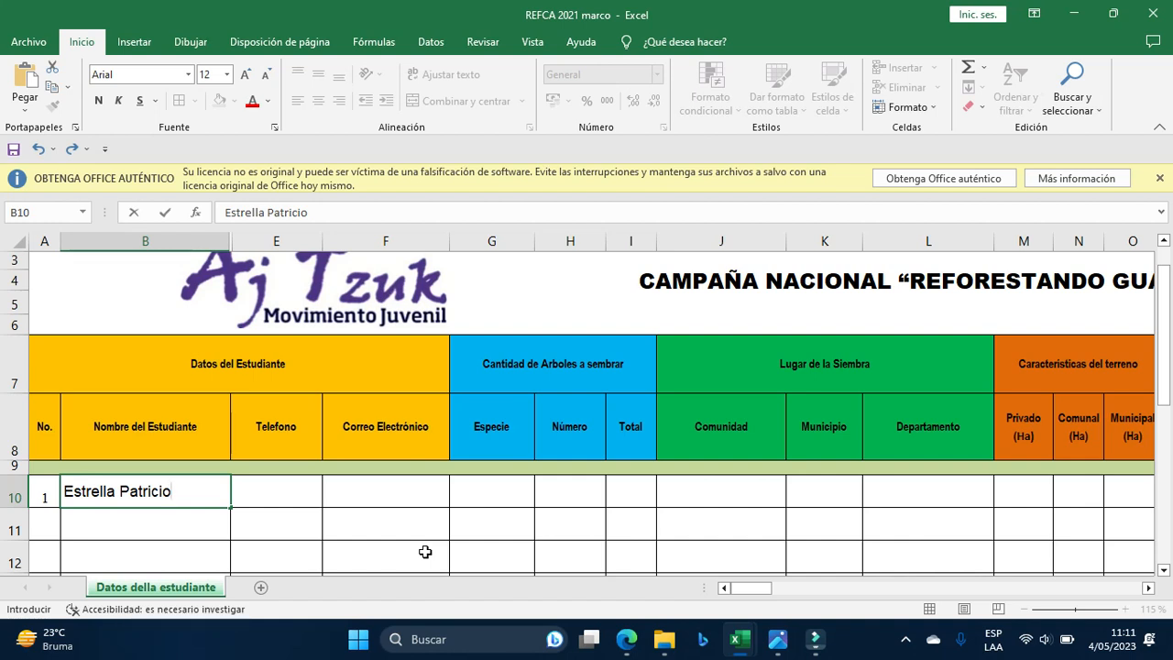
key("Tab")
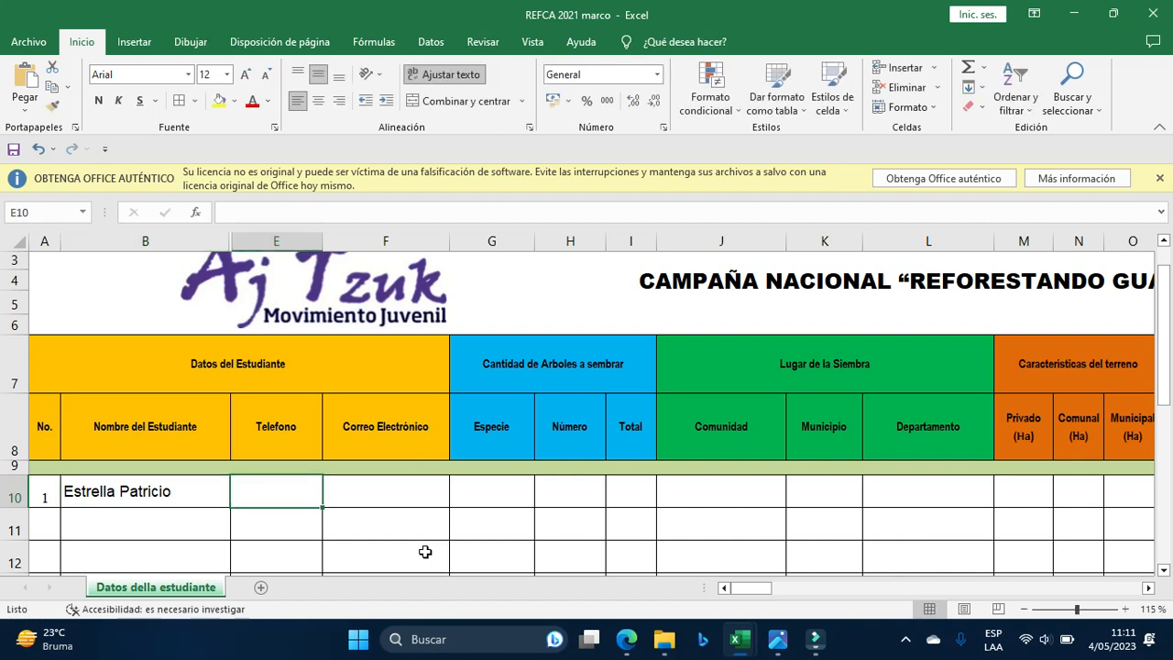
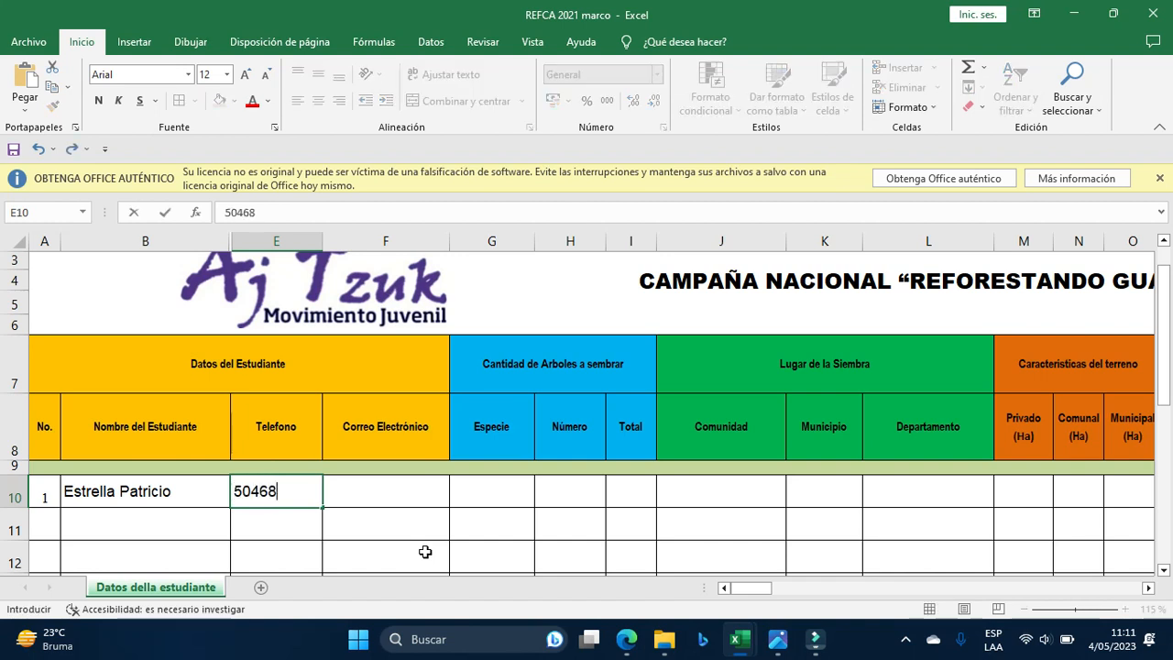
Enter the student's phone number in E10 and e-mail address in F10.
key("BackSpace")
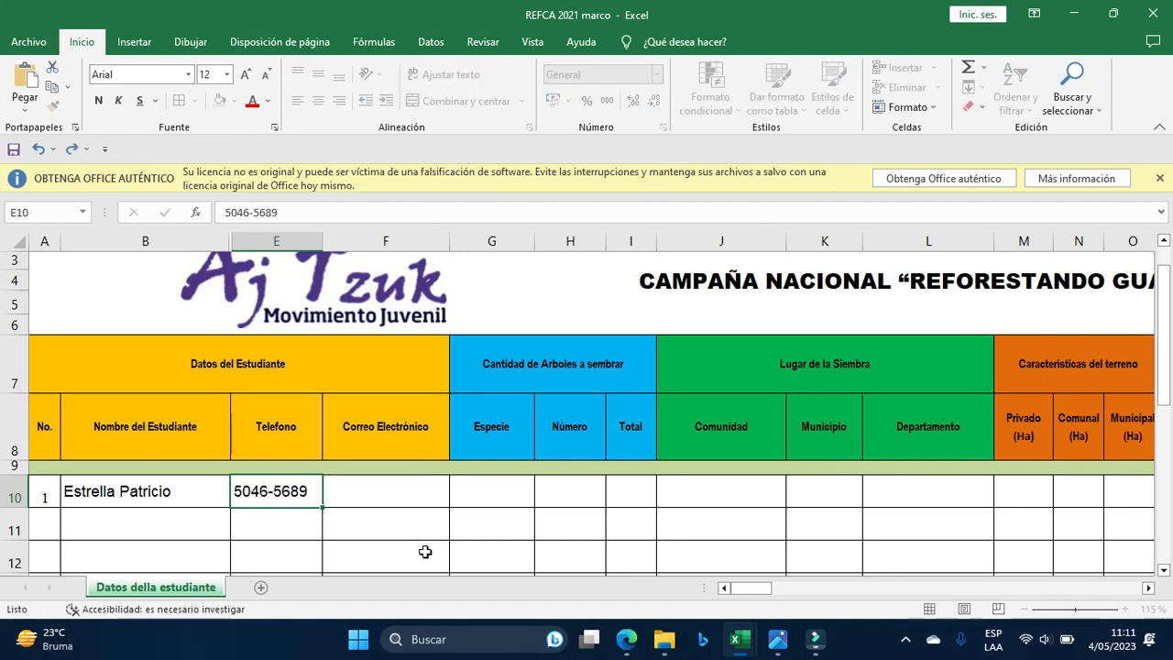
key("Tab")
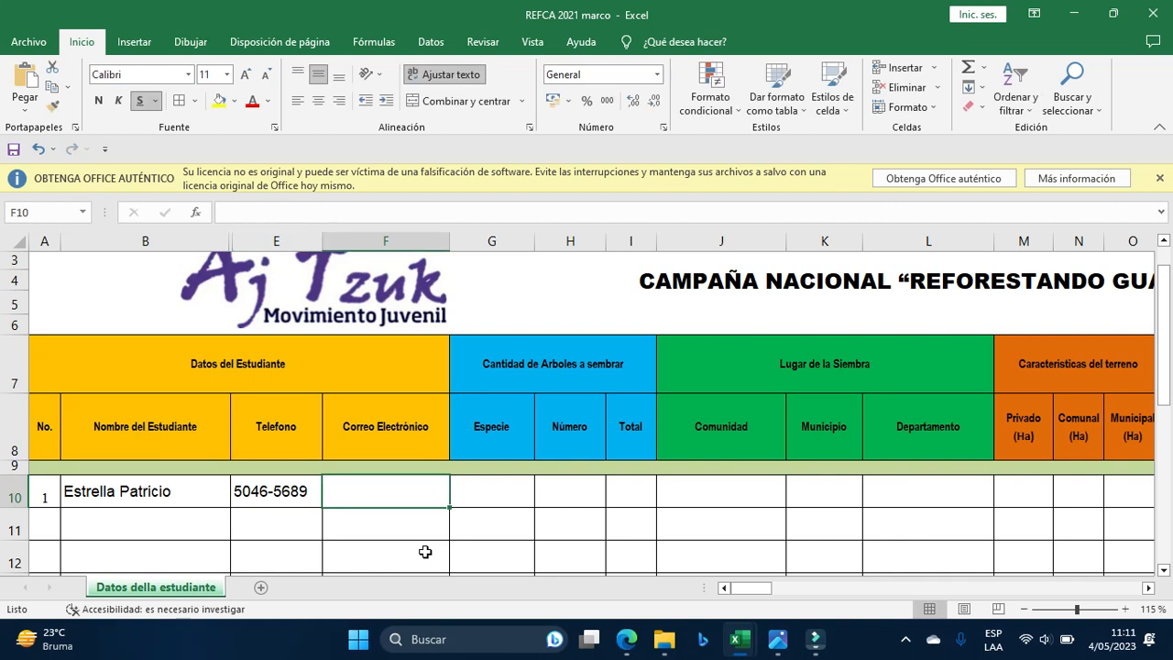
key("BackSpace")
key("BackSpace")
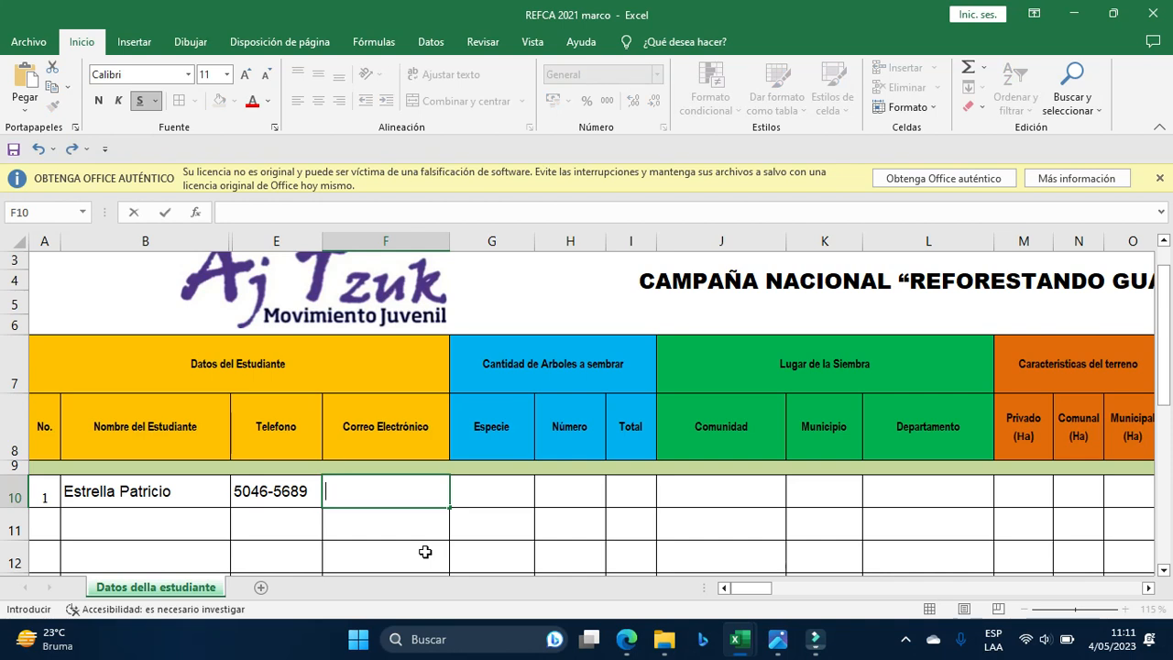
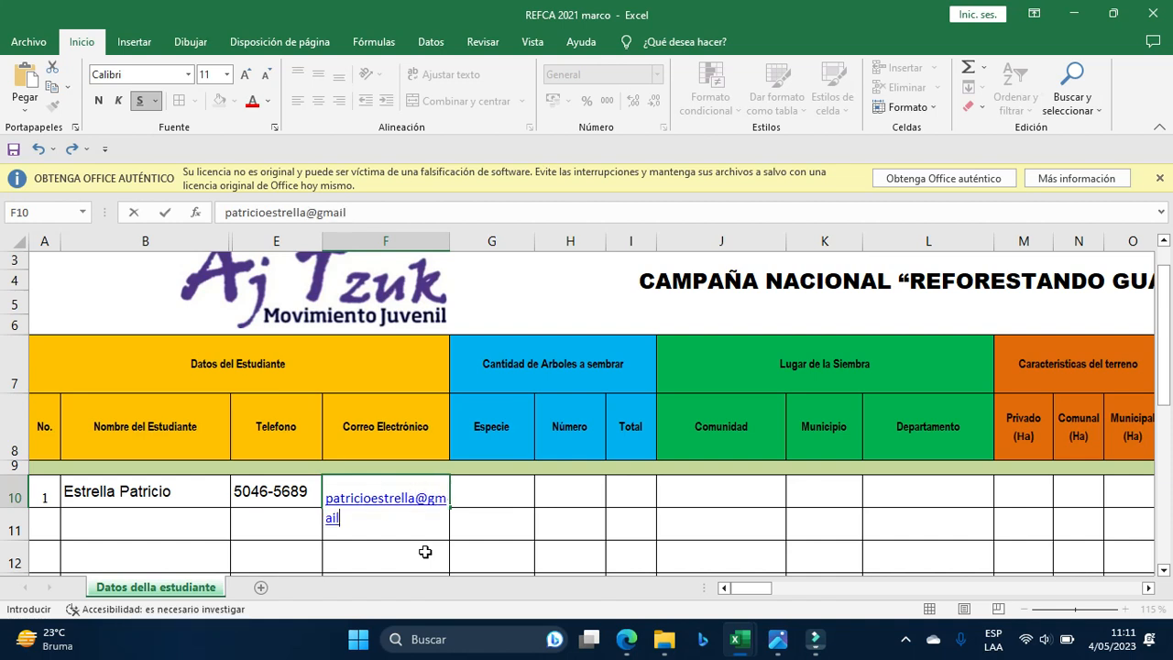
key("Return")
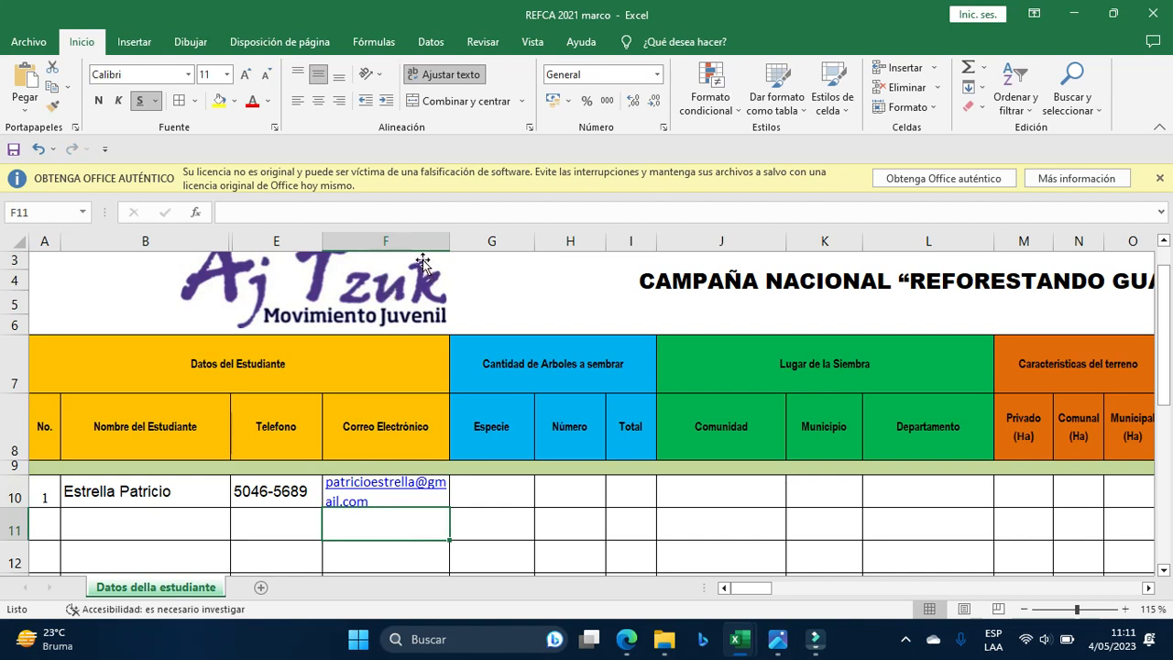
Widen column F so the e-mail address fits on one line.
double_click(446, 239)
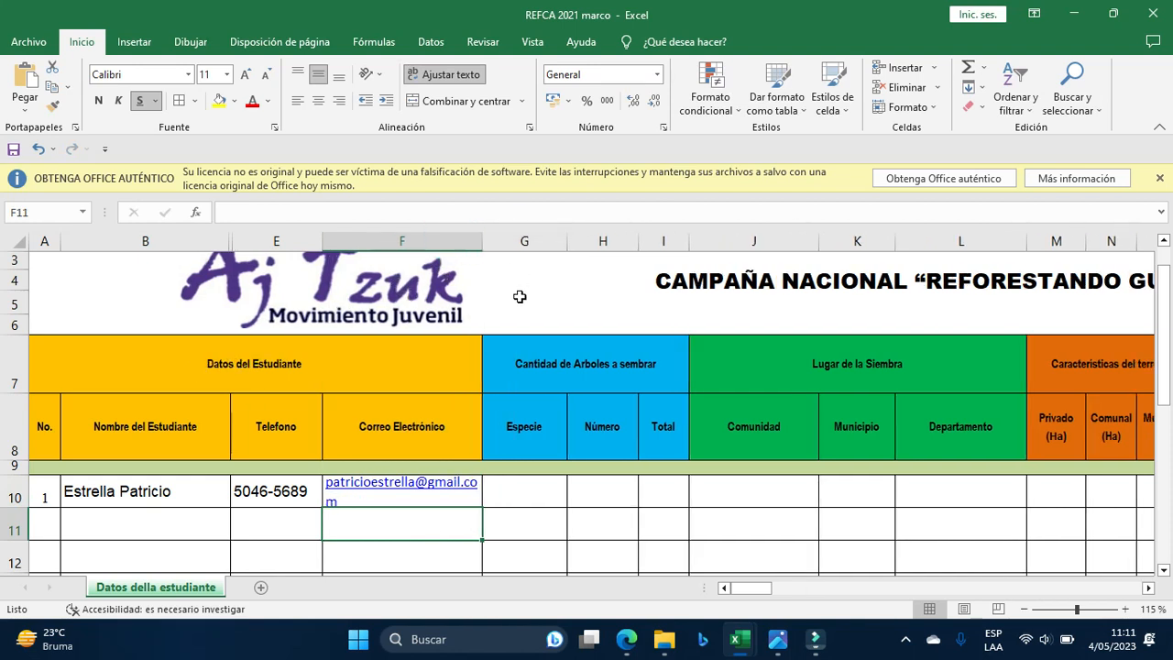
left_click_drag(482, 240, 524, 240)
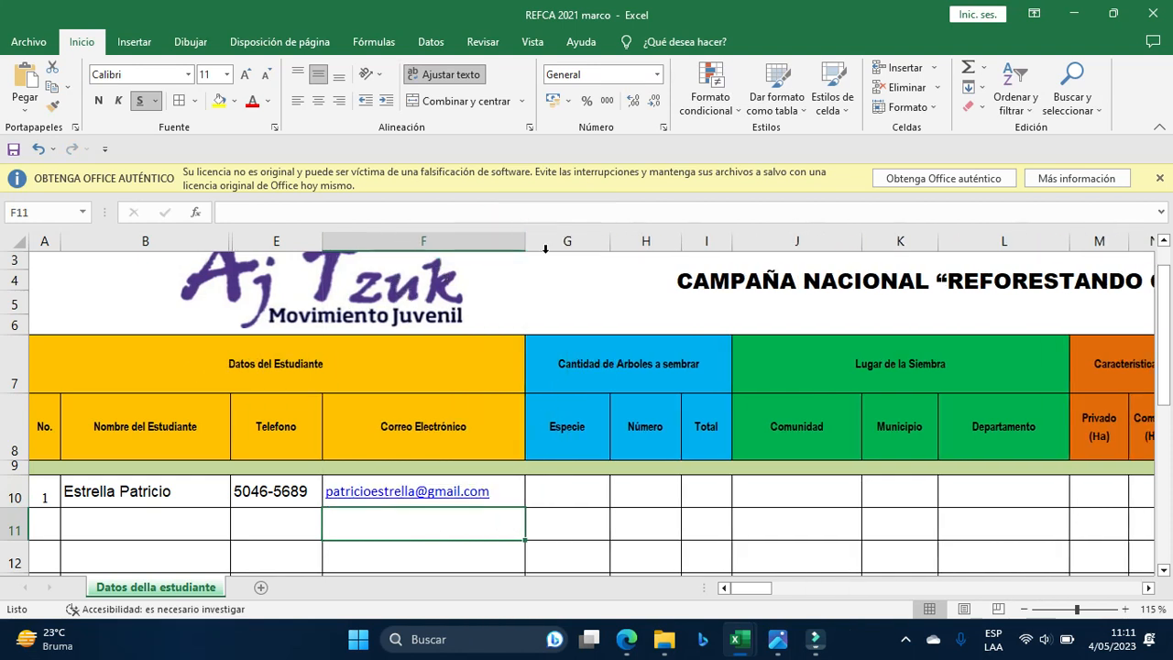
left_click(1149, 589)
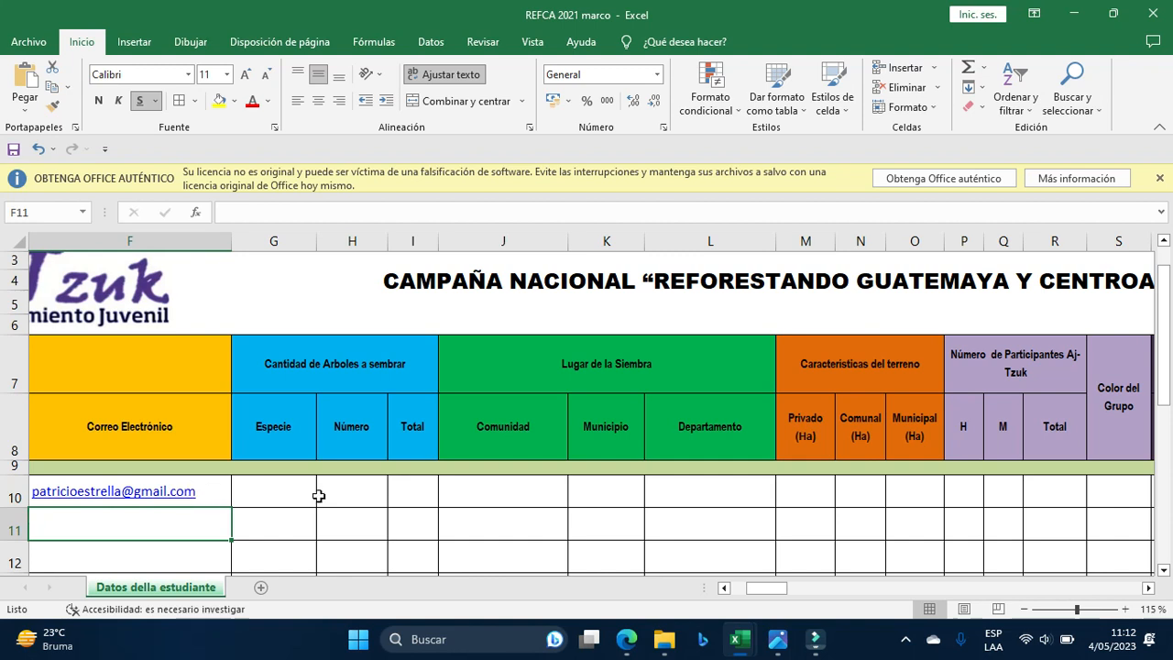
Switch to the especies forestales INAB workbook and browse through the species list.
mouse_move(760, 629)
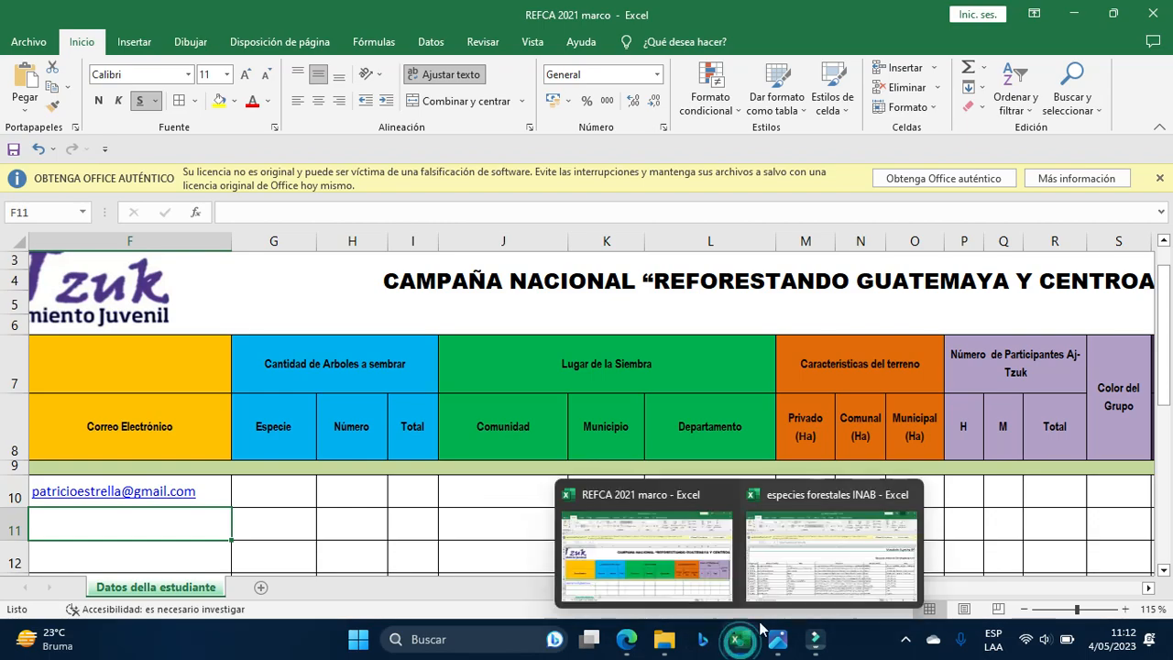
left_click(796, 572)
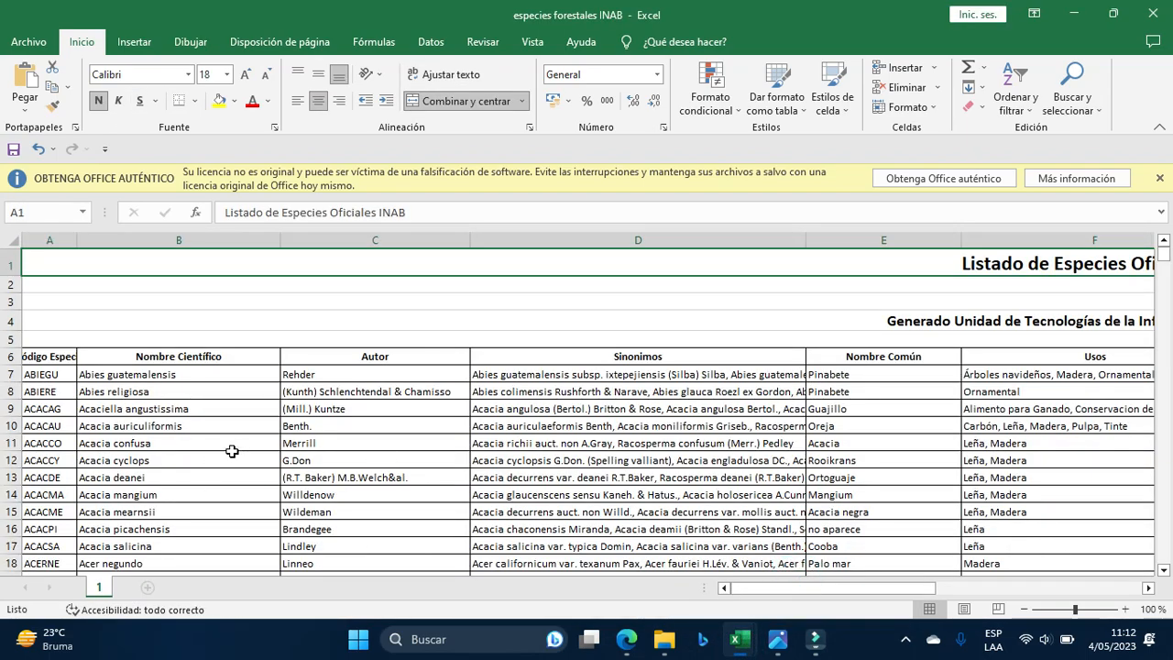
scroll(236, 454, "down", 13)
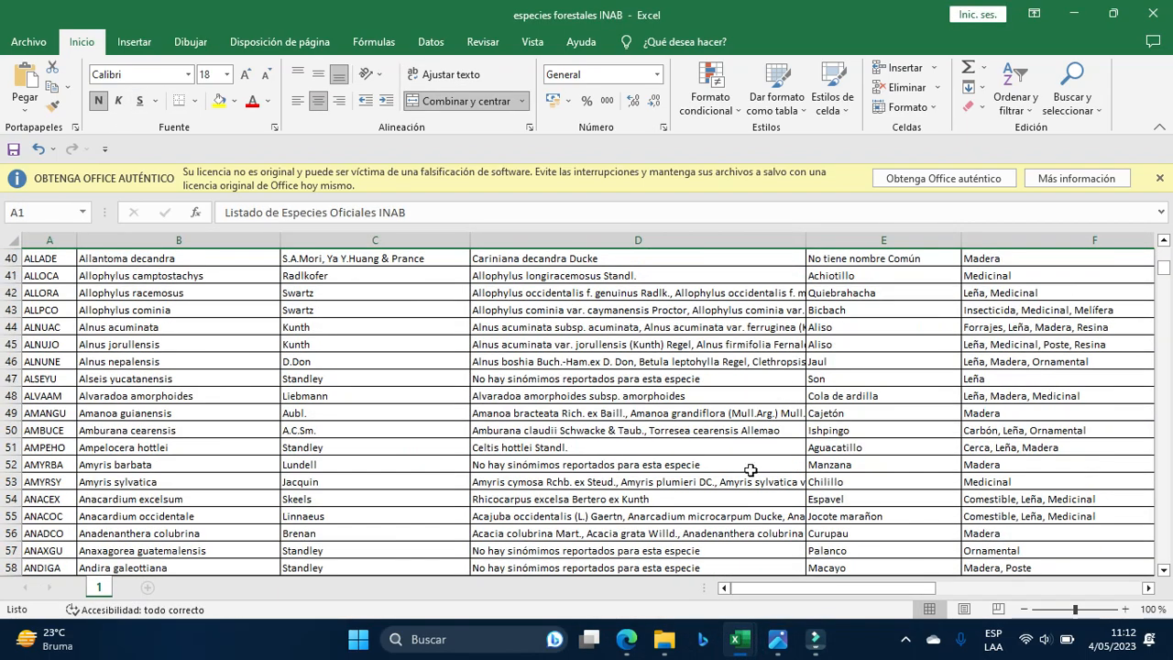
scroll(728, 469, "up", 13)
scroll(626, 449, "down", 4)
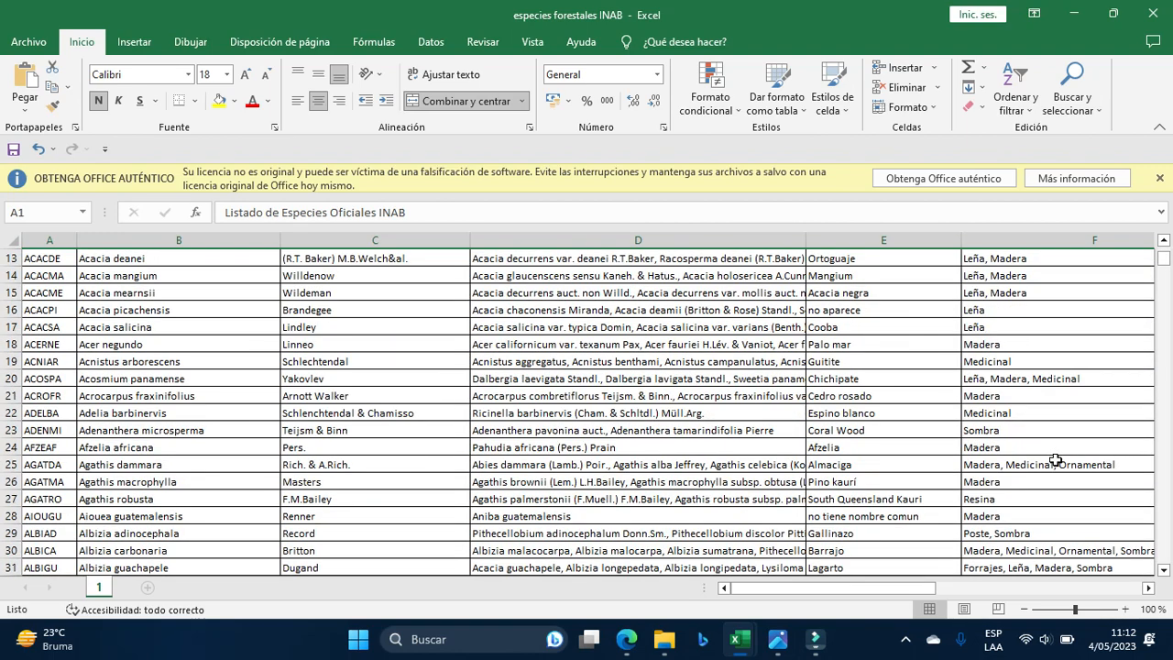
scroll(1056, 463, "down", 3)
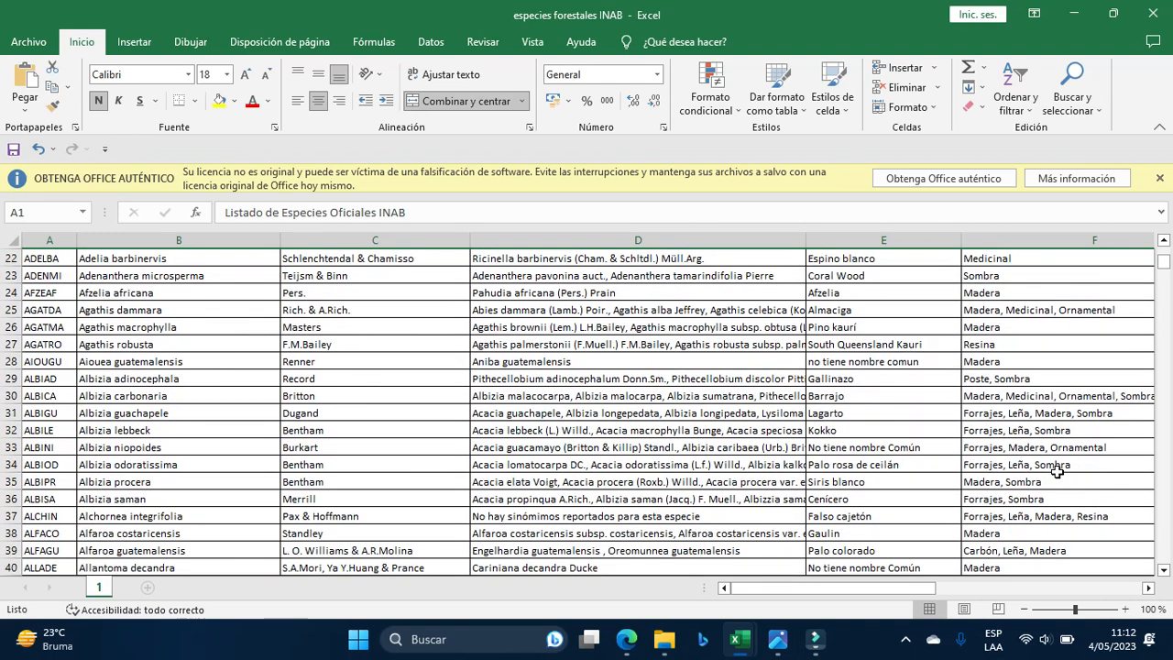
scroll(999, 469, "down", 3)
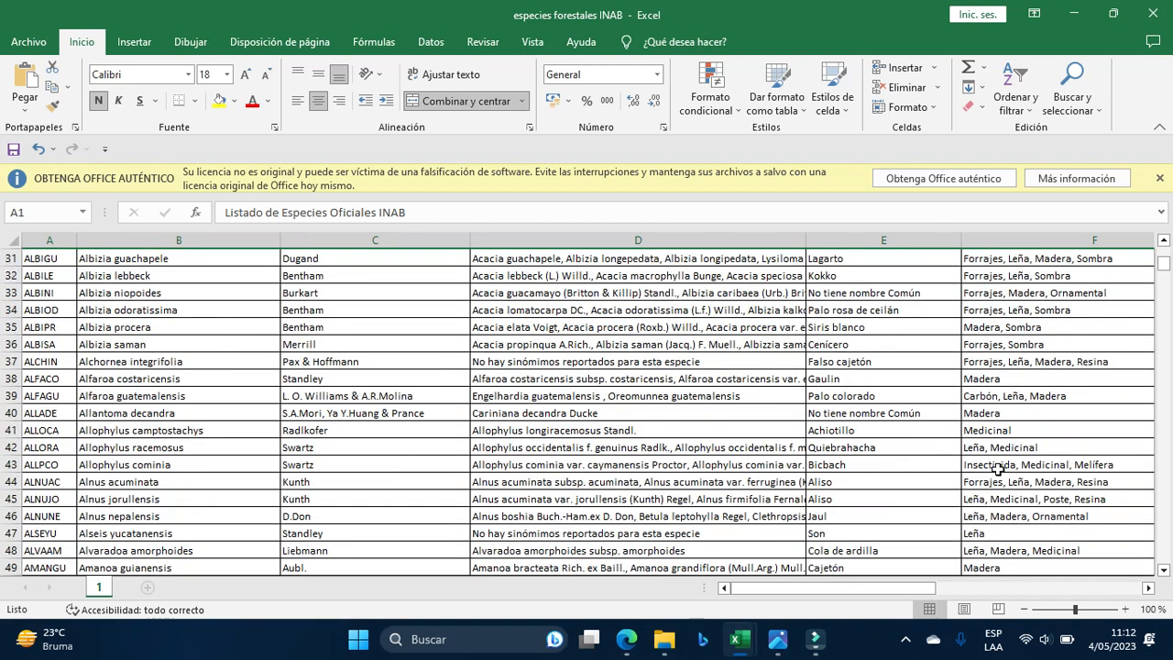
scroll(1017, 497, "up", 10)
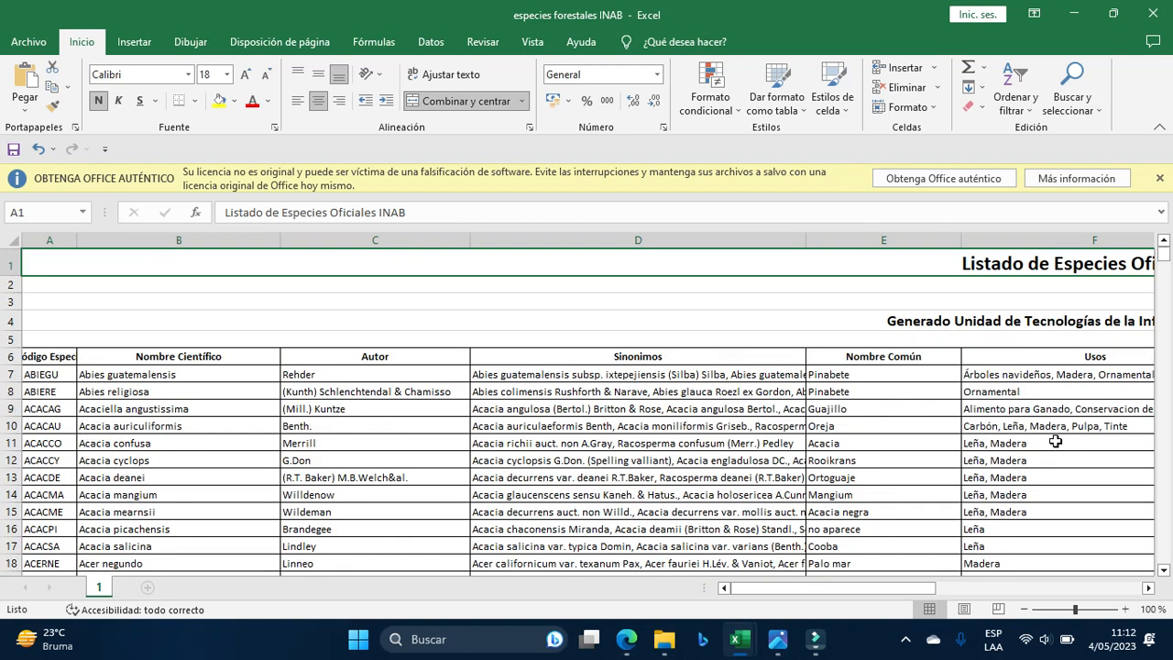
left_click_drag(914, 588, 1014, 588)
scroll(901, 535, "down", 3)
scroll(894, 538, "up", 3)
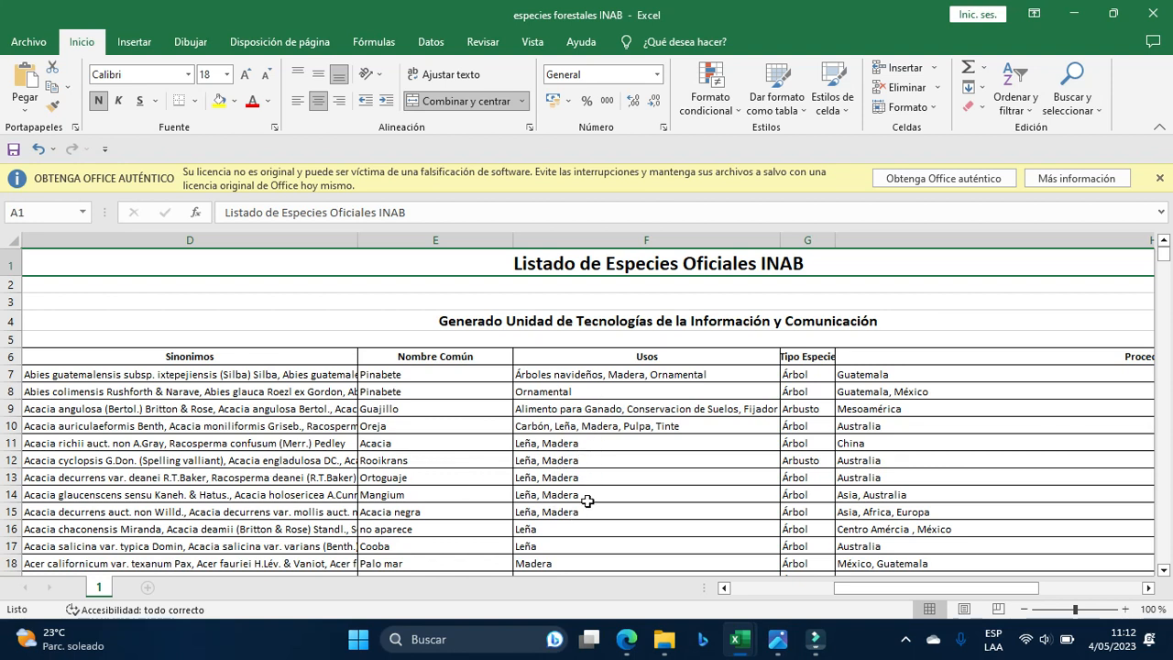
left_click_drag(877, 590, 808, 593)
scroll(485, 463, "down", 1)
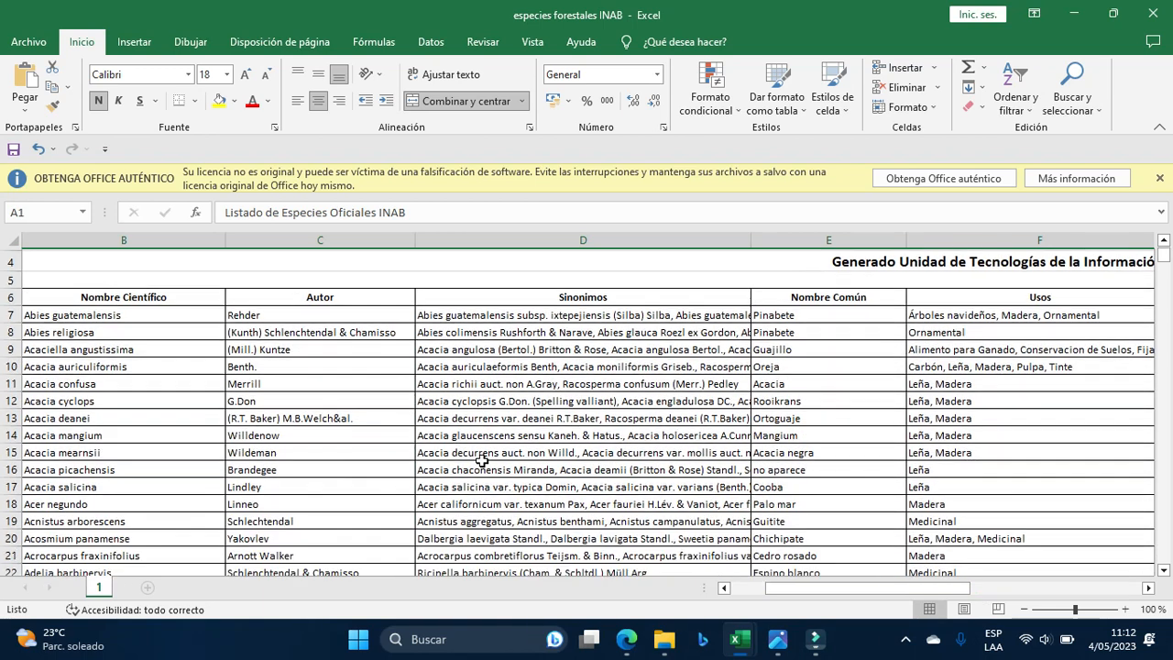
Highlight the Acacia picachensis synonyms cell D16 in yellow.
left_click(483, 471)
left_click(220, 100)
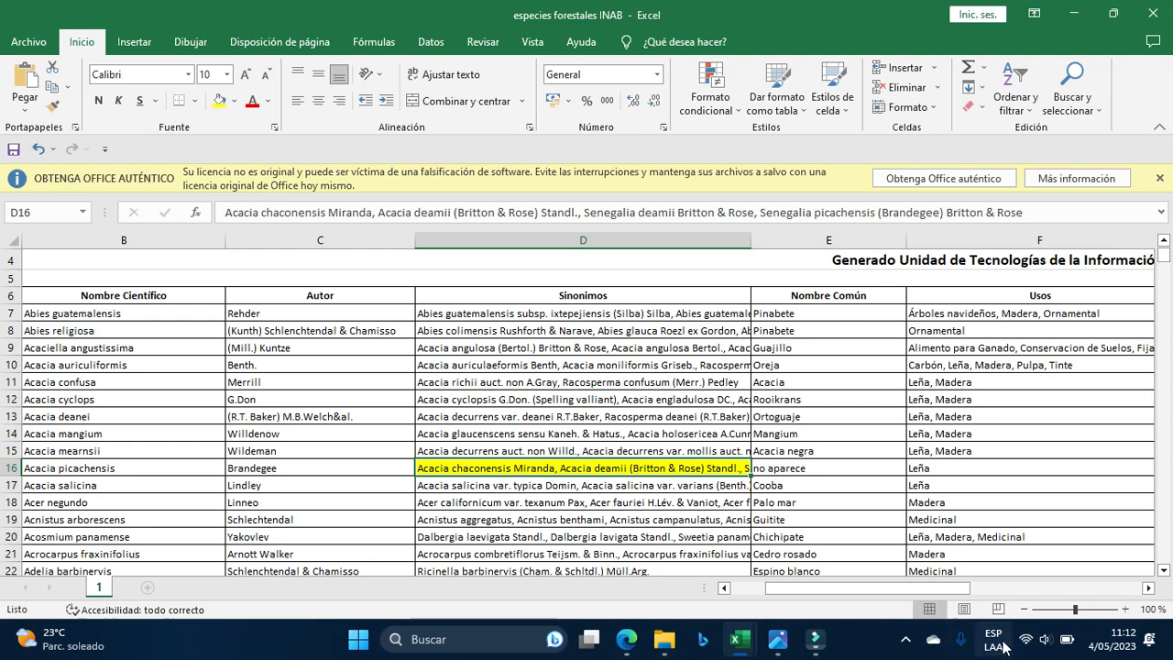
left_click_drag(914, 591, 848, 587)
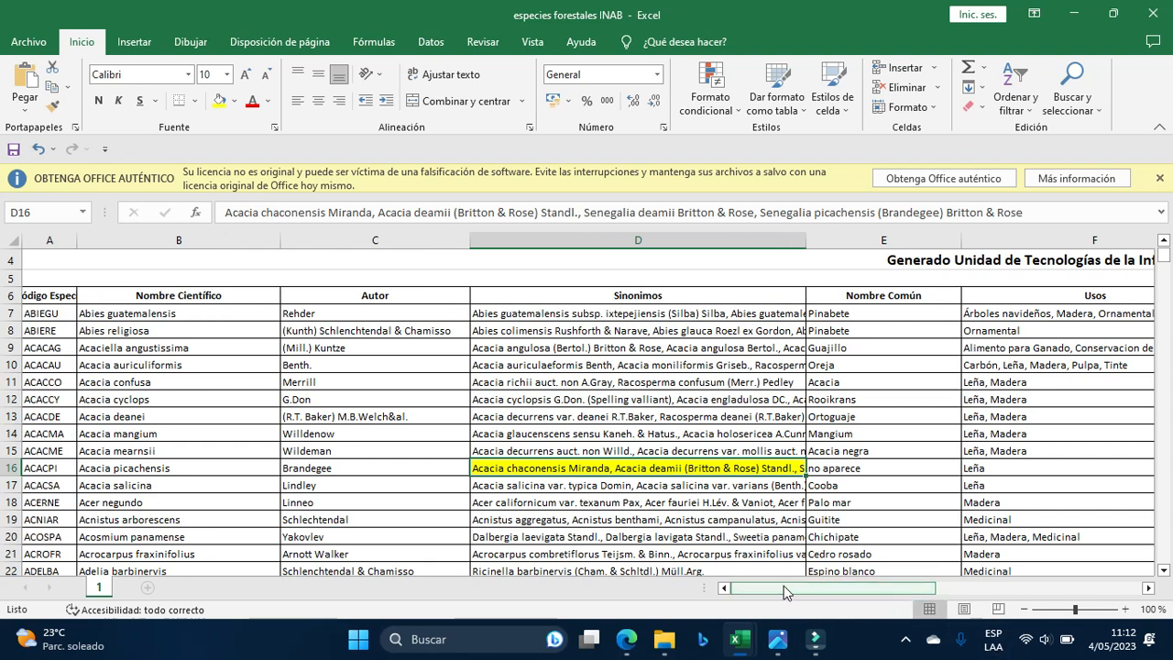
scroll(572, 435, "down", 3)
scroll(541, 434, "down", 5)
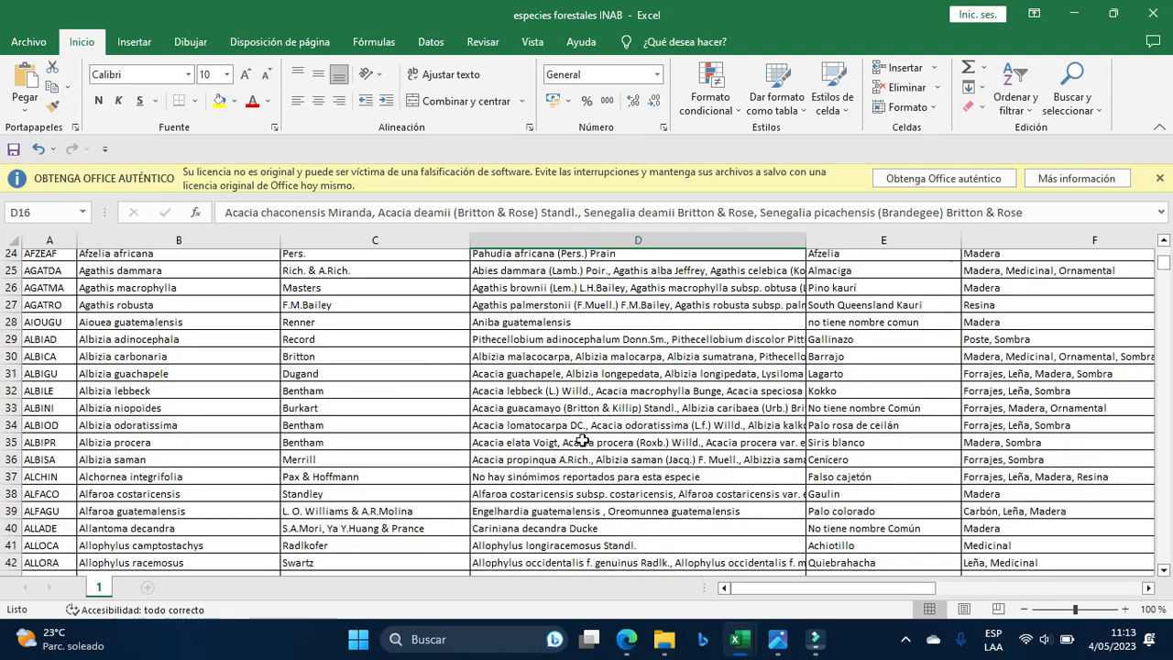
Search the workbook for 'pino' and list all 33 matching cells.
key("ctrl+b")
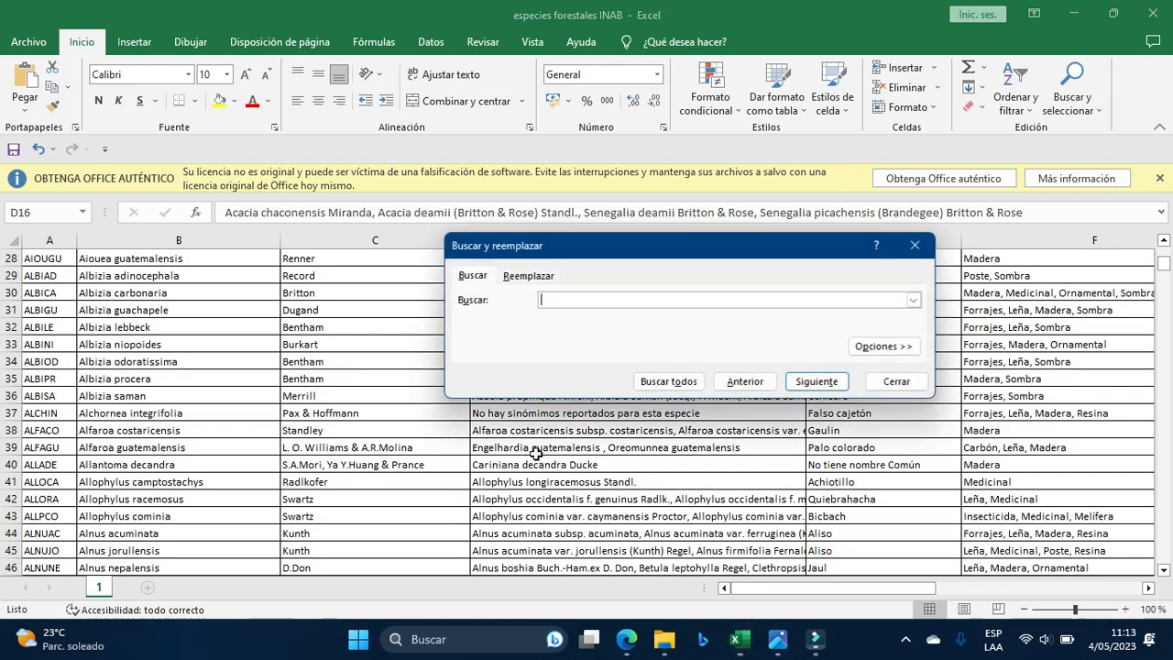
type("ino")
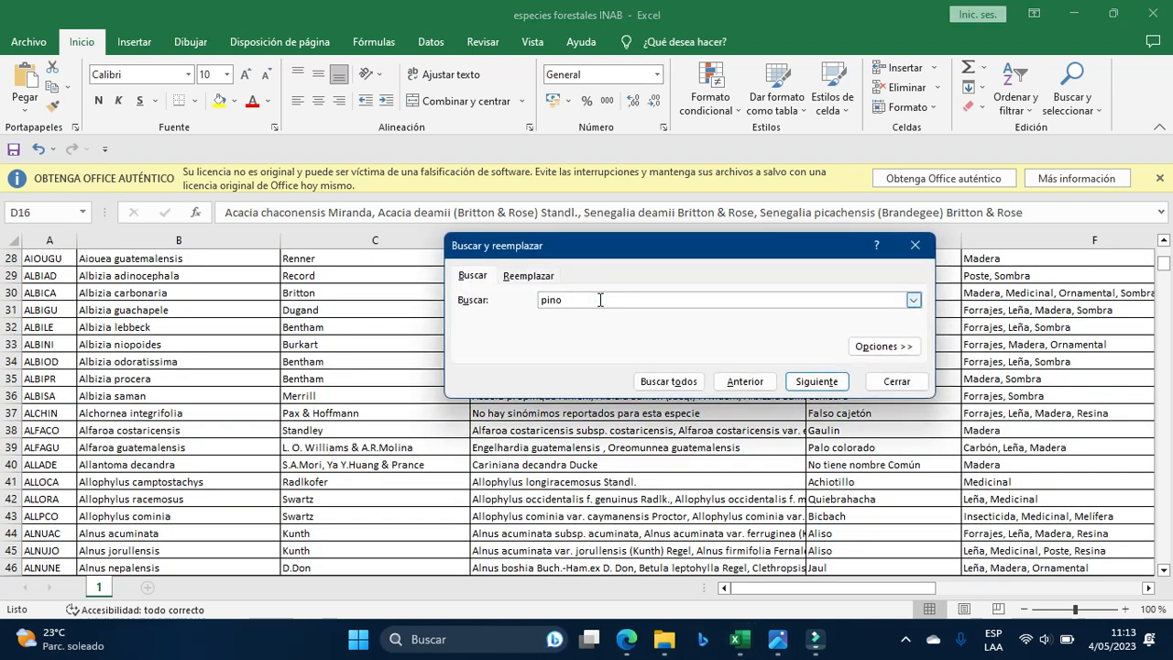
left_click(668, 381)
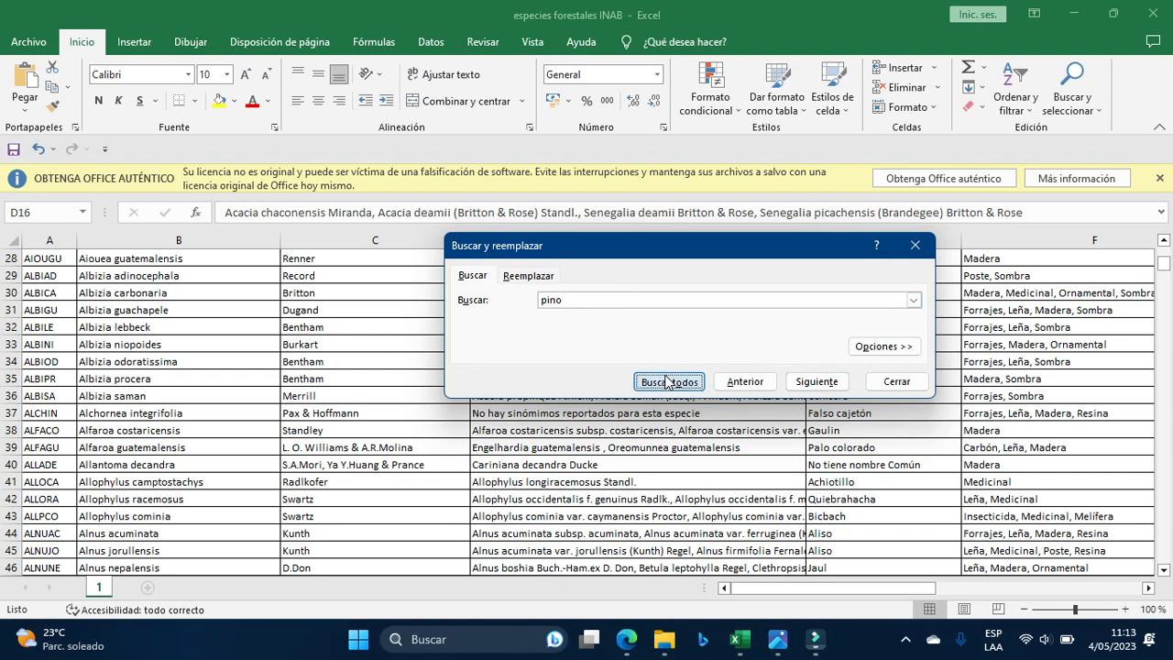
left_click_drag(686, 285, 668, 306)
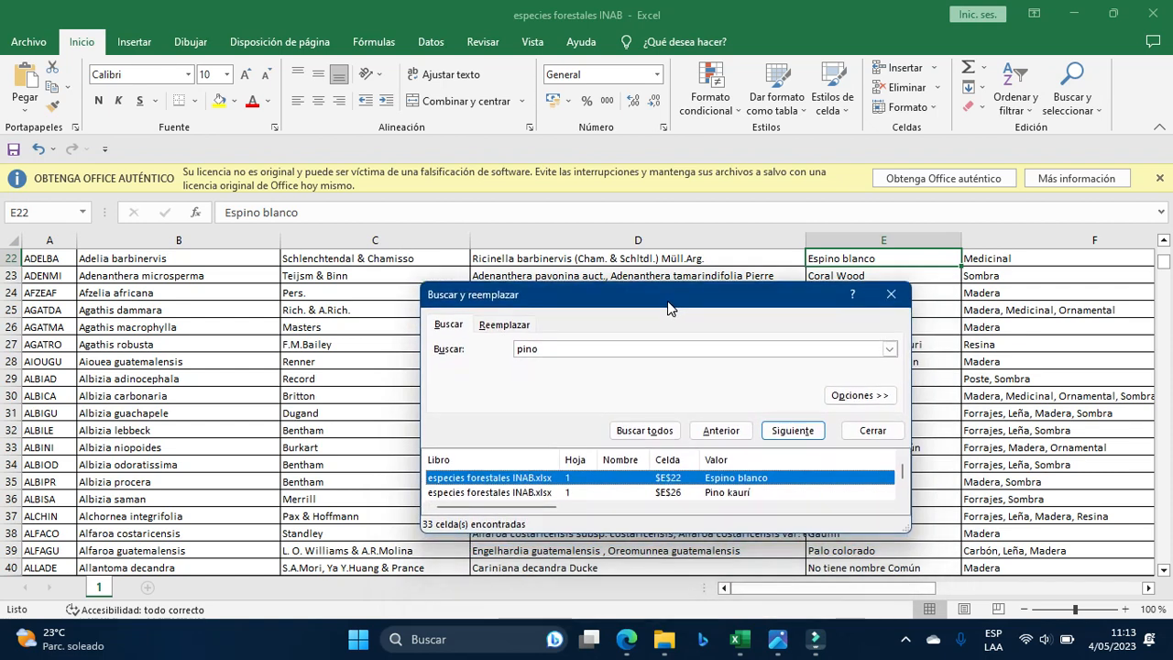
Review the pine matches from Pino kauri (E26) through Pino de Petén (E592), then close the search.
left_click(511, 500)
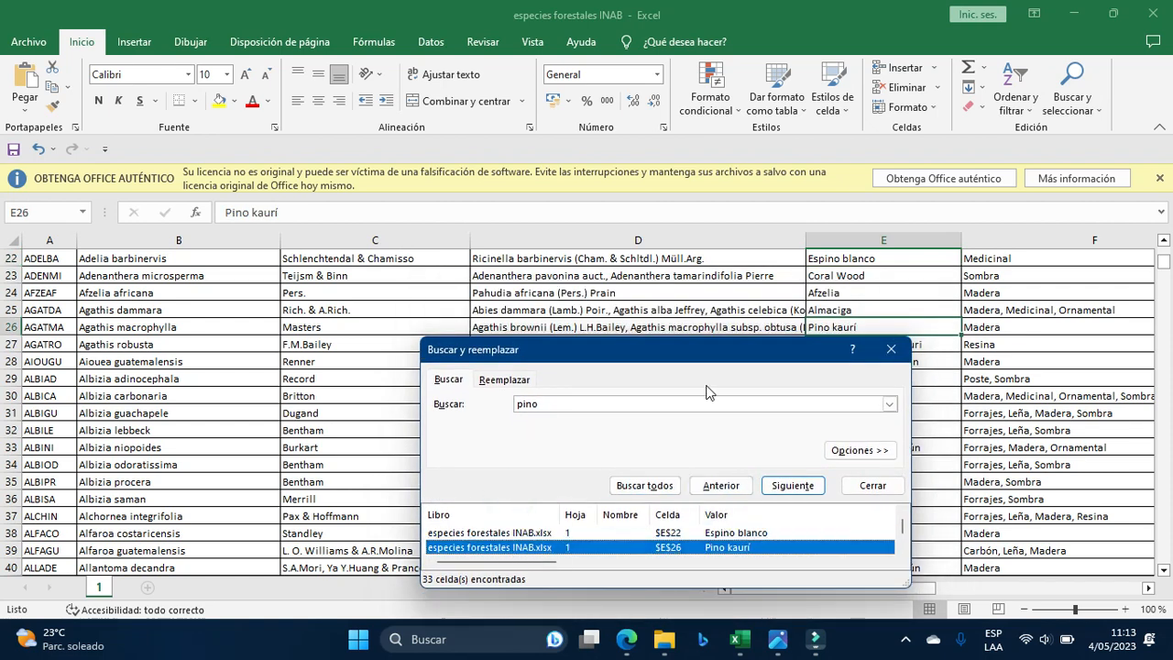
left_click_drag(822, 356, 757, 335)
scroll(765, 536, "down", 5)
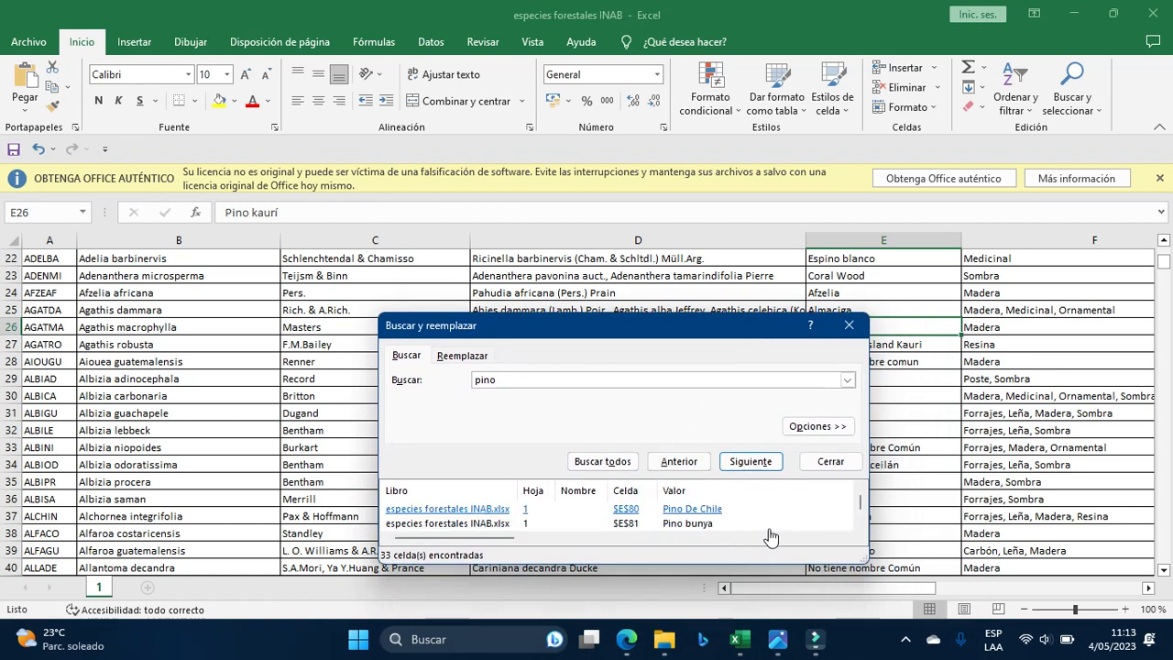
left_click(680, 525)
scroll(683, 515, "down", 3)
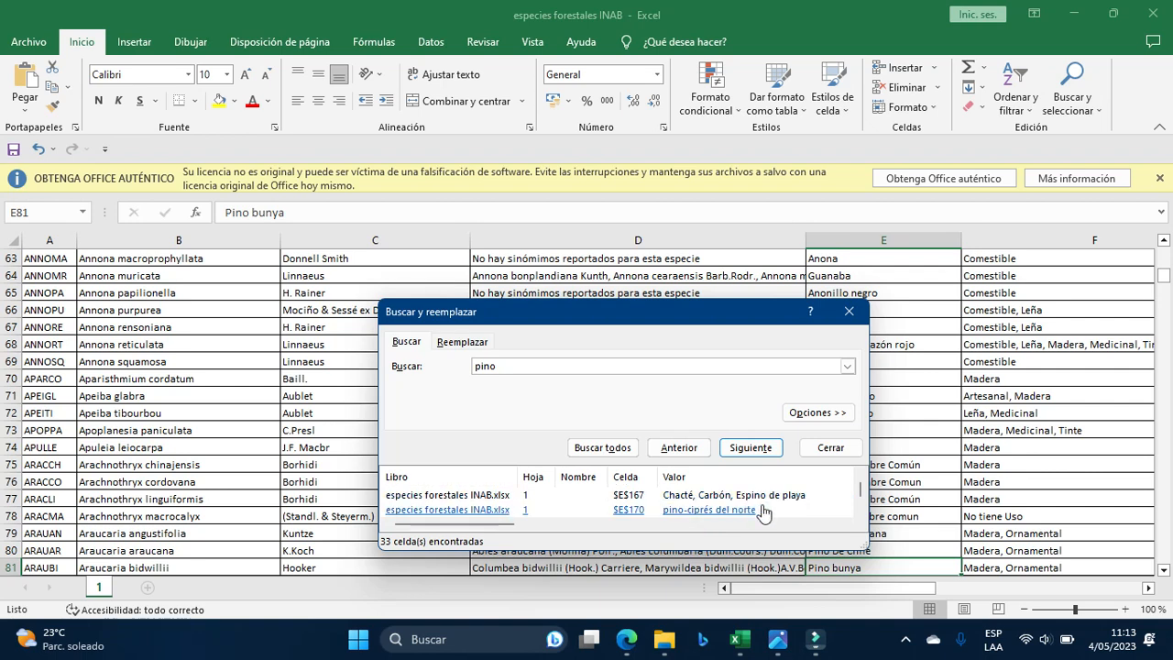
left_click(694, 513)
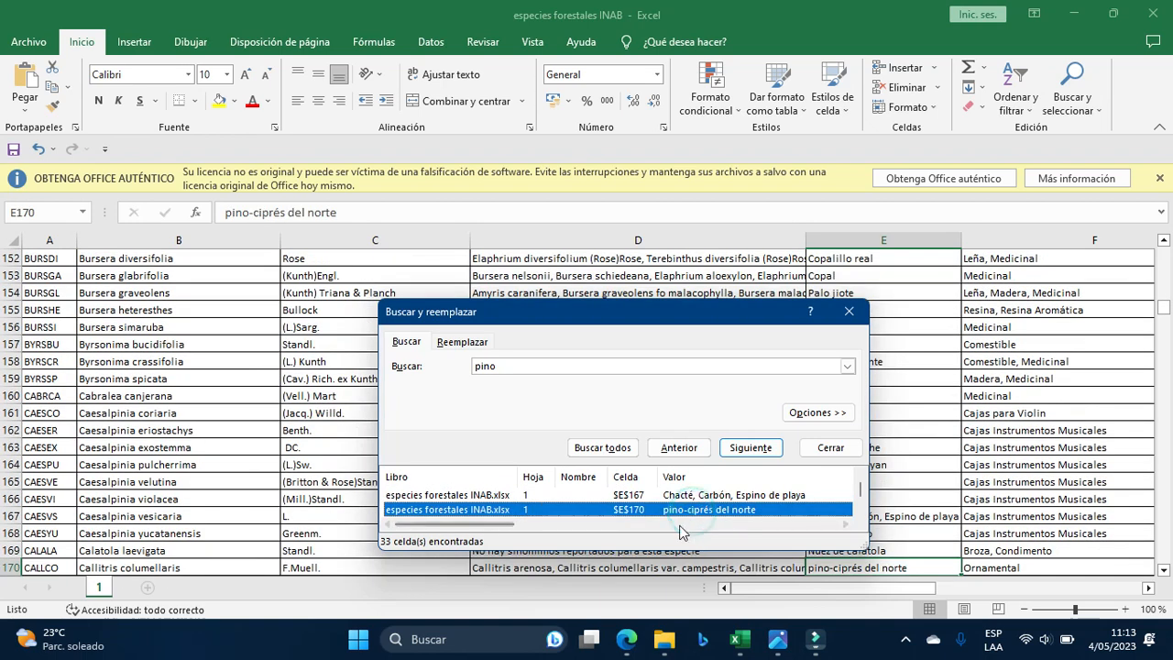
mouse_move(604, 316)
left_mouse_down()
mouse_move(599, 365)
mouse_move(620, 332)
left_mouse_up()
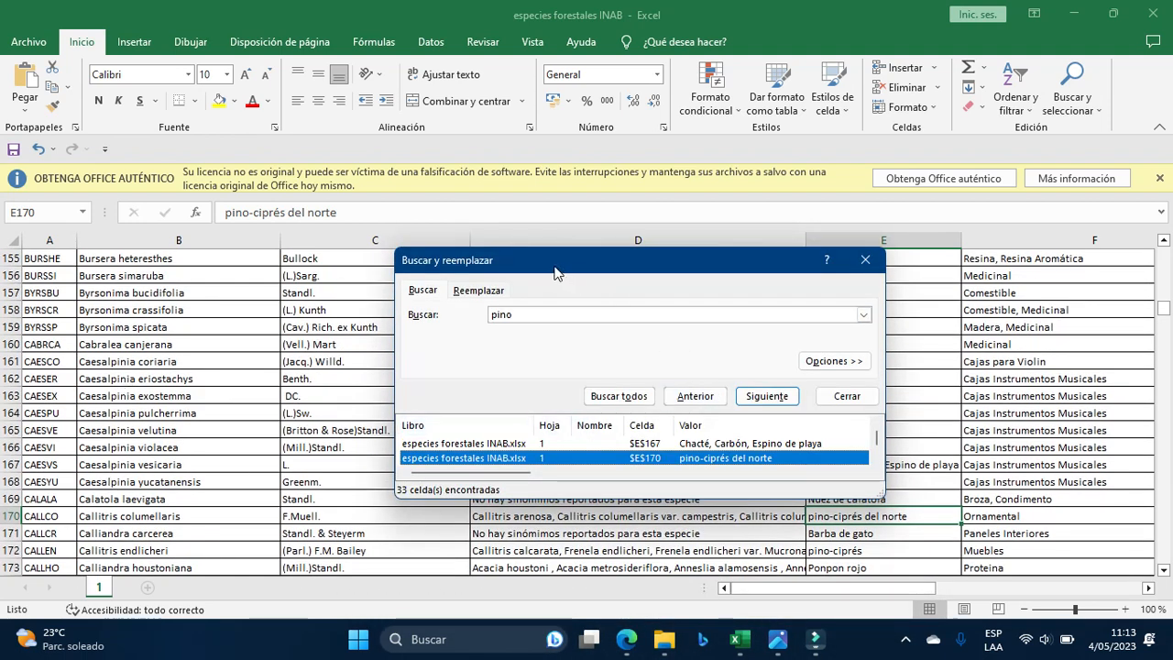
left_click_drag(556, 273, 596, 307)
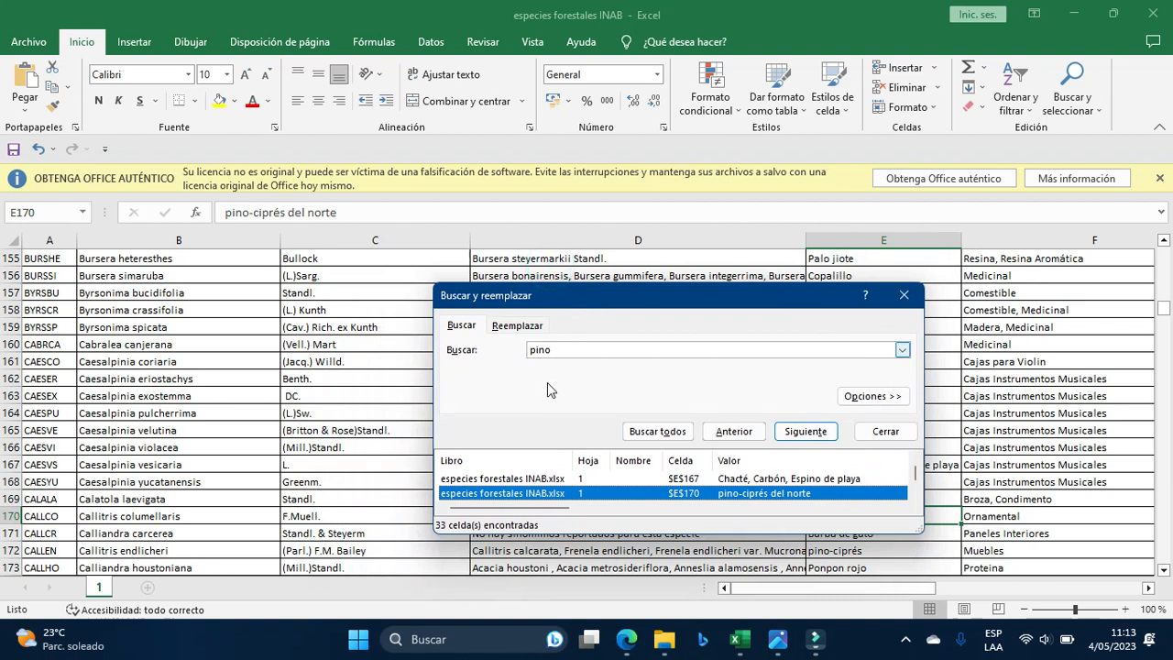
scroll(740, 507, "down", 1)
scroll(741, 507, "down", 5)
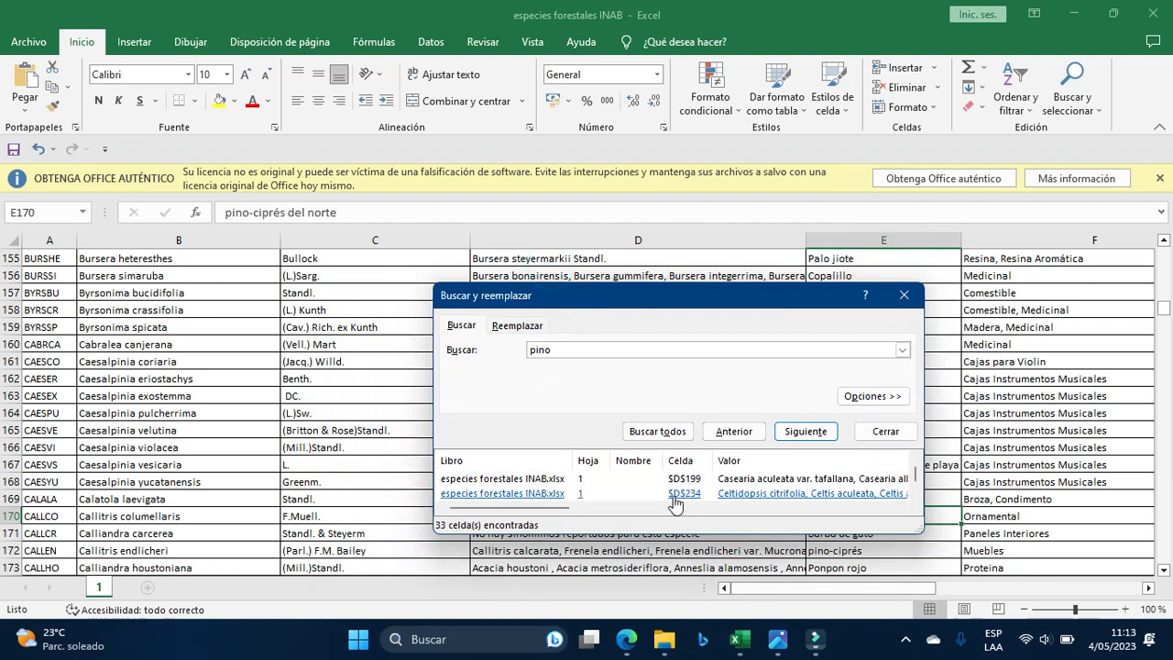
scroll(713, 496, "down", 4)
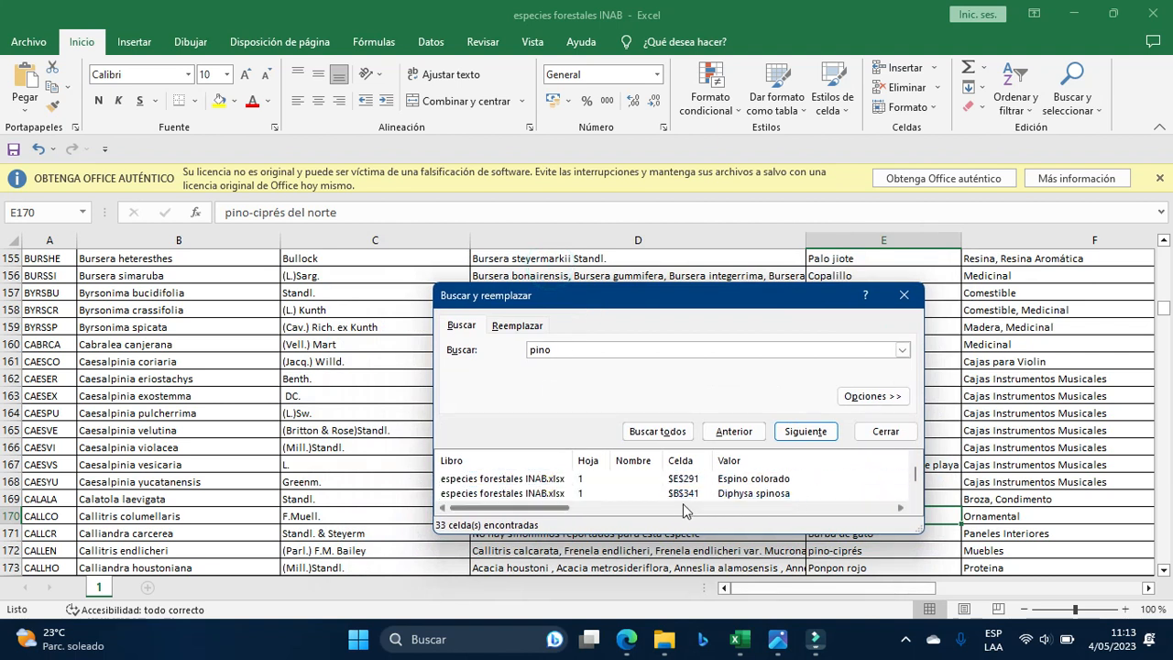
scroll(733, 498, "down", 5)
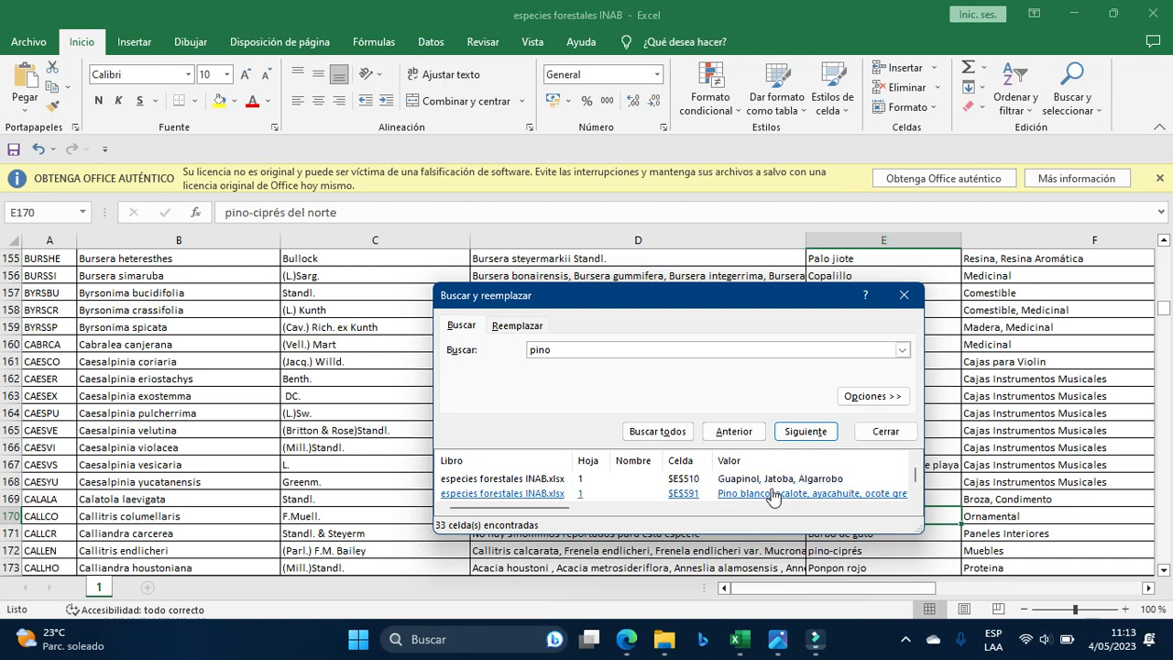
left_click(750, 478)
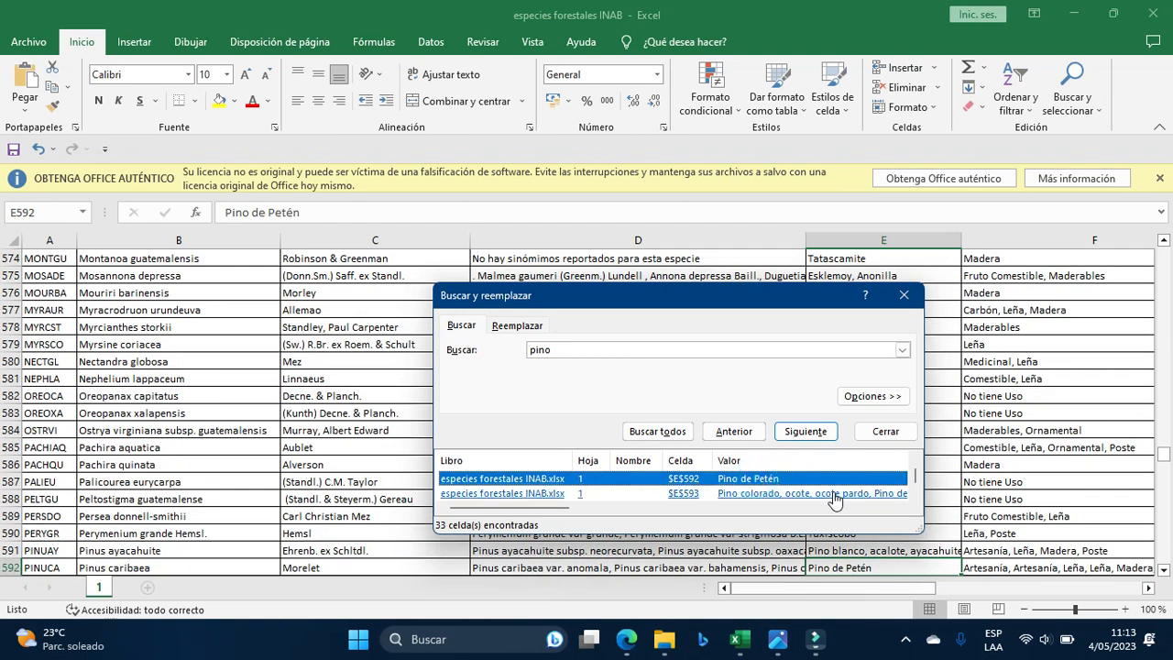
left_click_drag(662, 298, 834, 306)
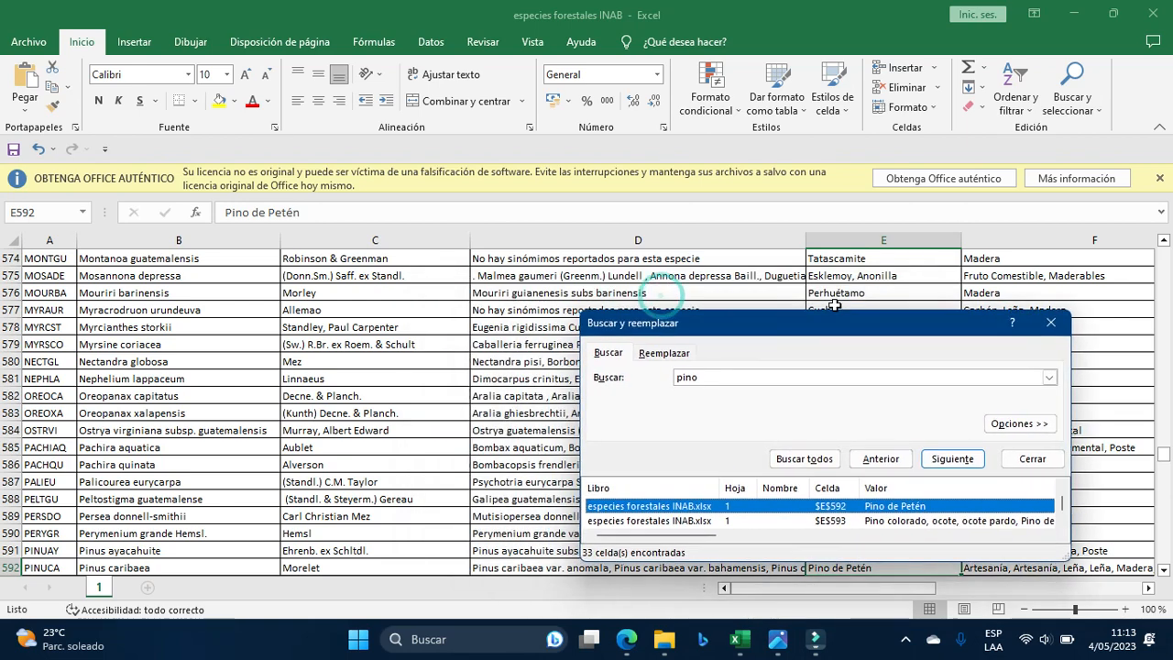
left_click(1050, 323)
Back in REFCA 2021, enter 'Cupressus Lusitanica' in row 10's Especie cell G10.
left_click(1082, 13)
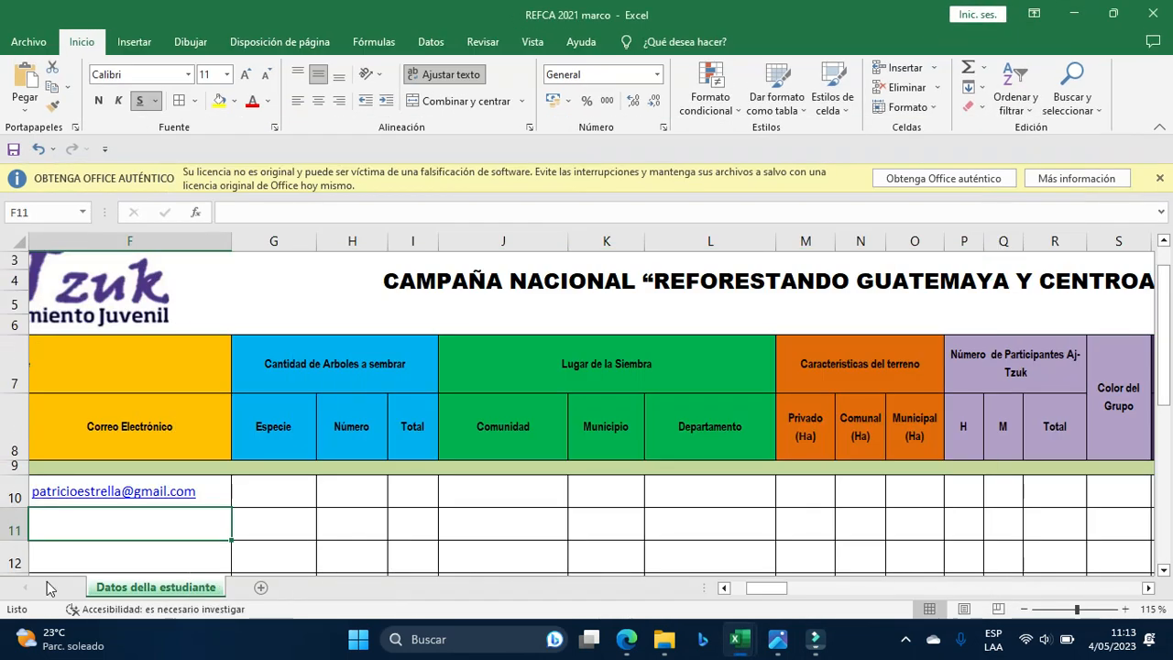
left_click(259, 492)
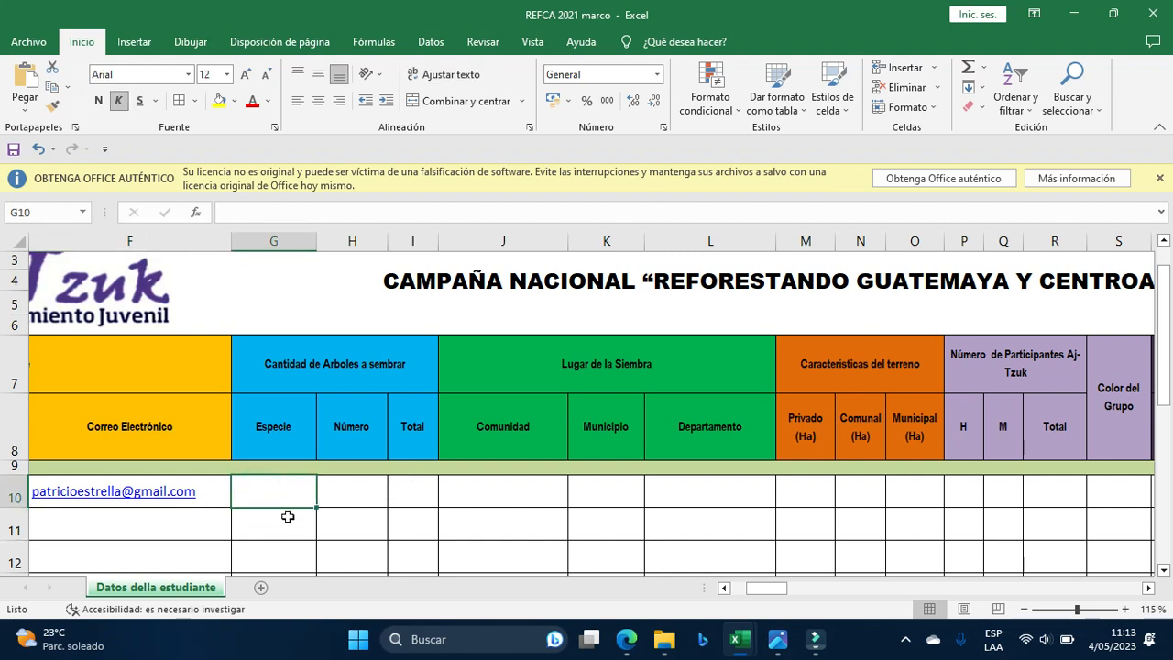
type("c")
key("BackSpace")
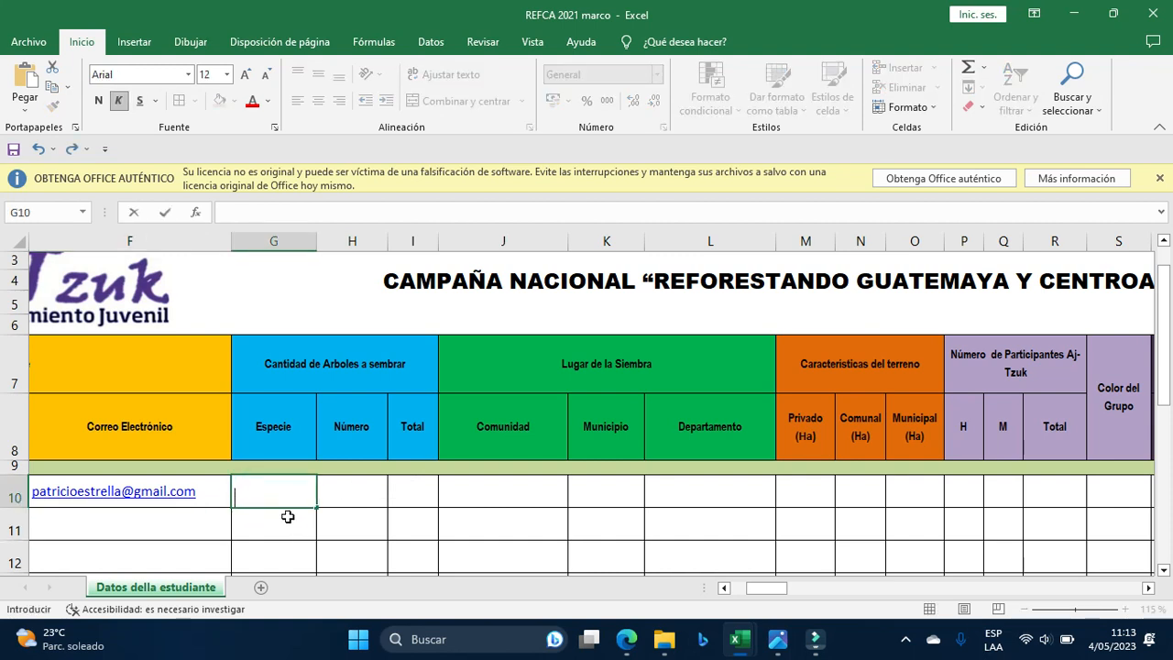
key("Return")
type("c")
key("BackSpace")
key("Up")
key("shift+Right")
type("Cu")
type("pressus")
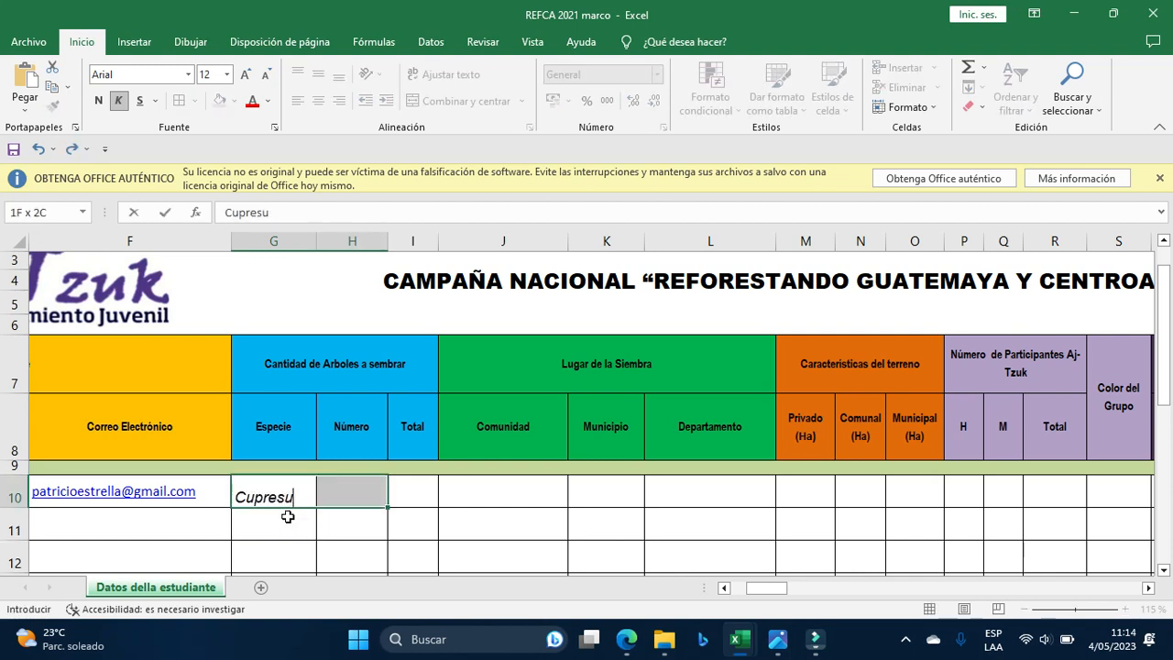
key("BackSpace")
key("BackSpace")
type("sus Lu")
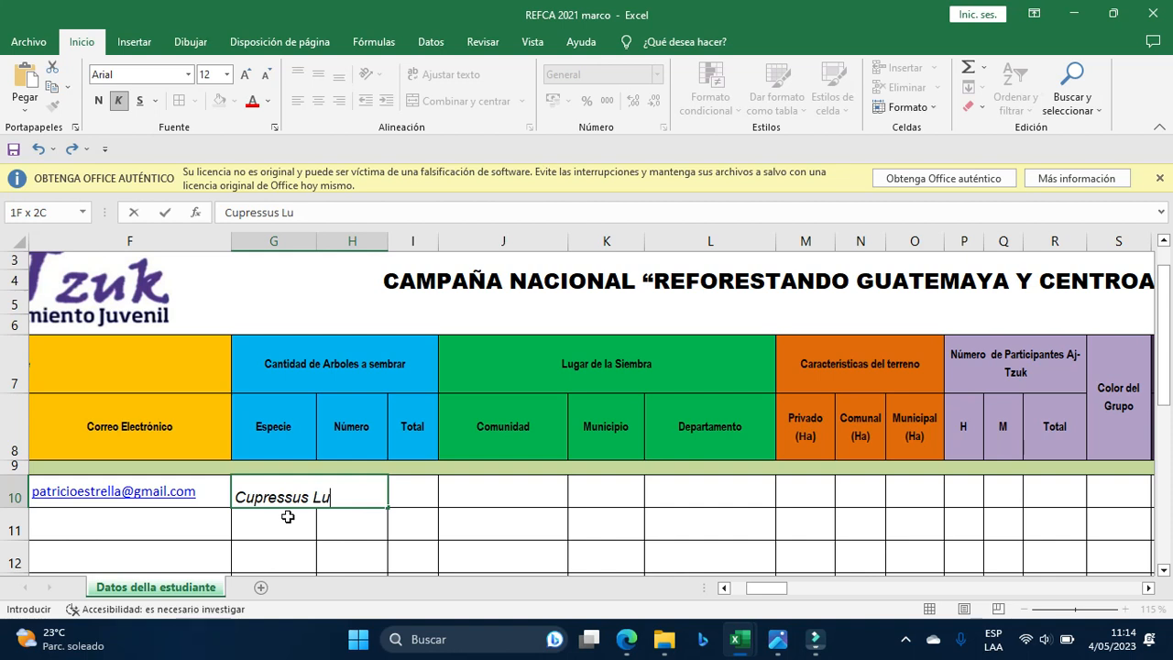
type("sitanica")
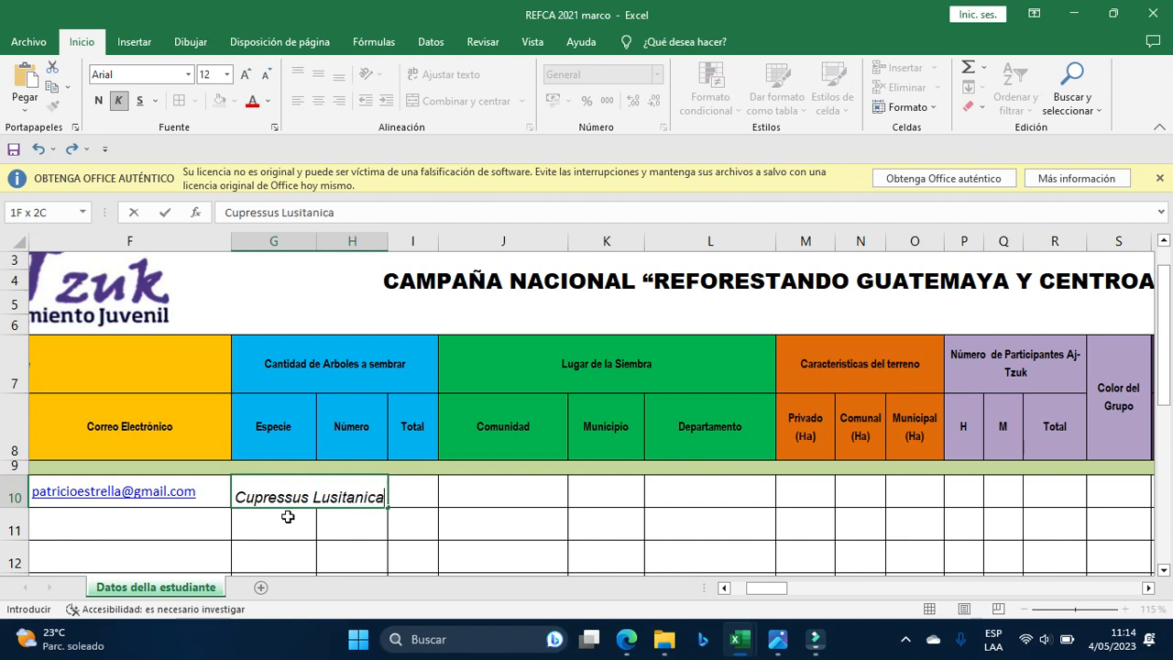
key("Return")
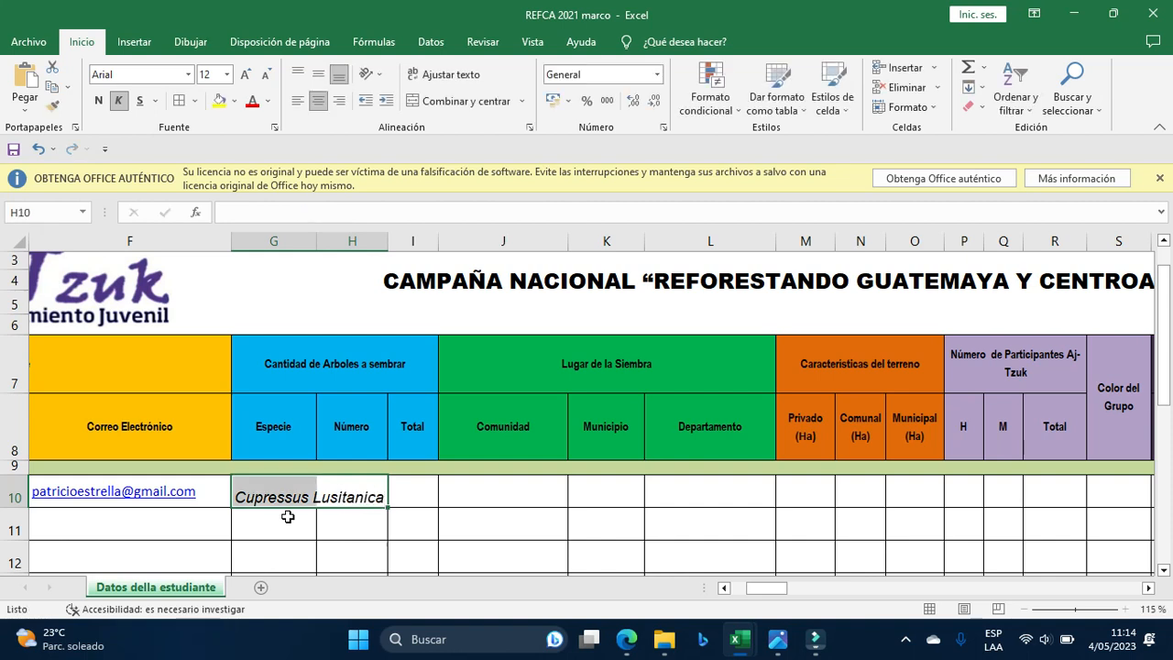
Autofit column G and append ', Ilamo, Pino Maximinoi' to the species in G10.
double_click(316, 242)
left_click(391, 499)
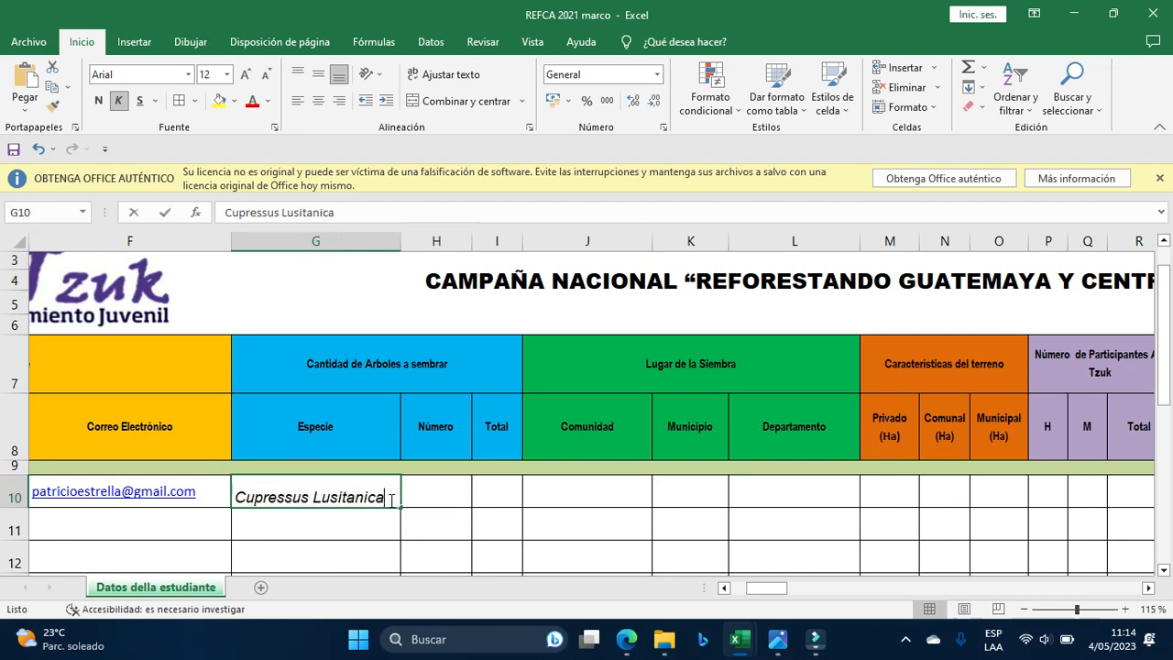
double_click(390, 500)
type(", Ilamo")
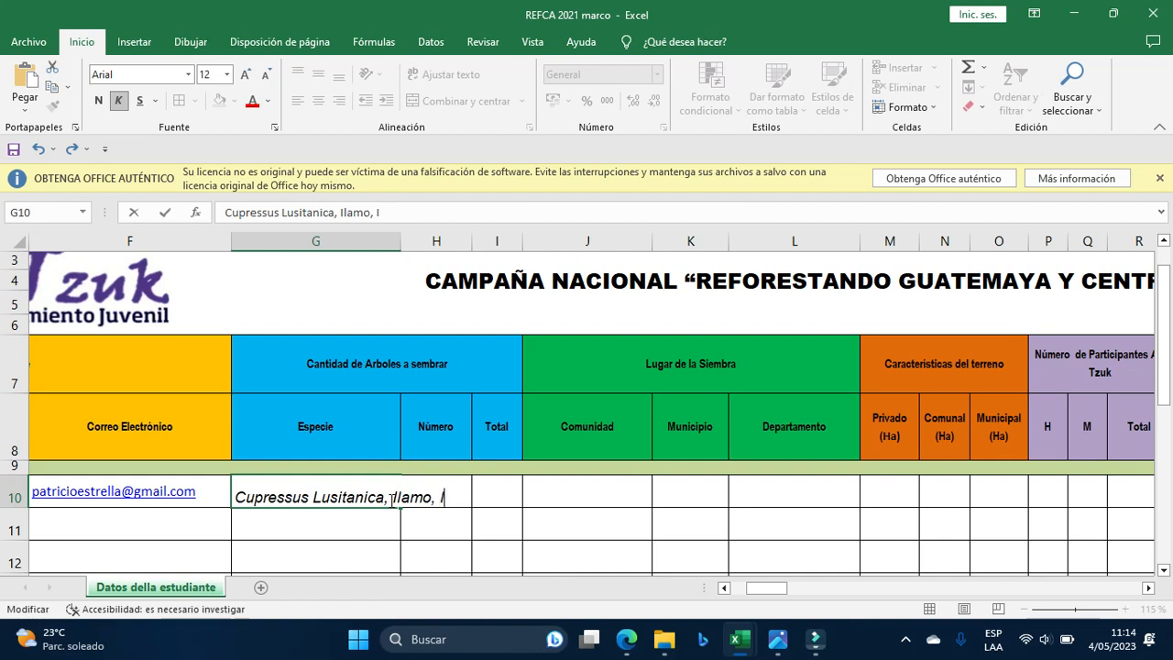
type(", Pino Maxim")
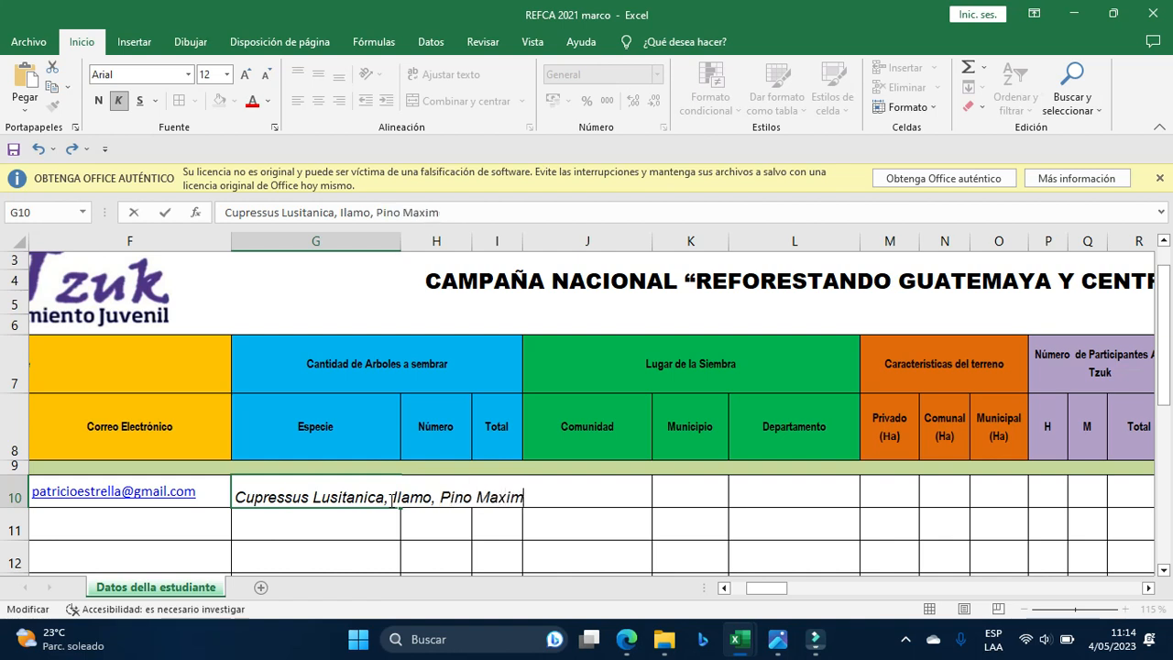
type("inoi")
left_click(404, 242)
Enter tree numbers 250,500,250 in H10 and widen column H to fit them.
double_click(401, 242)
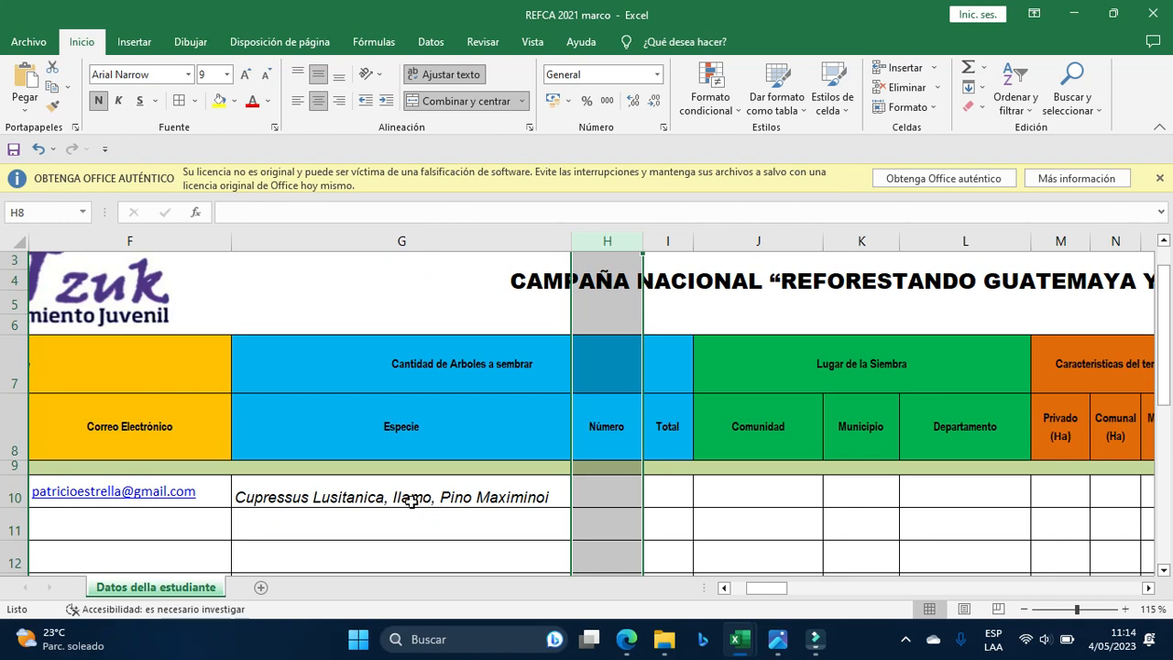
left_click(597, 495)
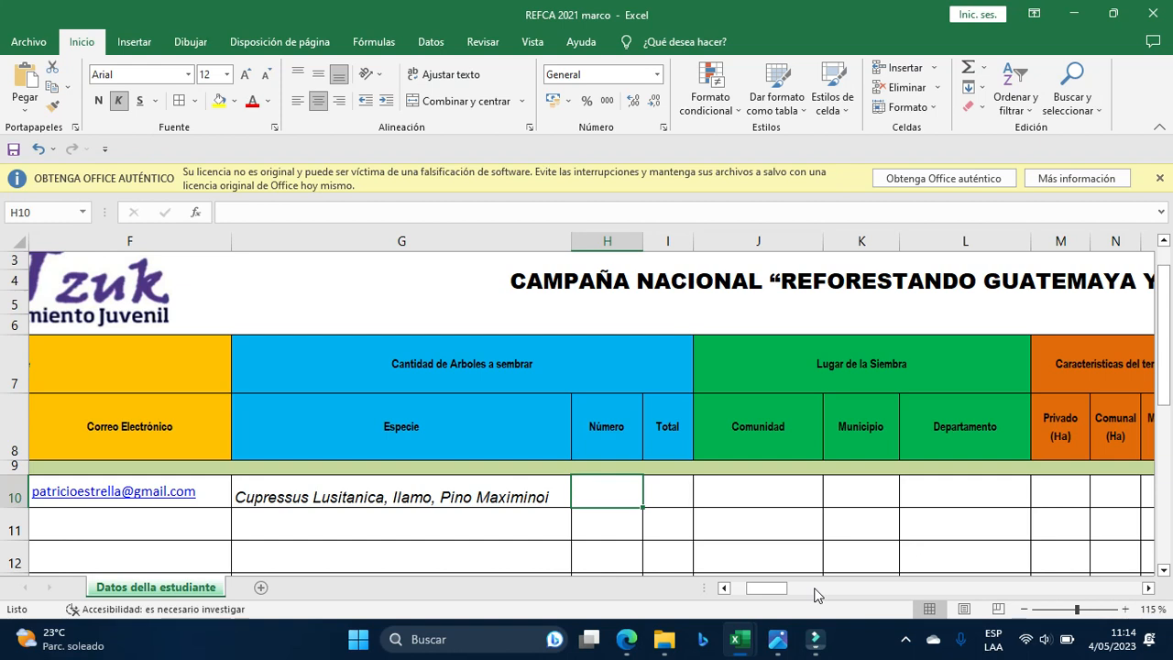
type("1000")
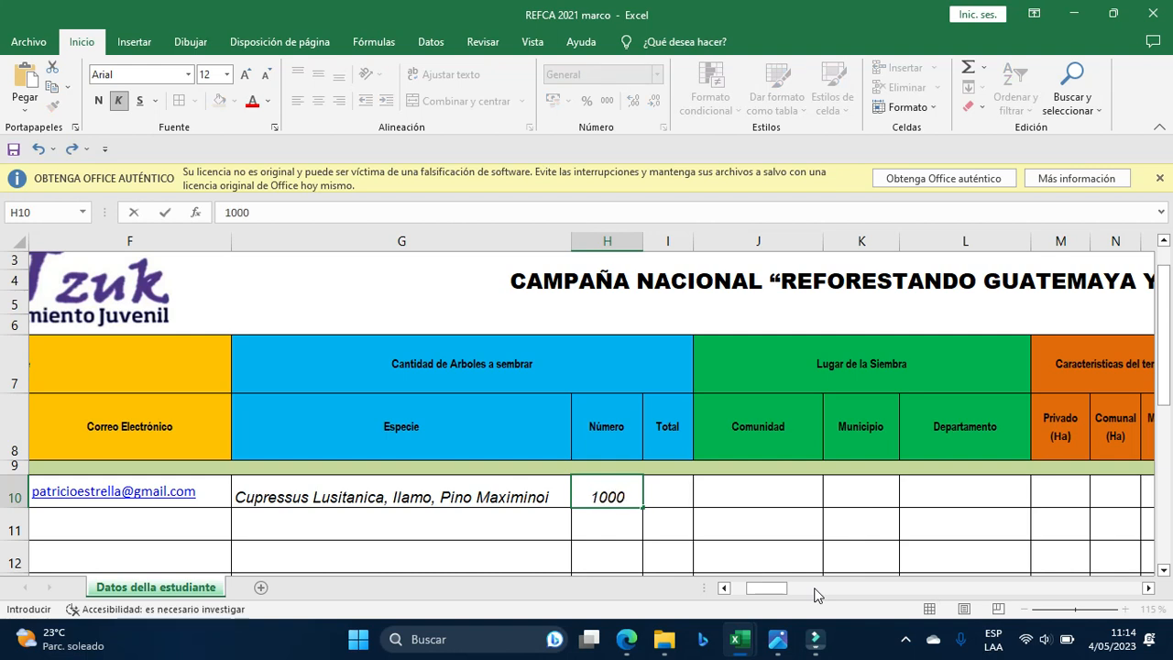
key("Tab")
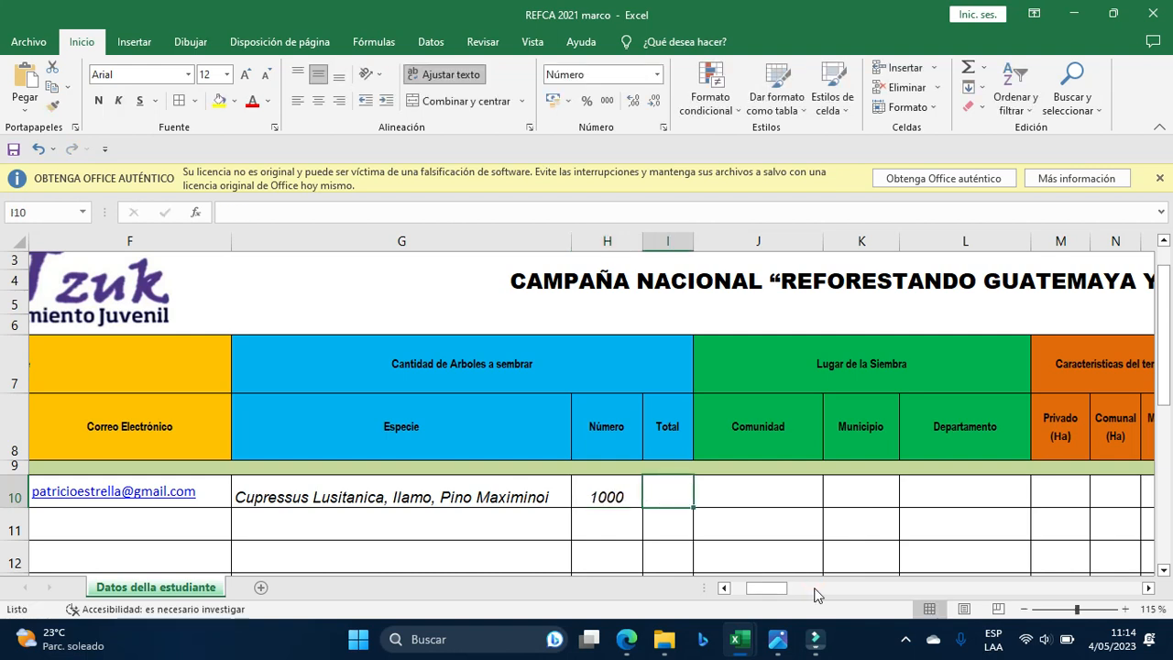
key("Left")
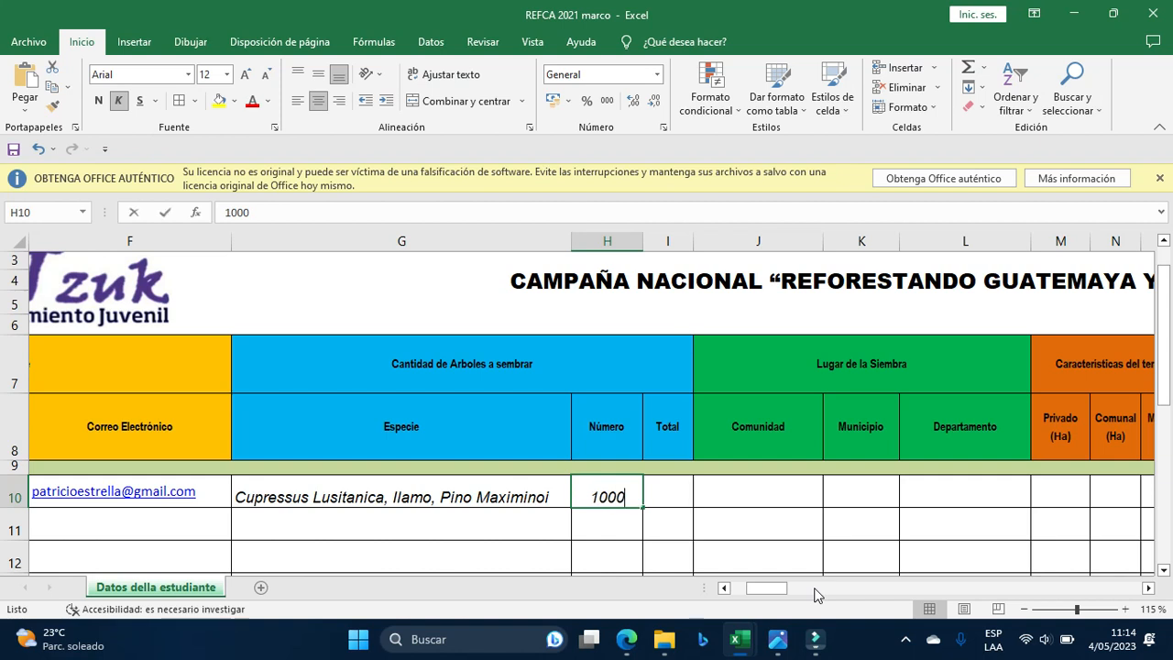
type("250,")
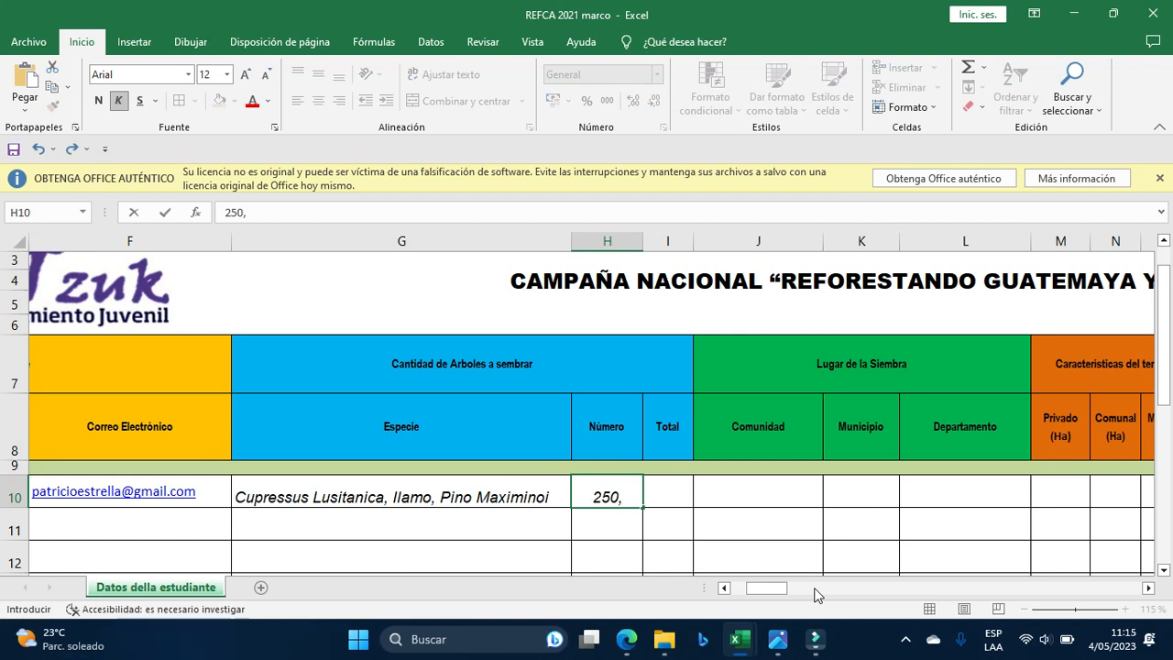
type("500.")
key("BackSpace")
type(",")
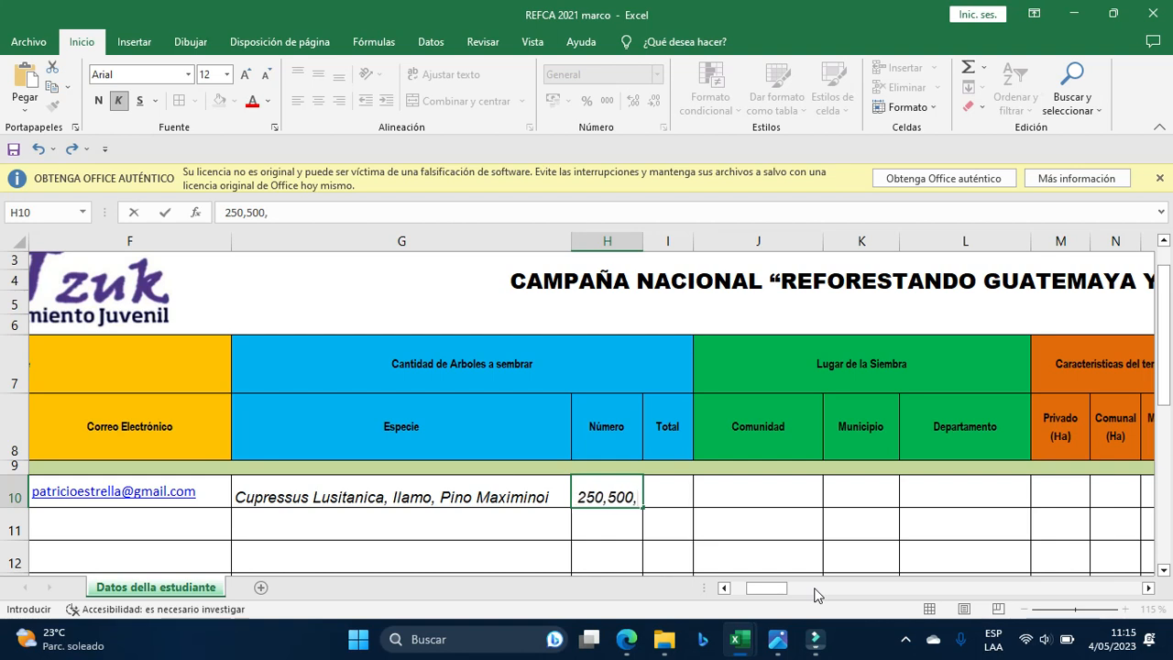
type("250")
key("Tab")
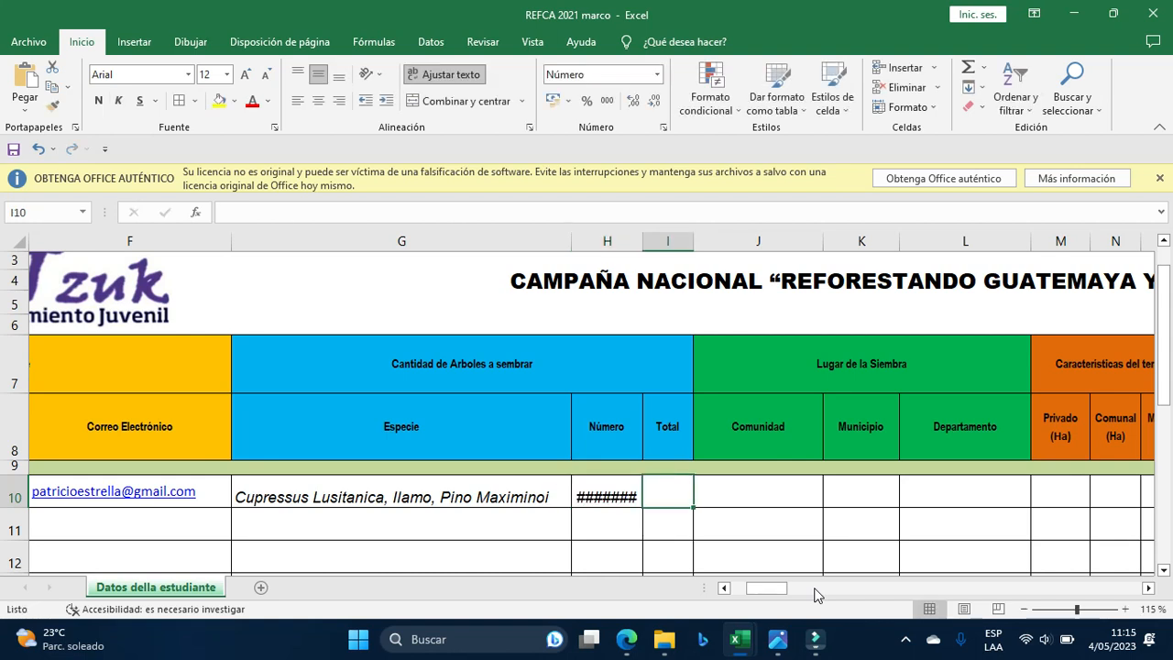
left_click_drag(642, 244, 705, 245)
Enter 1000 as the total in I10.
left_click(736, 493)
type("1000")
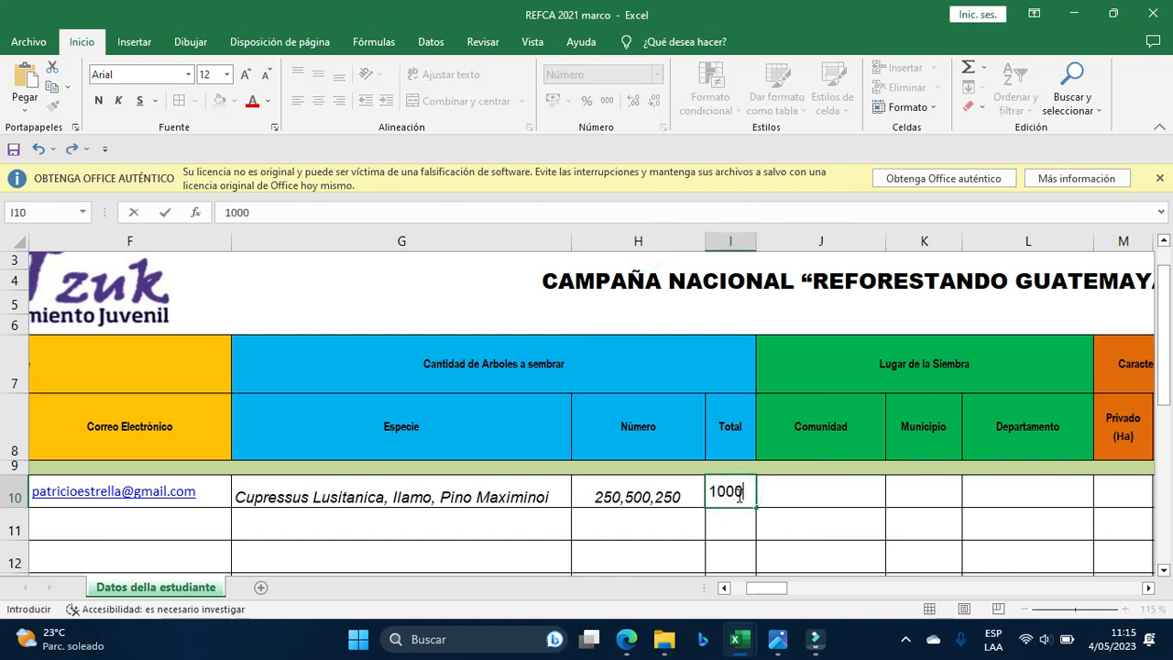
key("Return")
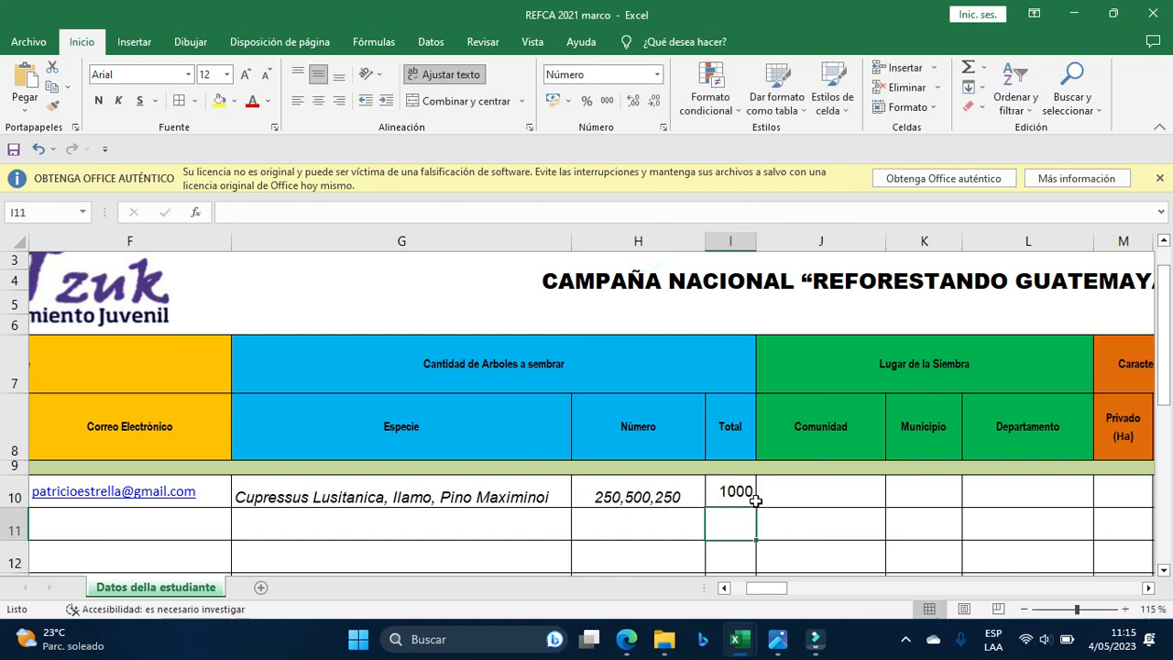
Enter Cerritos, Patzicia and Chimaltenango as row 10's community, municipality and department.
left_click(1148, 588)
left_click(1149, 587)
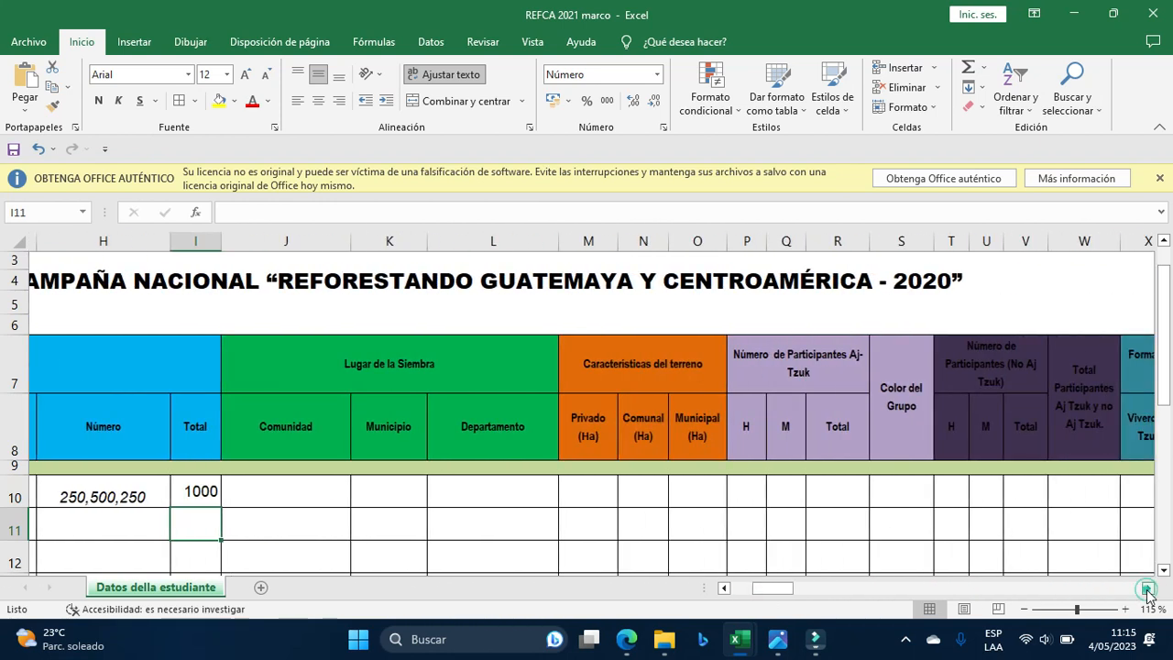
left_click(300, 486)
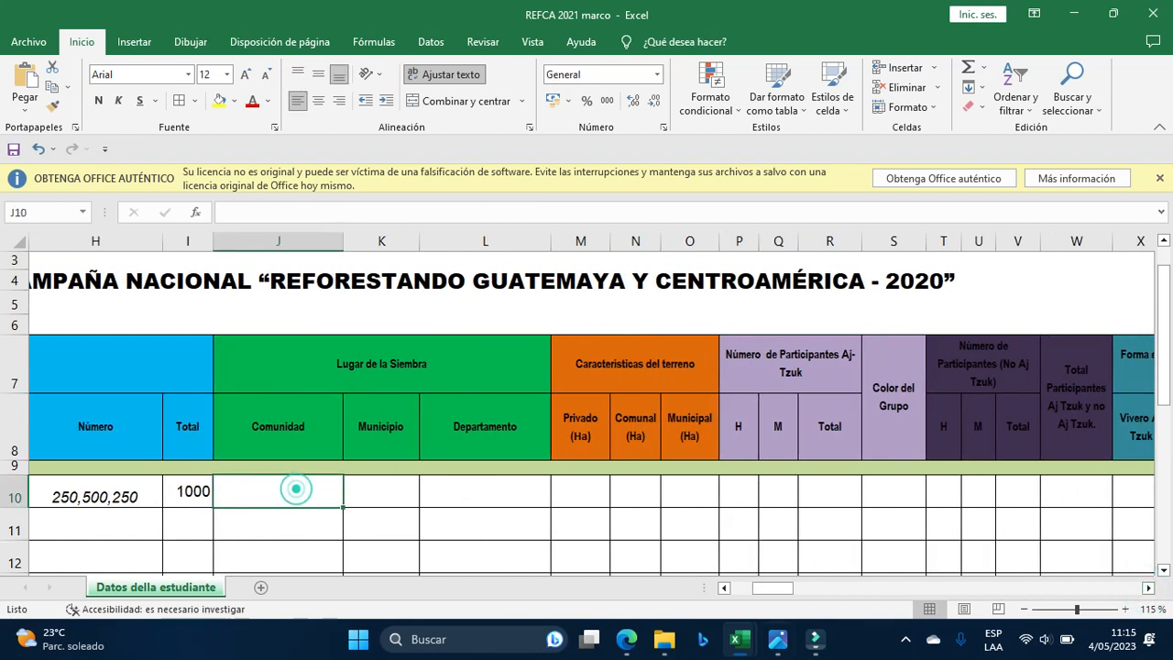
type("Cerritos")
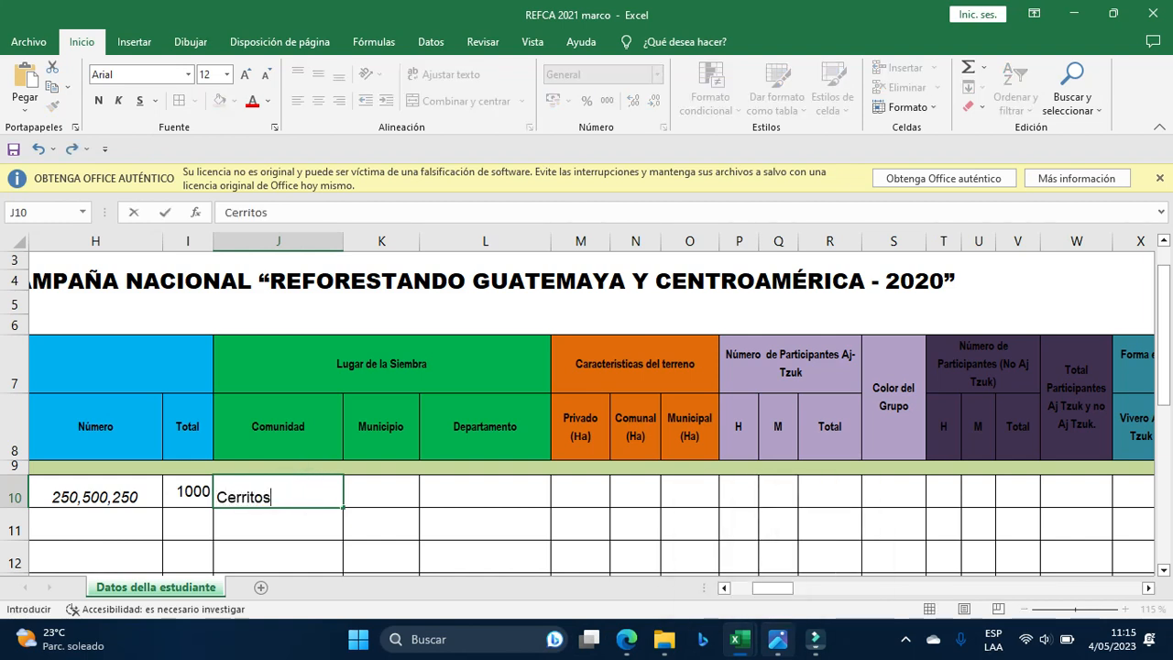
key("Tab")
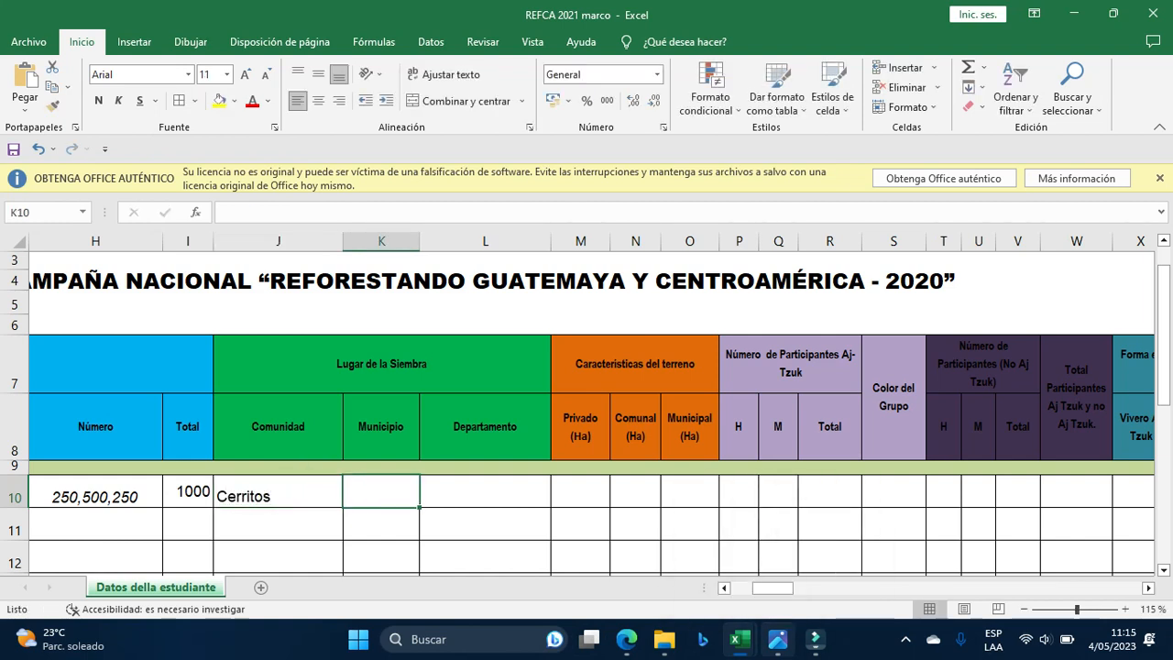
type("Patzicia")
key("ctrl+Return")
key("Tab")
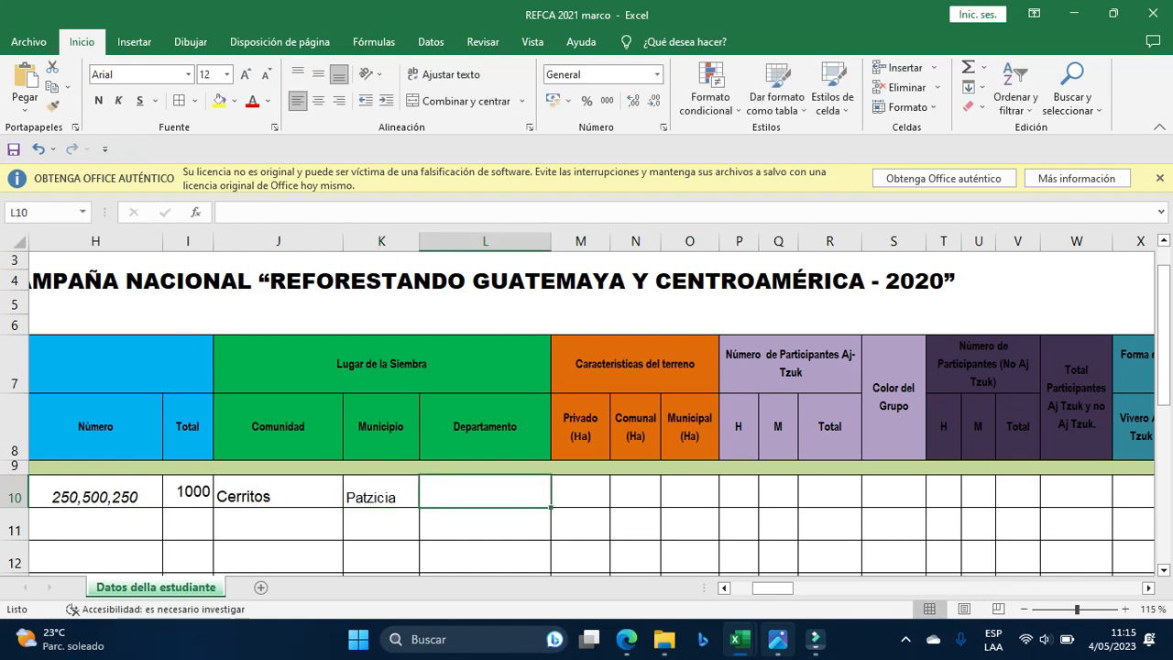
type("Chimaltenango")
key("ctrl+Return")
key("Tab")
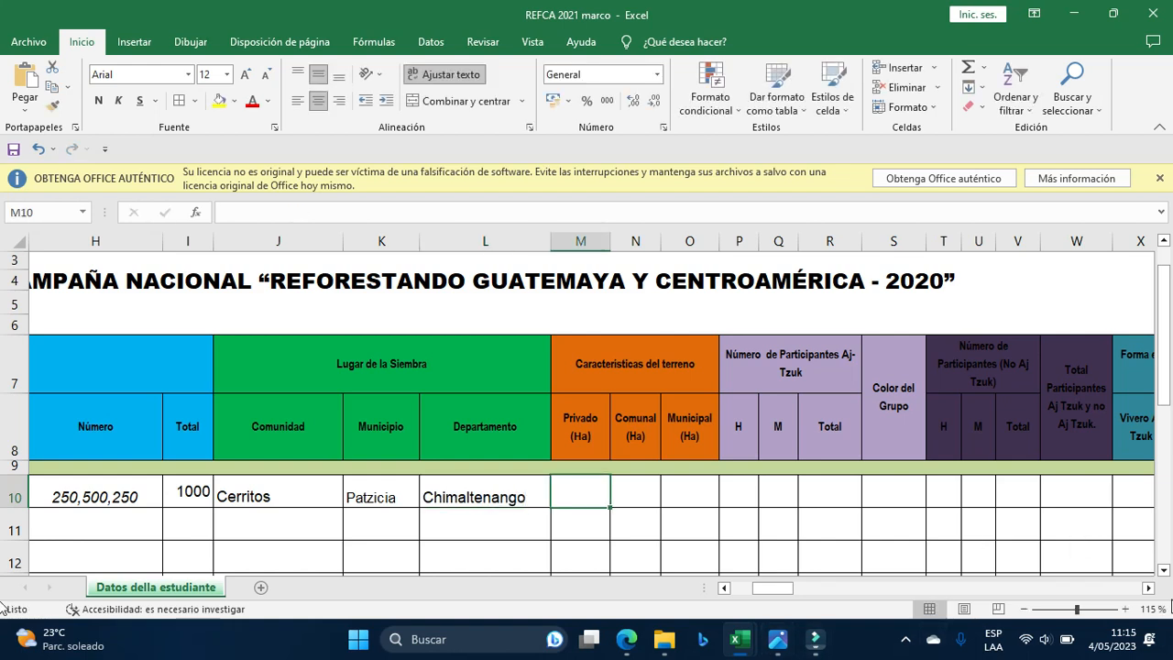
left_click(1148, 587)
left_click(1149, 588)
left_click(1148, 588)
left_click(1148, 587)
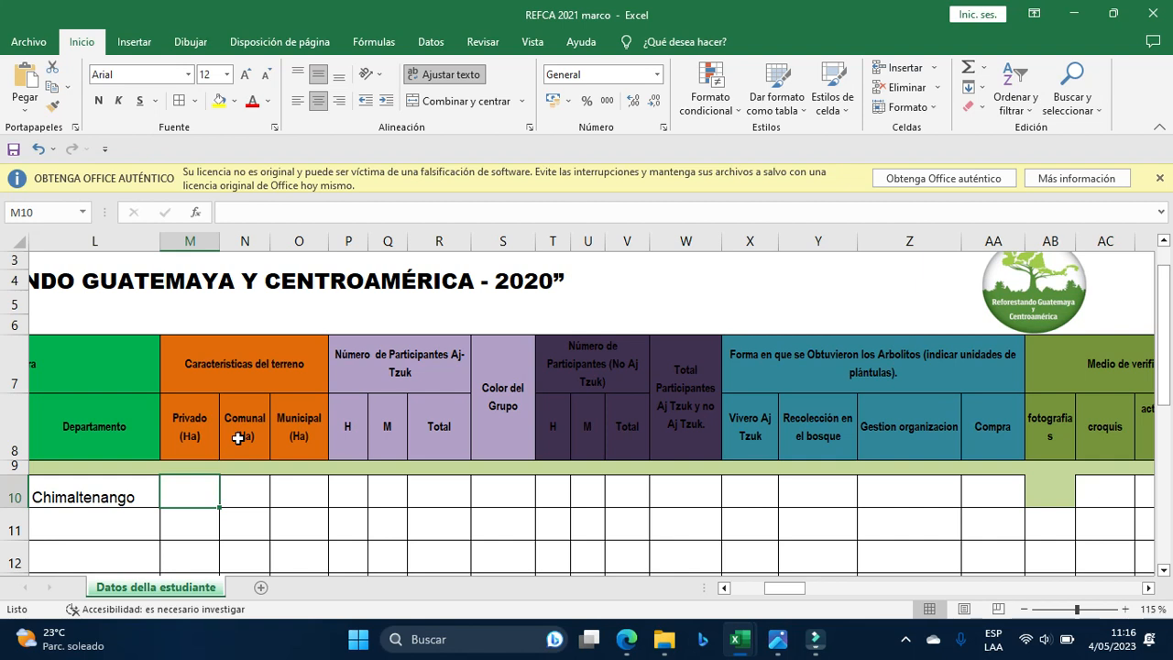
Fill M10, N10 and O10 with 0.5, 0.5 and 0 ha.
type("1")
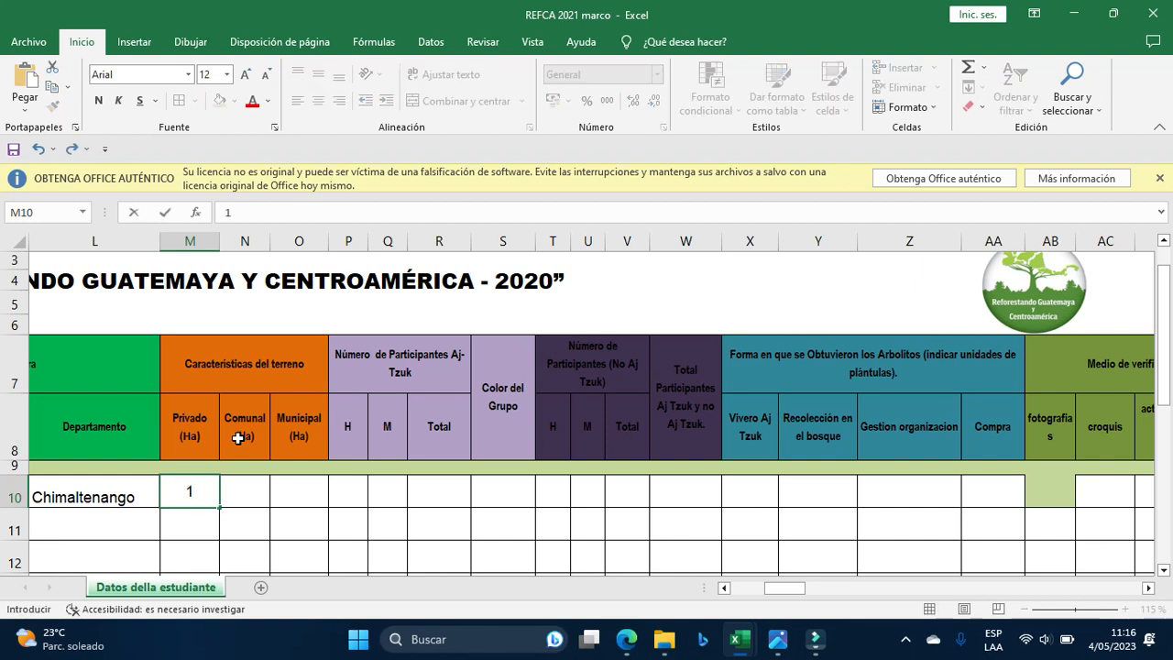
key("Tab")
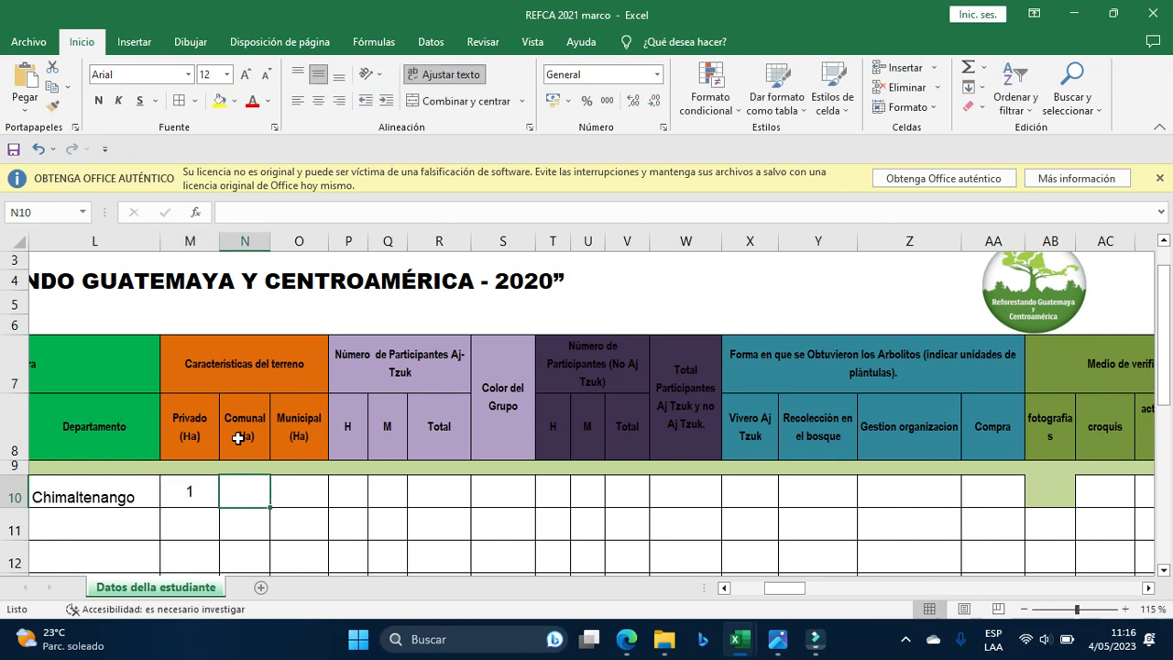
left_click(198, 486)
type("0.5")
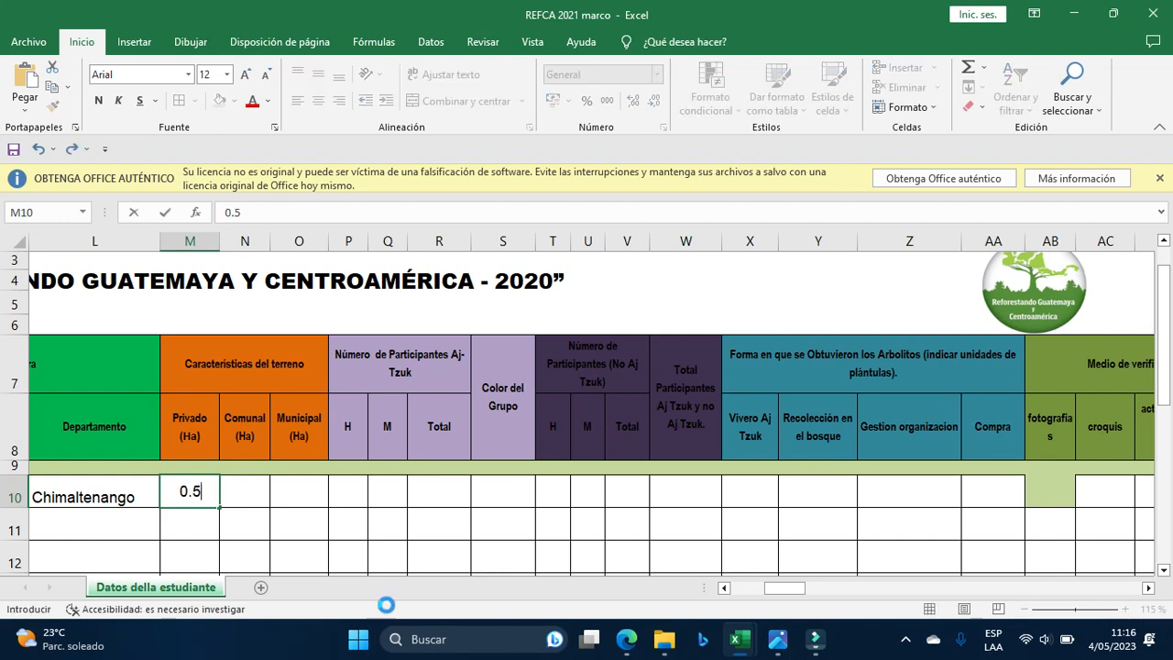
key("Tab")
type("0.5")
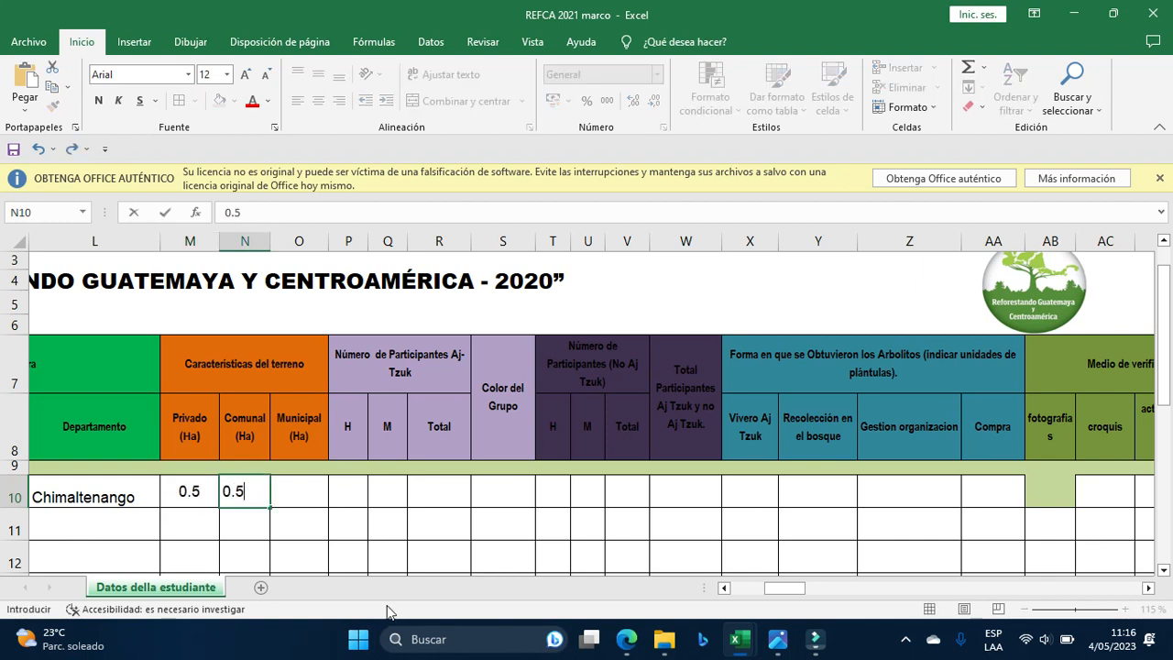
key("Tab")
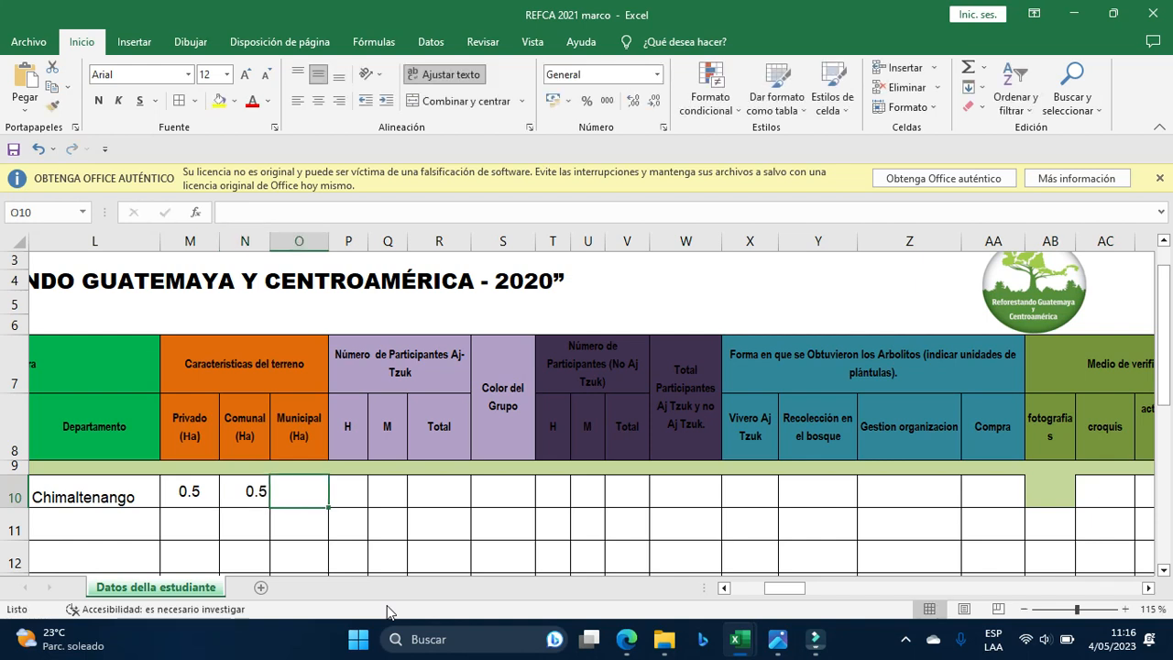
type("0")
key("Tab")
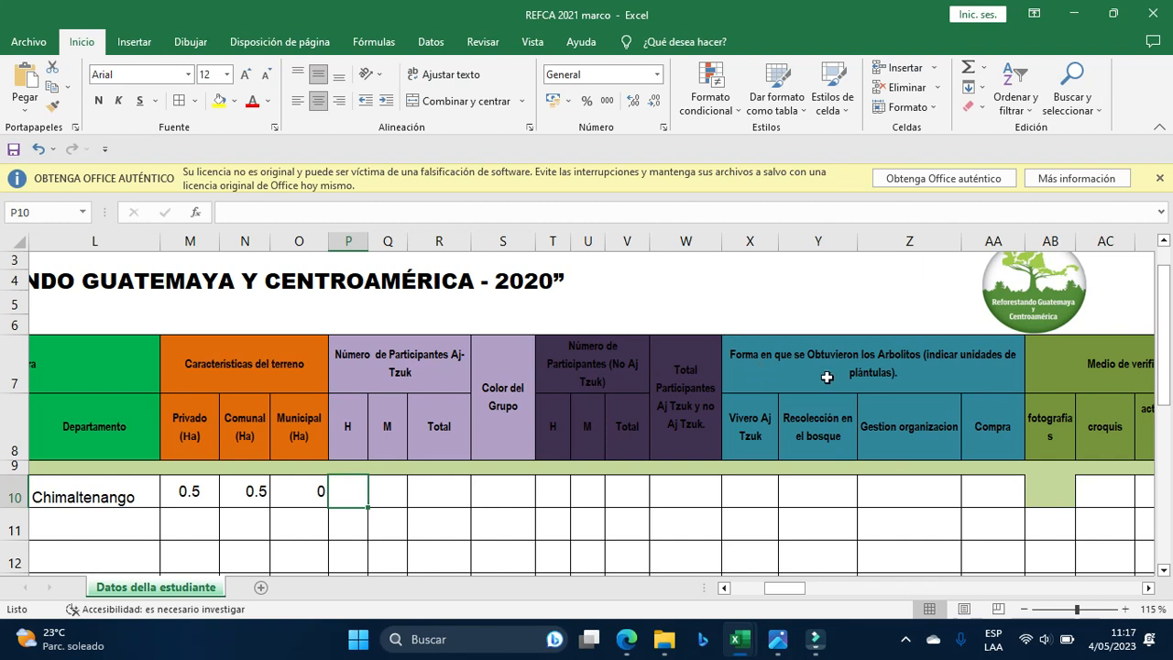
mouse_move(788, 635)
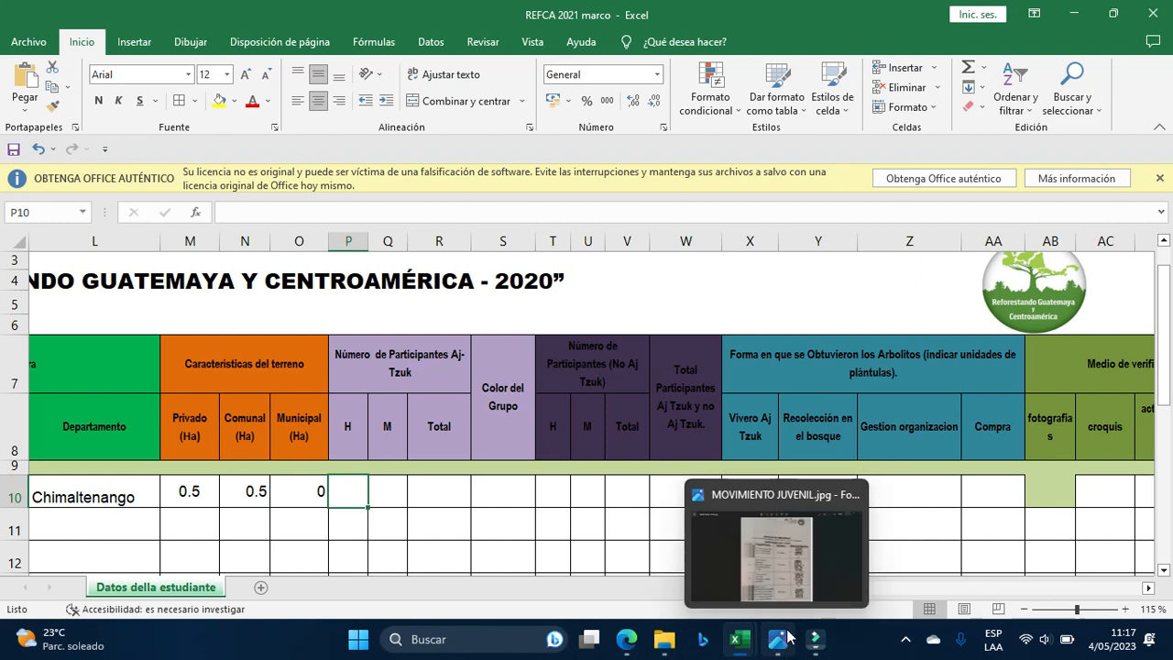
left_click(778, 550)
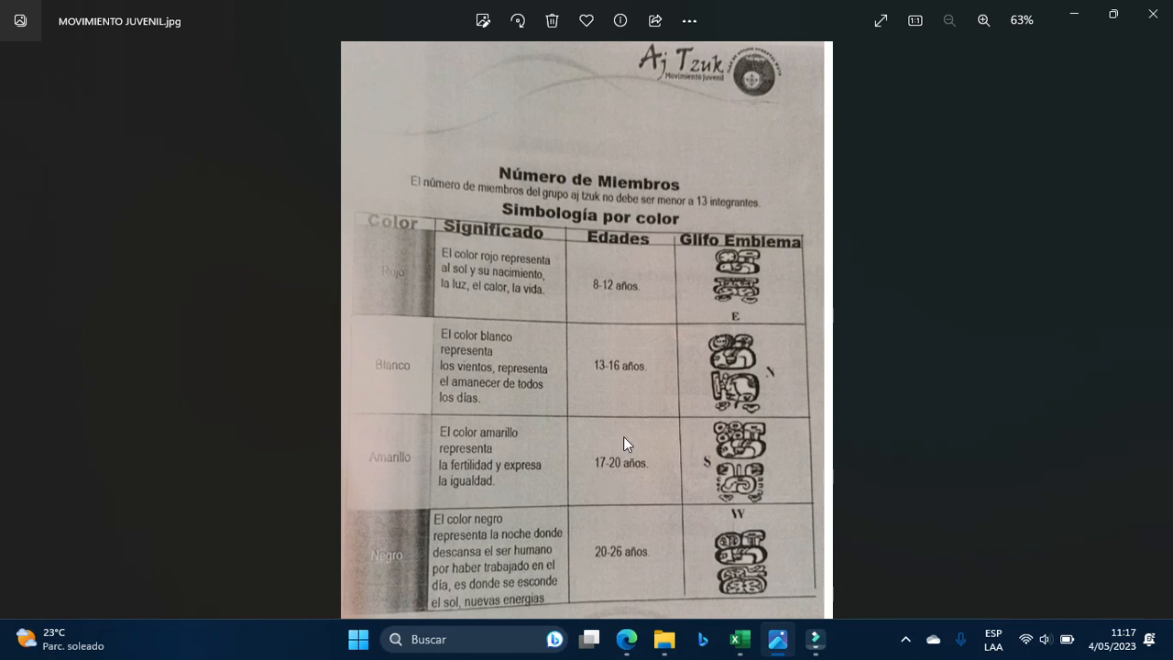
left_click(1073, 20)
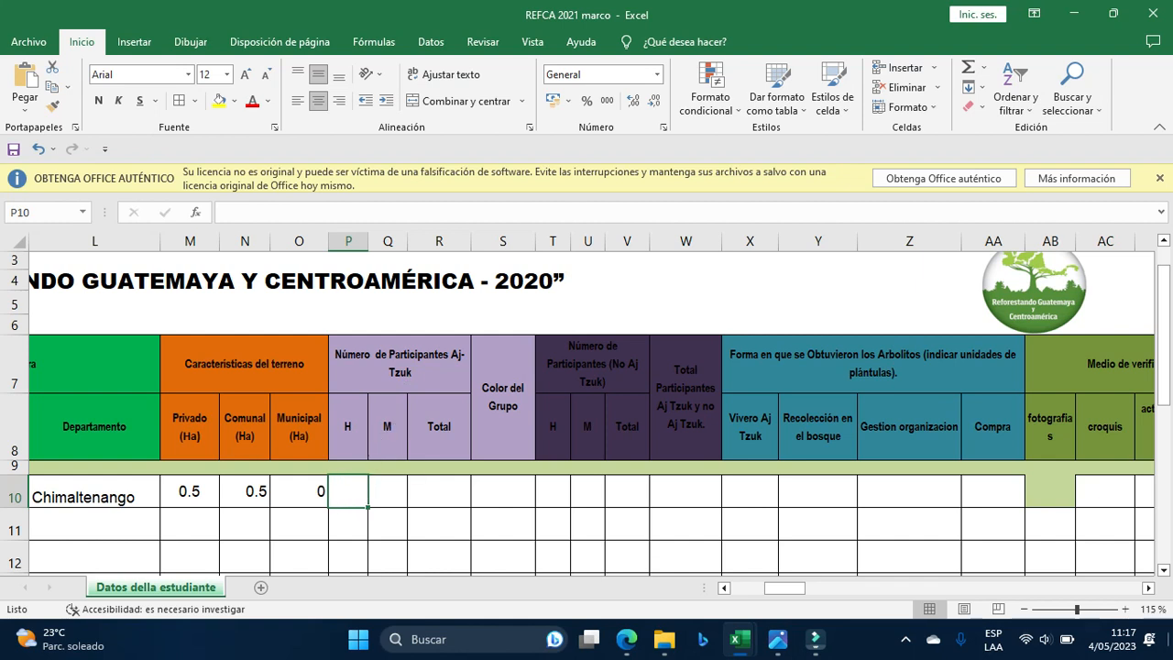
Enter row 10's Aj Tzuk participants: 5 men, 4 women, total 9.
type("5")
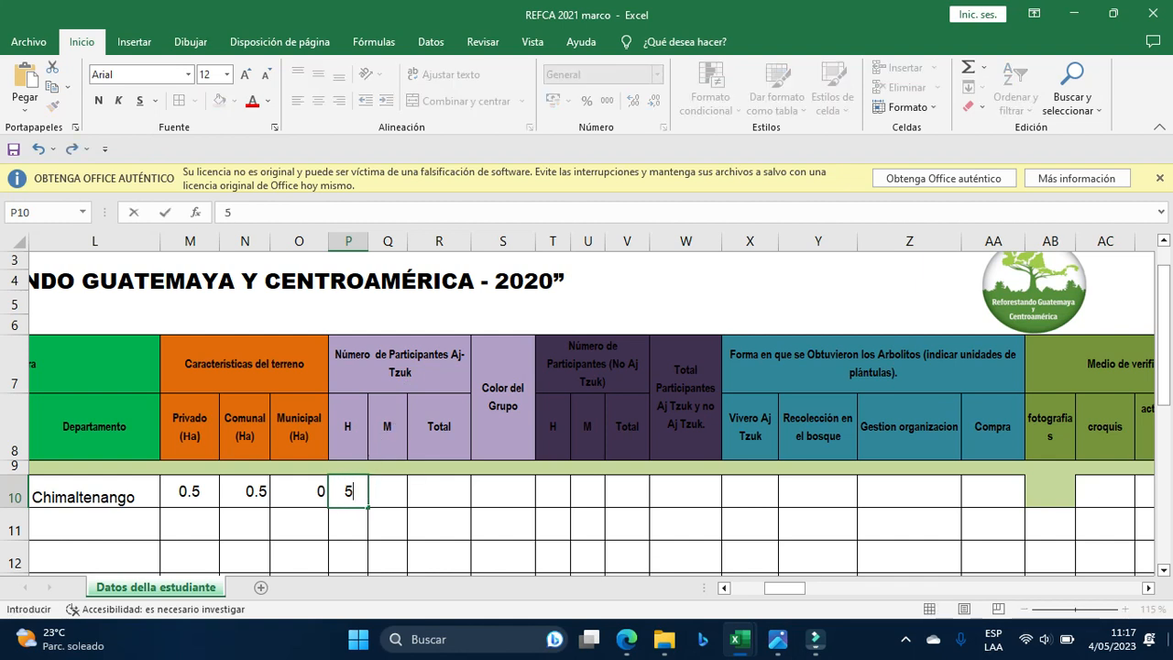
key("Tab")
type("4")
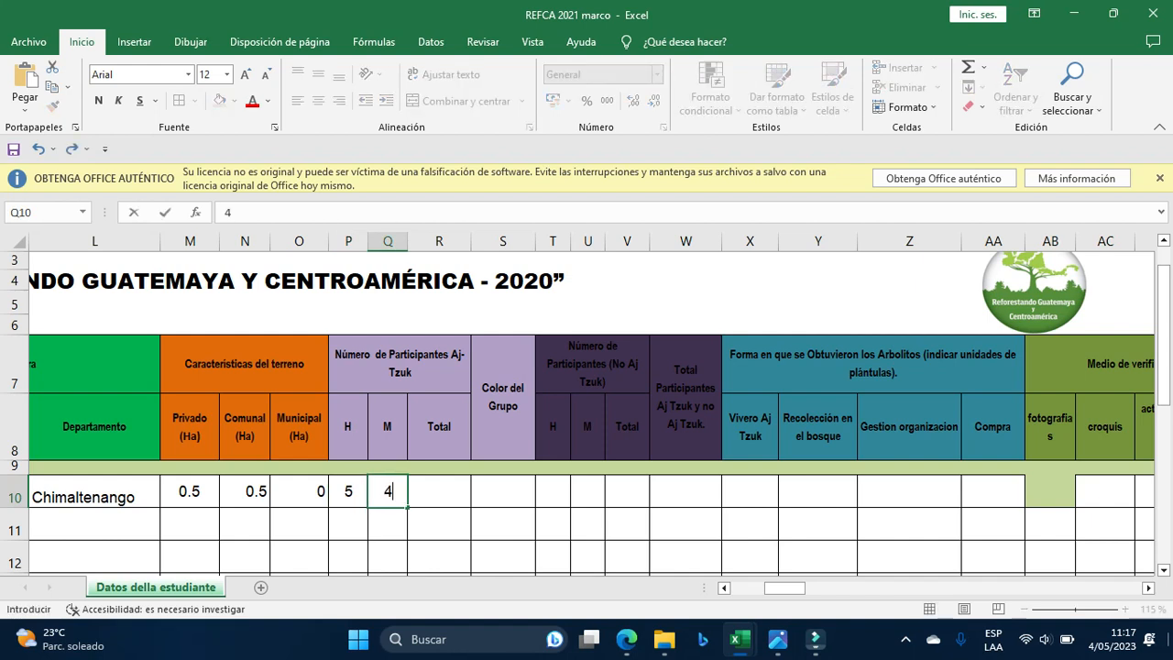
key("Tab")
type("9")
key("Tab")
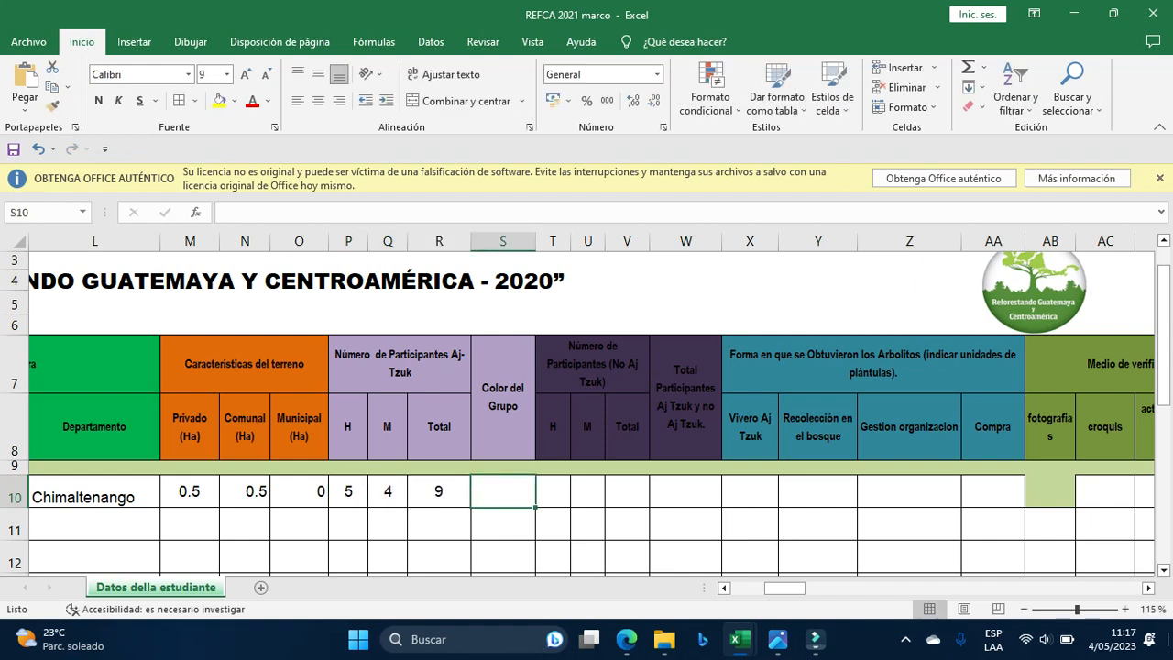
Check the reference photo and record Blanco as the group colour.
key("alt+Tab")
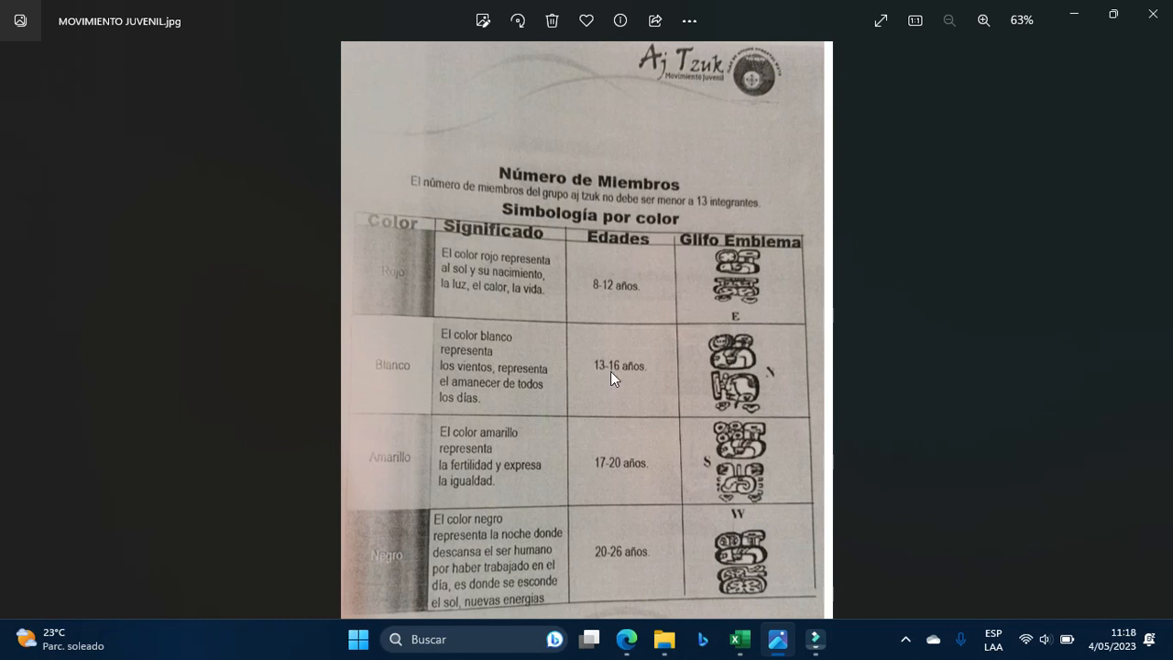
key("alt+Tab")
key("alt+Tab")
key("alt+Tab")
type("blanco")
key("BackSpace")
key("BackSpace")
key("BackSpace")
key("BackSpace")
key("BackSpace")
key("BackSpace")
type("B")
key("BackSpace")
type("Blanco")
key("Tab")
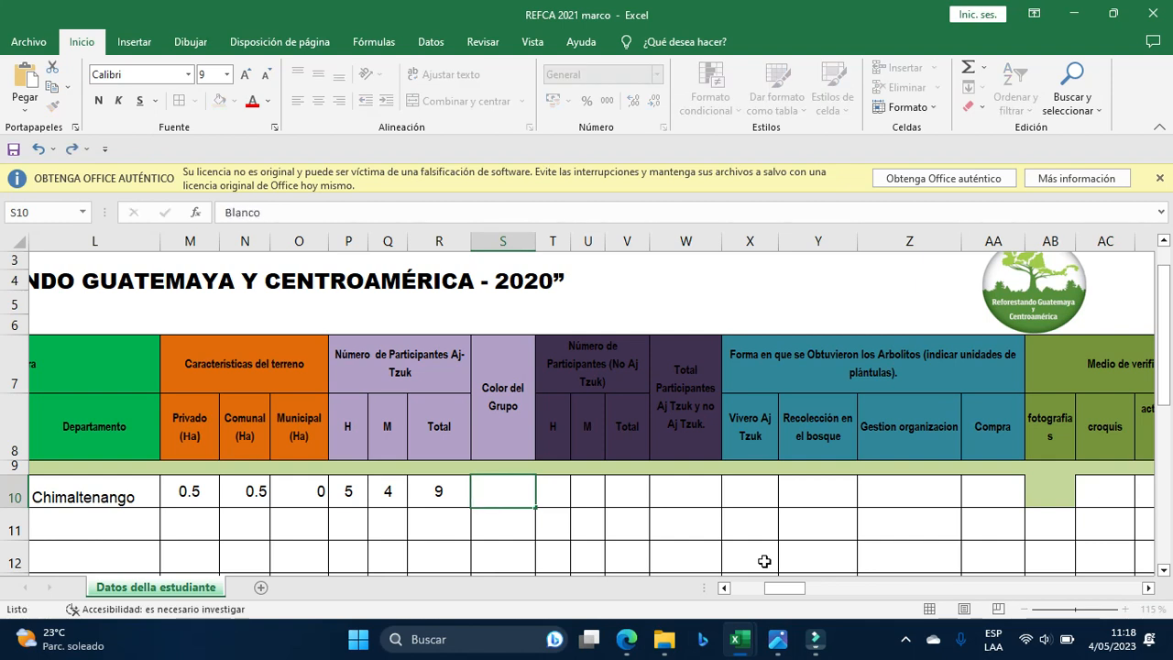
Enter the non-Aj Tzuk participants: 4 men, 2 women, total 6.
mouse_move(796, 589)
left_mouse_down()
mouse_move(816, 596)
mouse_move(805, 593)
left_mouse_up()
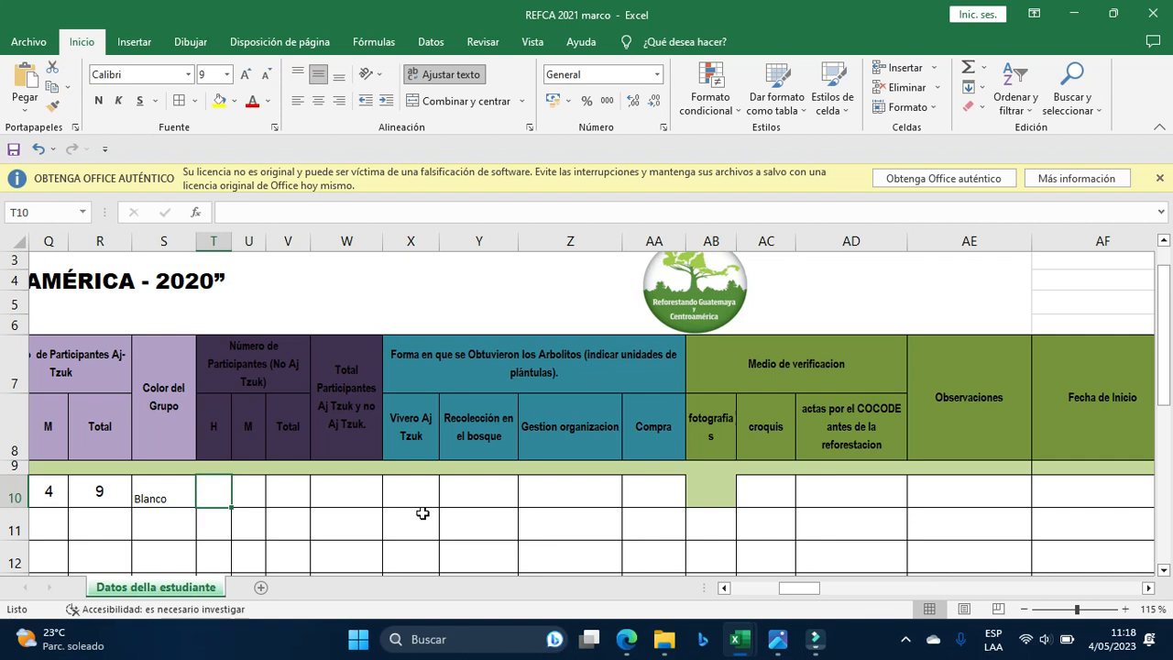
type("4")
key("Tab")
type("2")
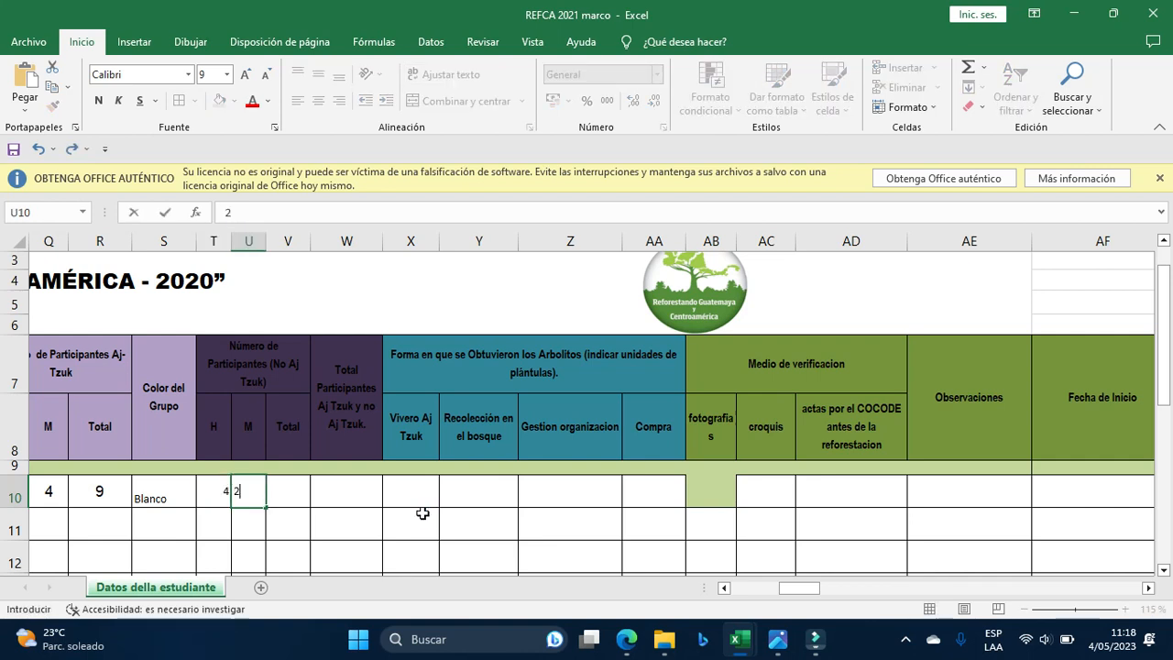
key("Tab")
type("6")
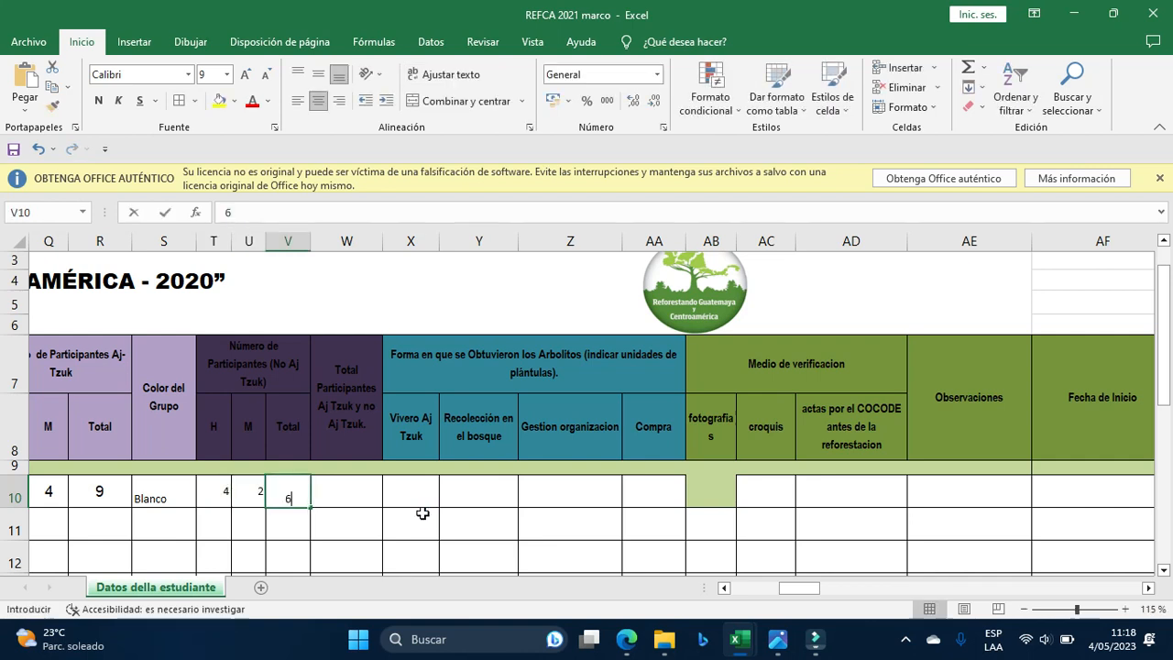
key("Tab")
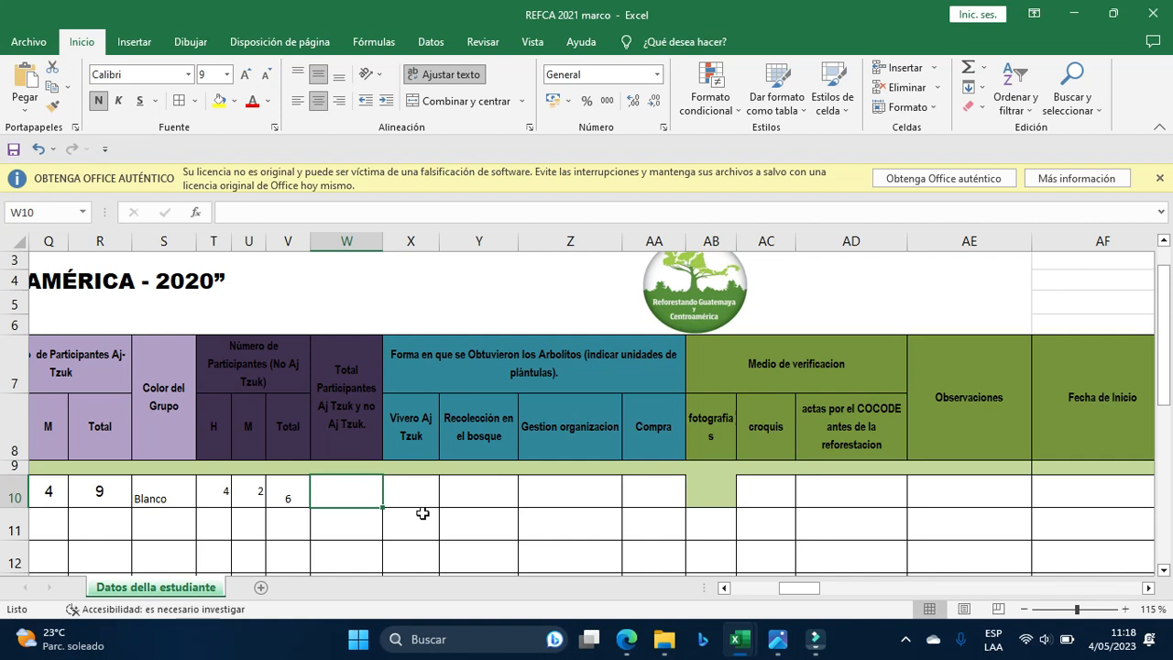
Create the formula =+R10+V10 in W10 so the combined total shows 15.
type("+")
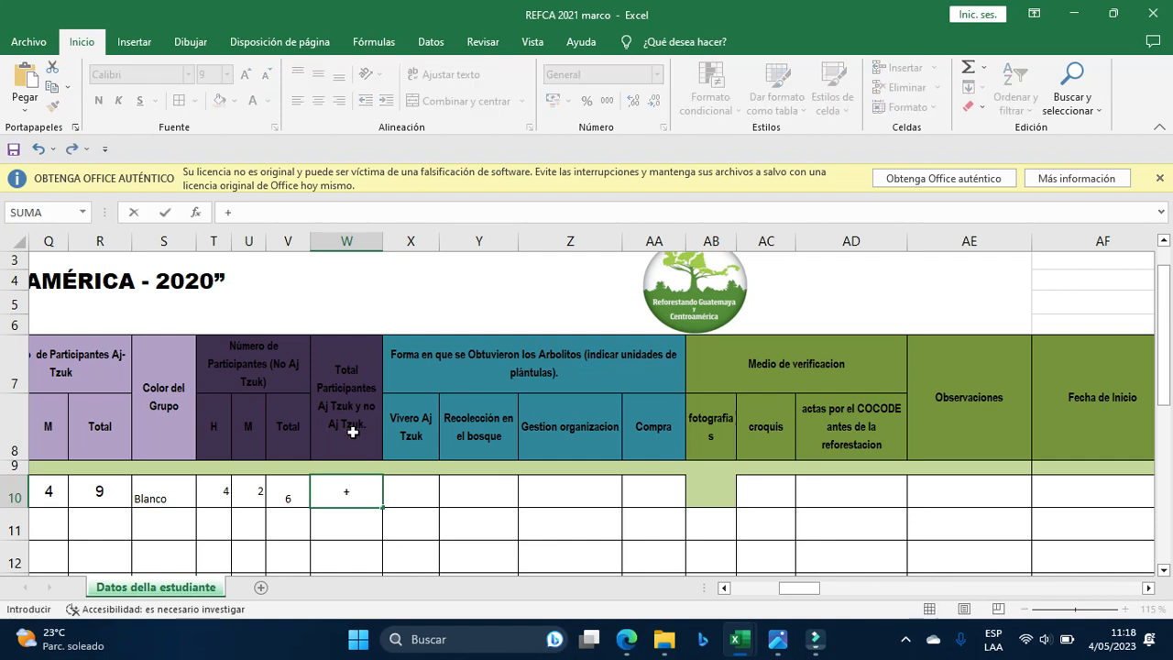
left_click(99, 491)
type("+")
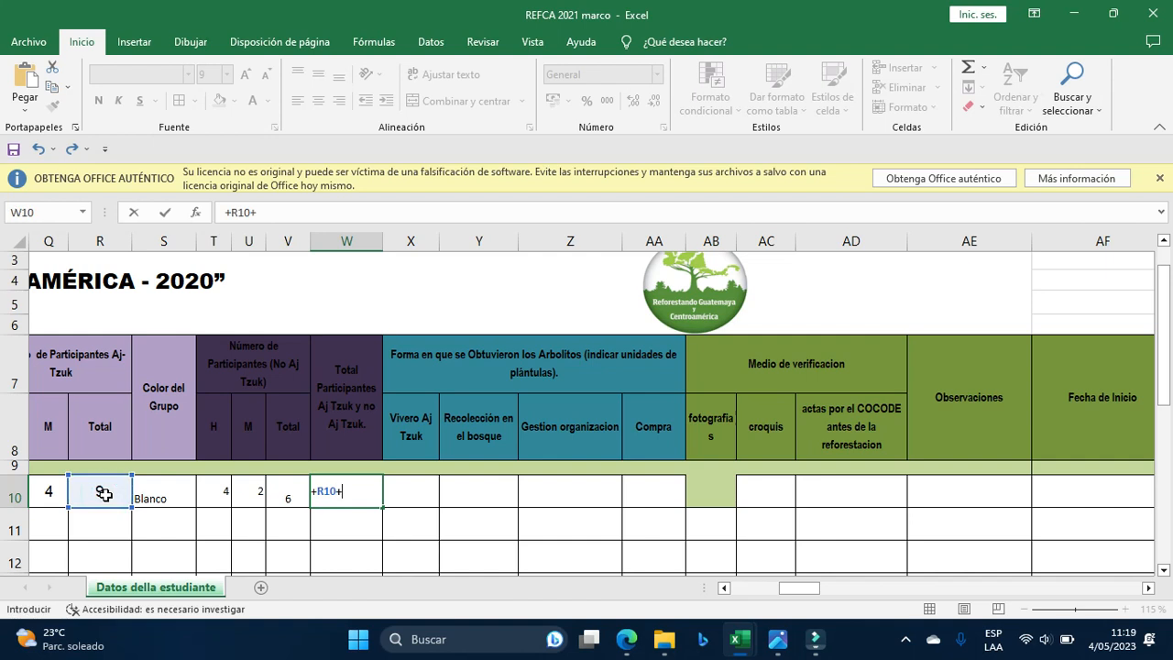
left_click(288, 491)
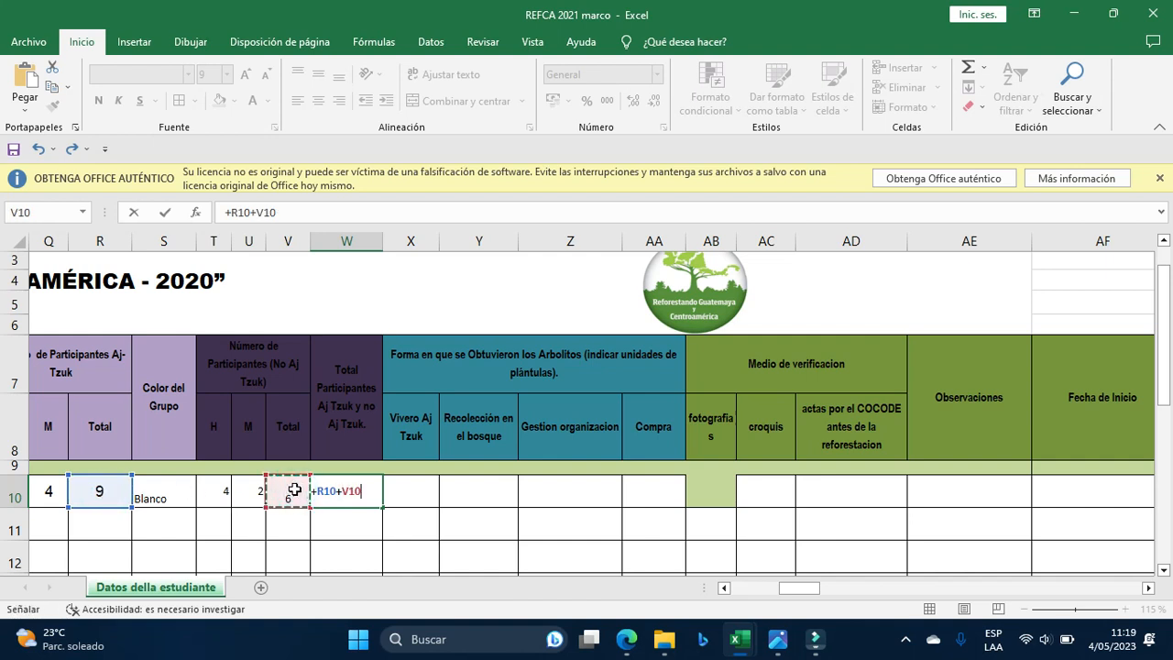
key("Return")
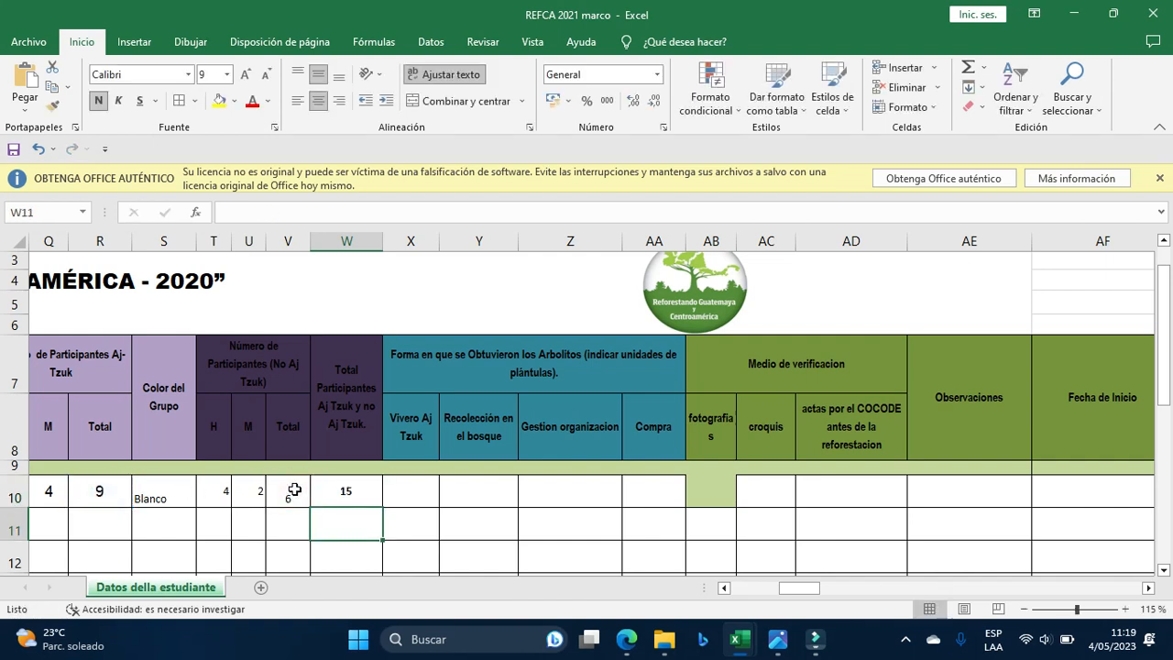
left_click(337, 487)
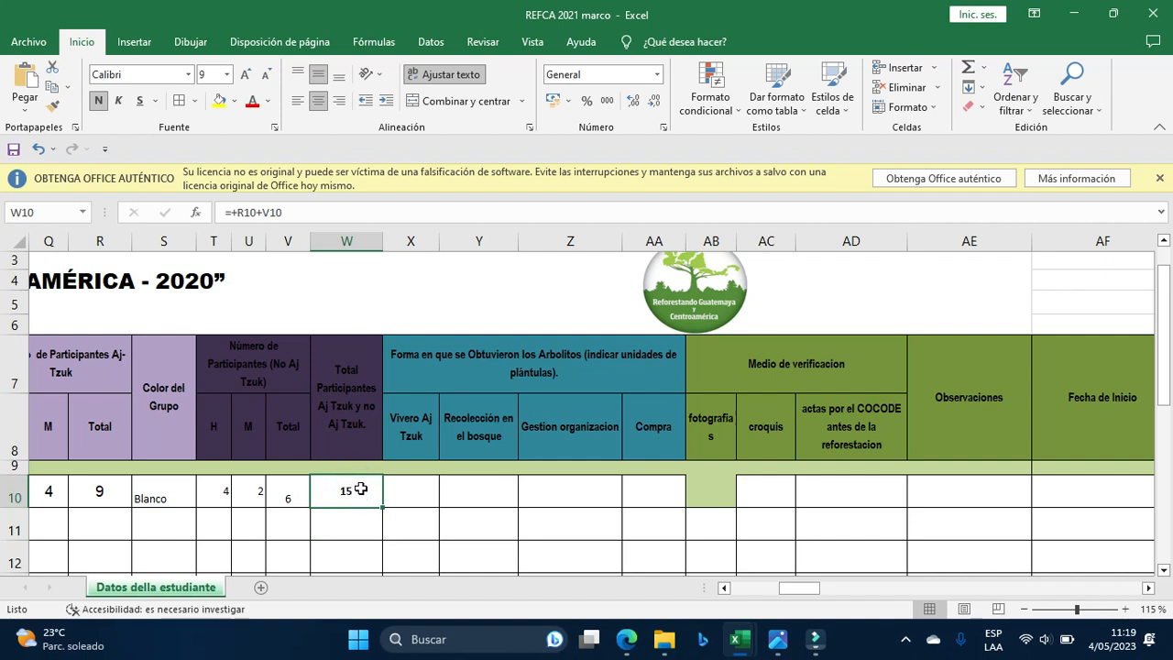
left_click(414, 494)
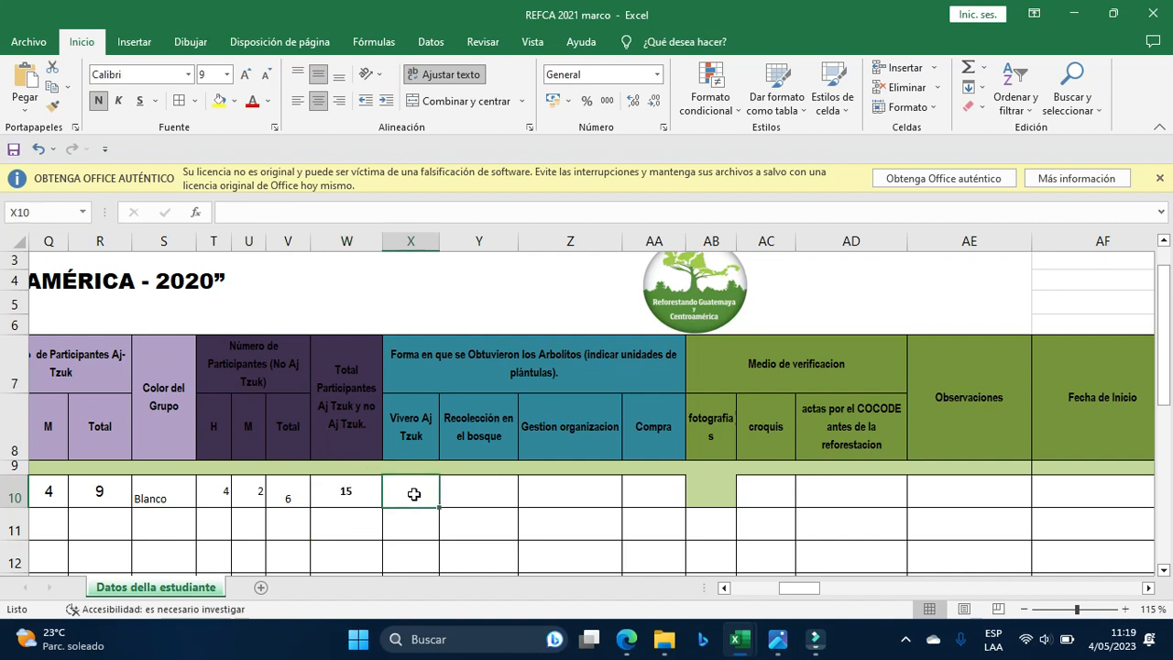
key("Right")
key("Right")
key("Right")
key("Right")
key("Right")
key("Right")
key("Right")
key("Right")
key("Right")
key("Right")
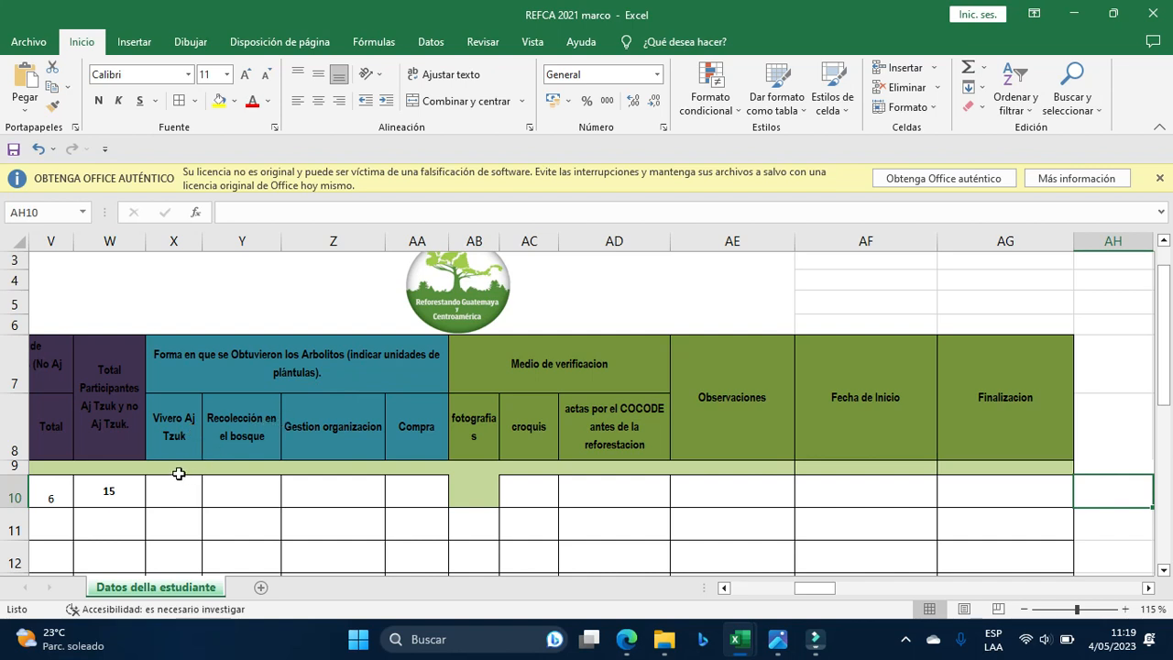
Enter 100 trees under Vivero Aj Tzuk in X10.
left_click(163, 435)
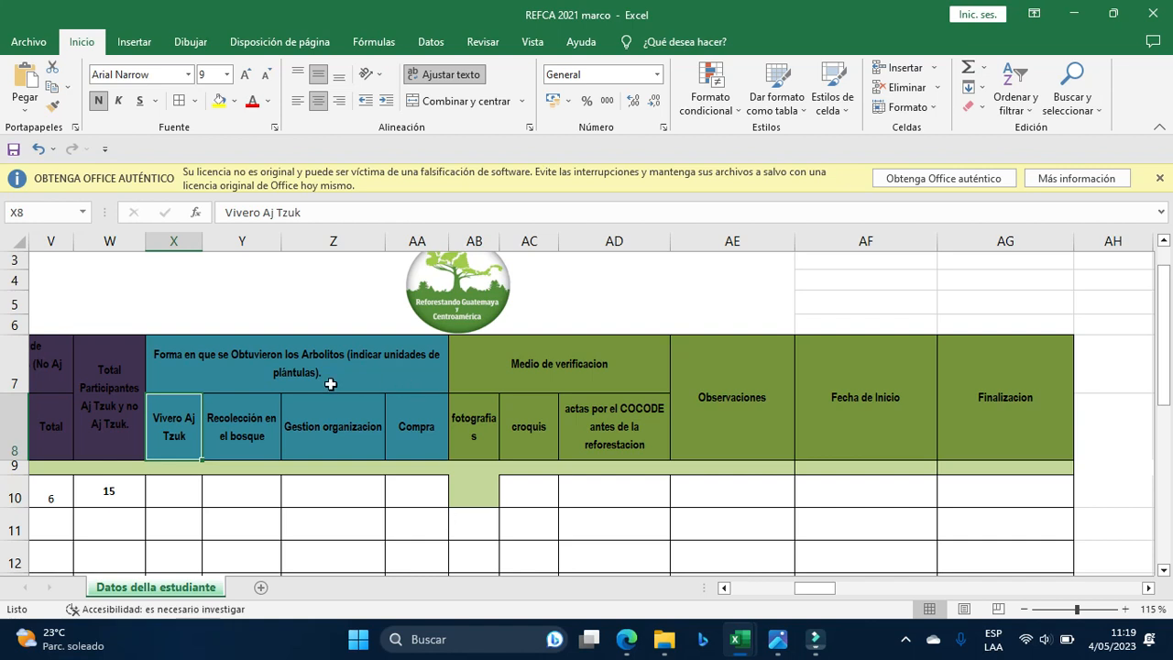
left_click(170, 490)
left_click(170, 490)
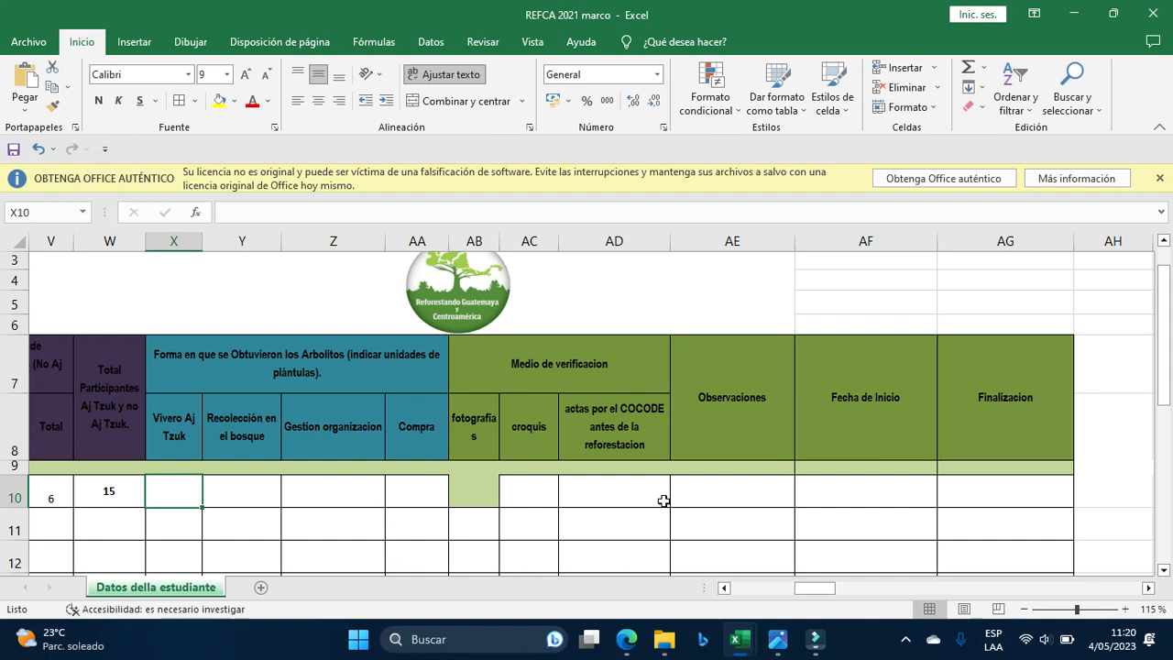
type("100")
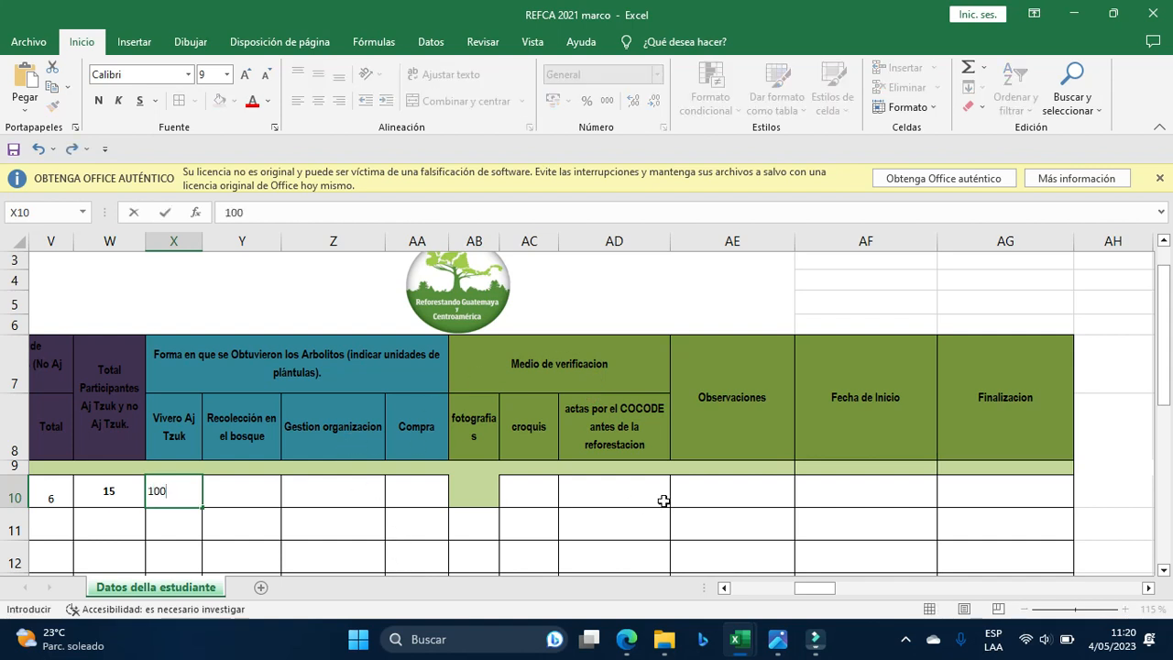
key("Tab")
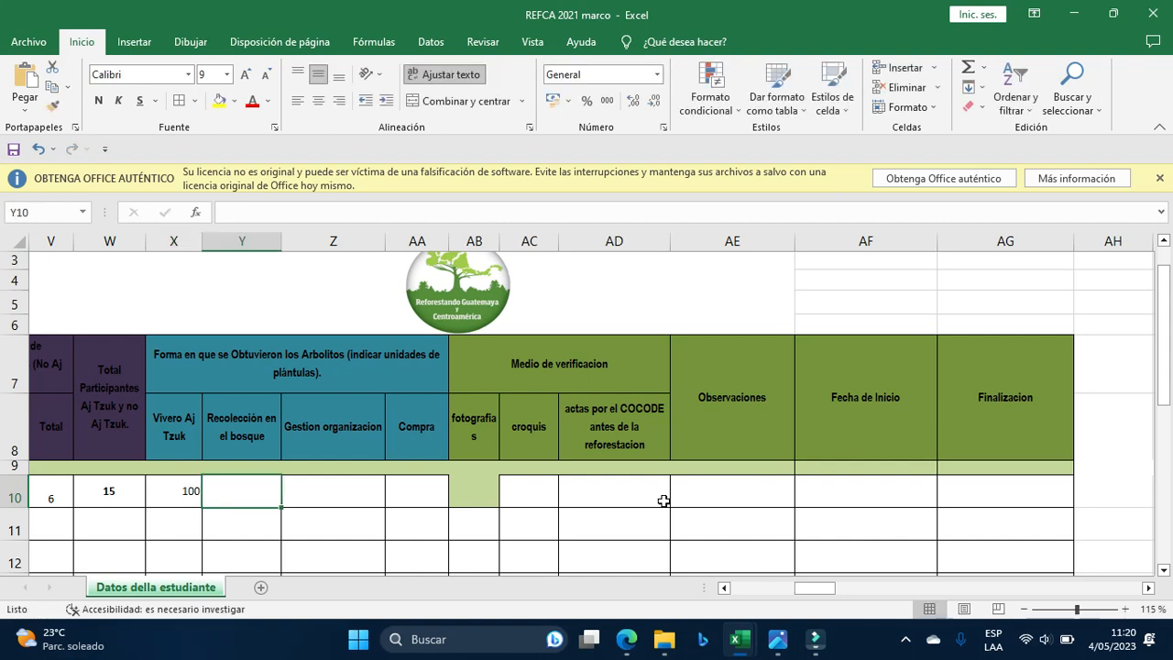
Remove the green fill from the fotografias cell AB10 using Sin relleno.
left_click(484, 486)
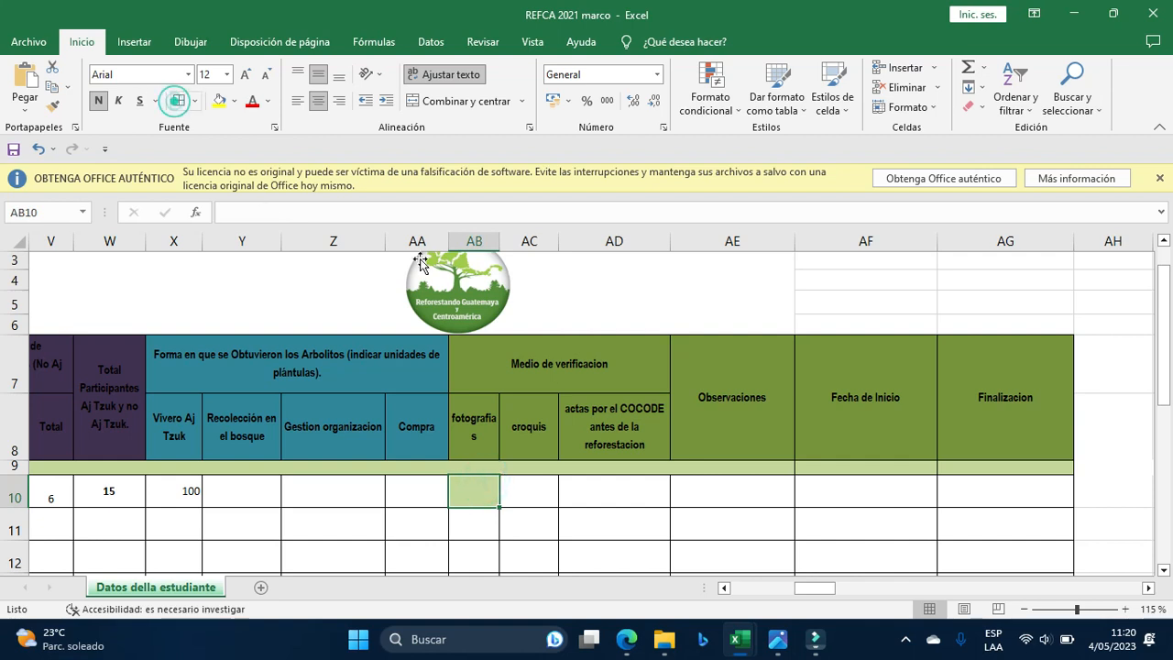
left_click(234, 101)
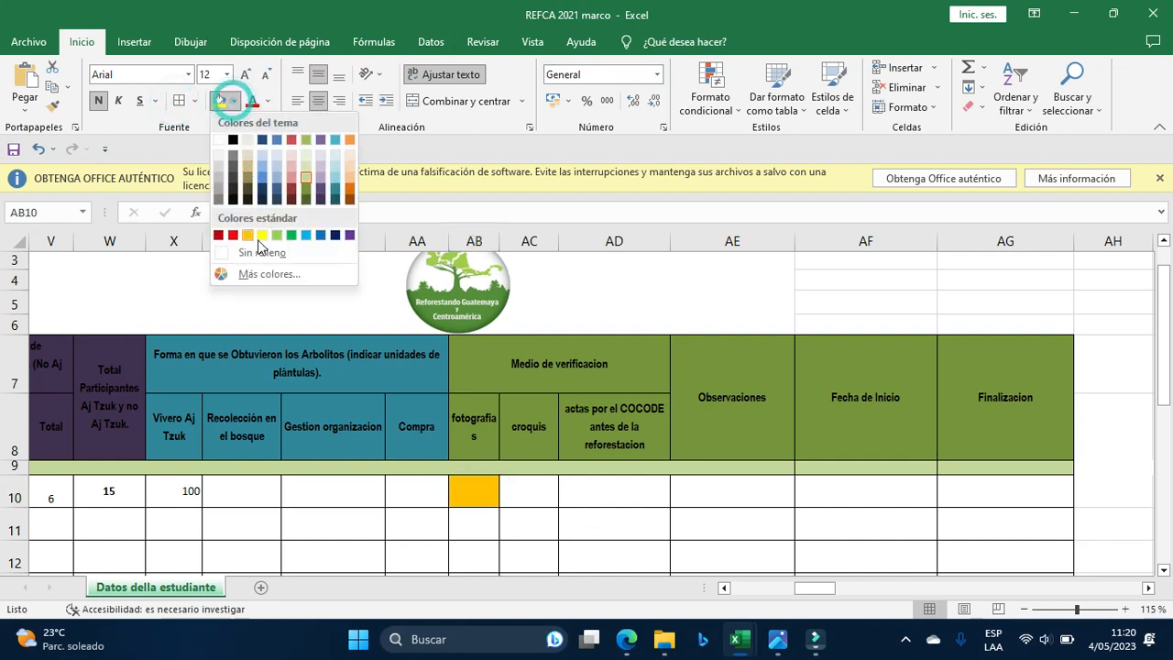
left_click(255, 253)
left_click(234, 488)
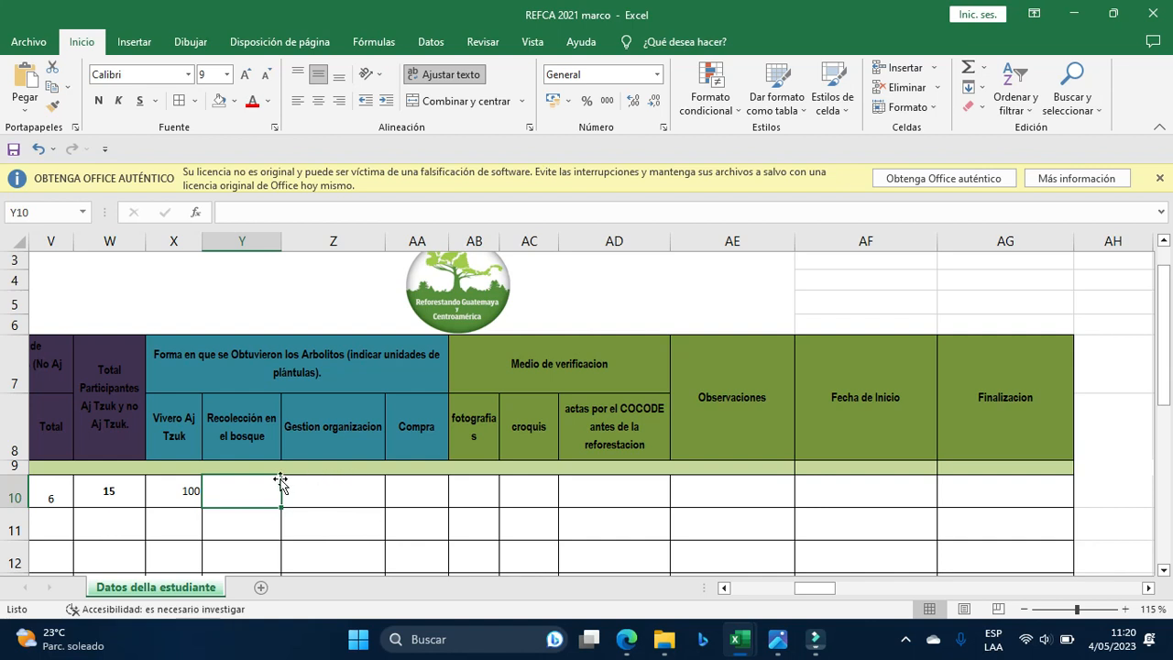
Enter 50 forest-collected, 500 organisation-managed and 50 purchased trees in row 10.
type("50")
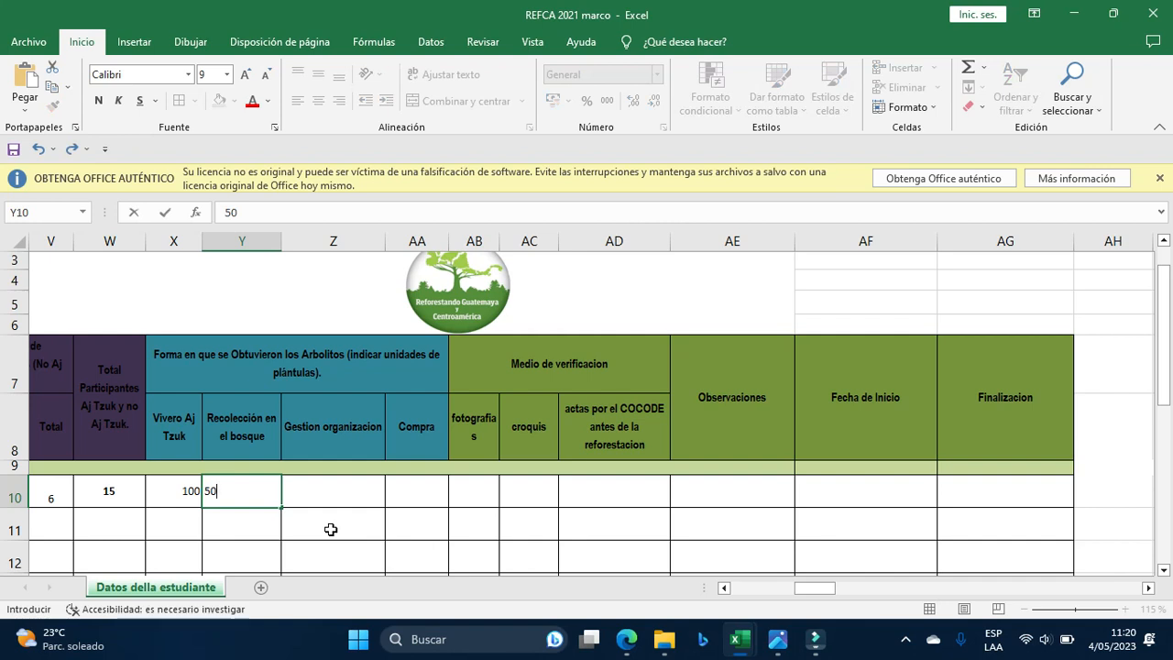
key("Tab")
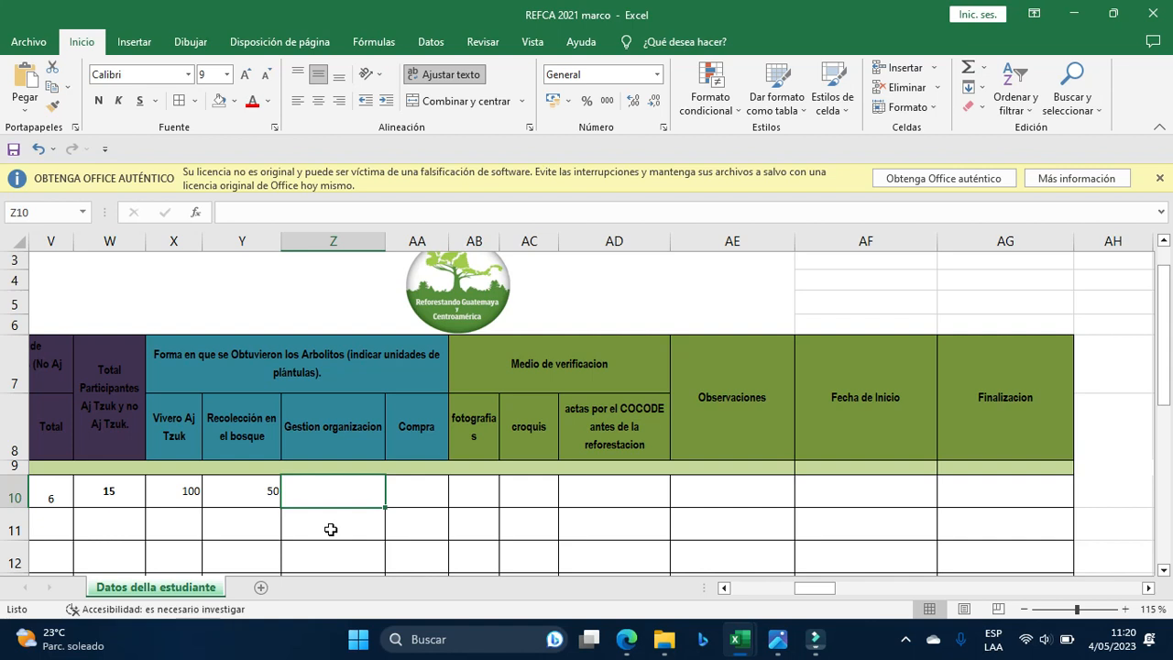
type("500")
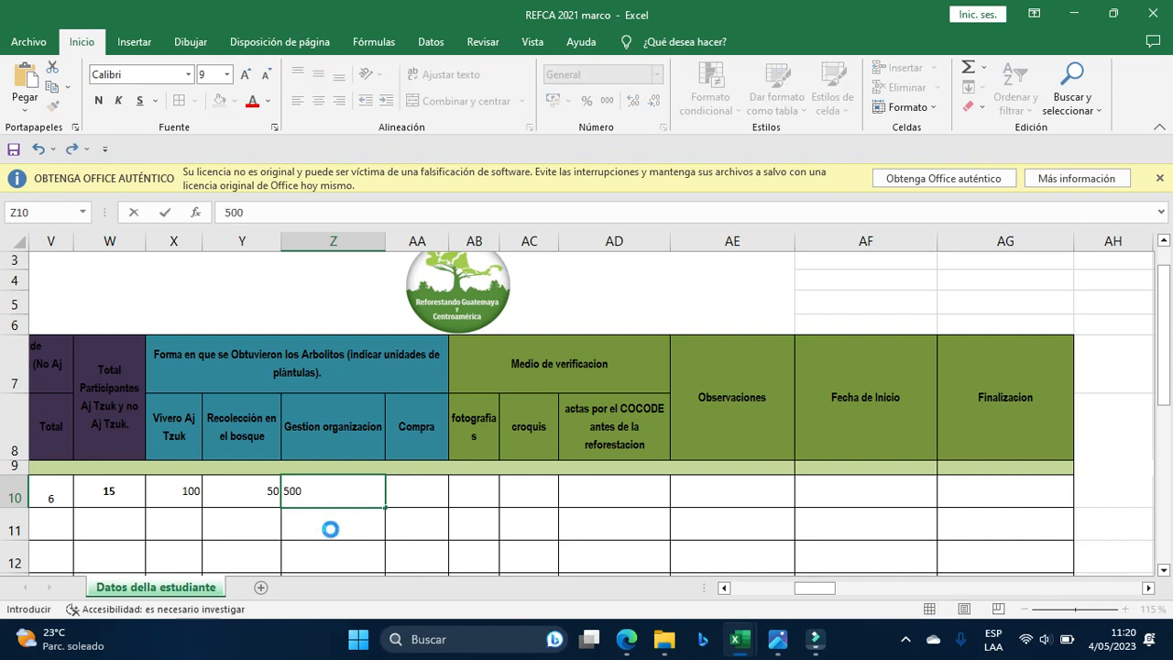
key("Tab")
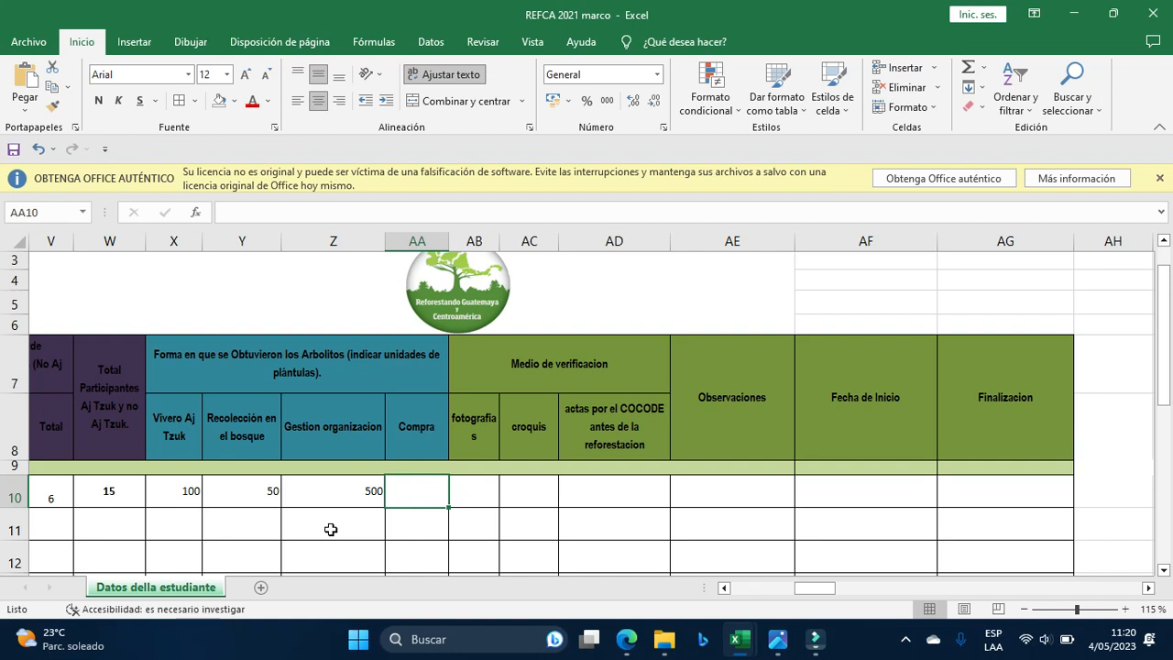
key("F2")
type("50")
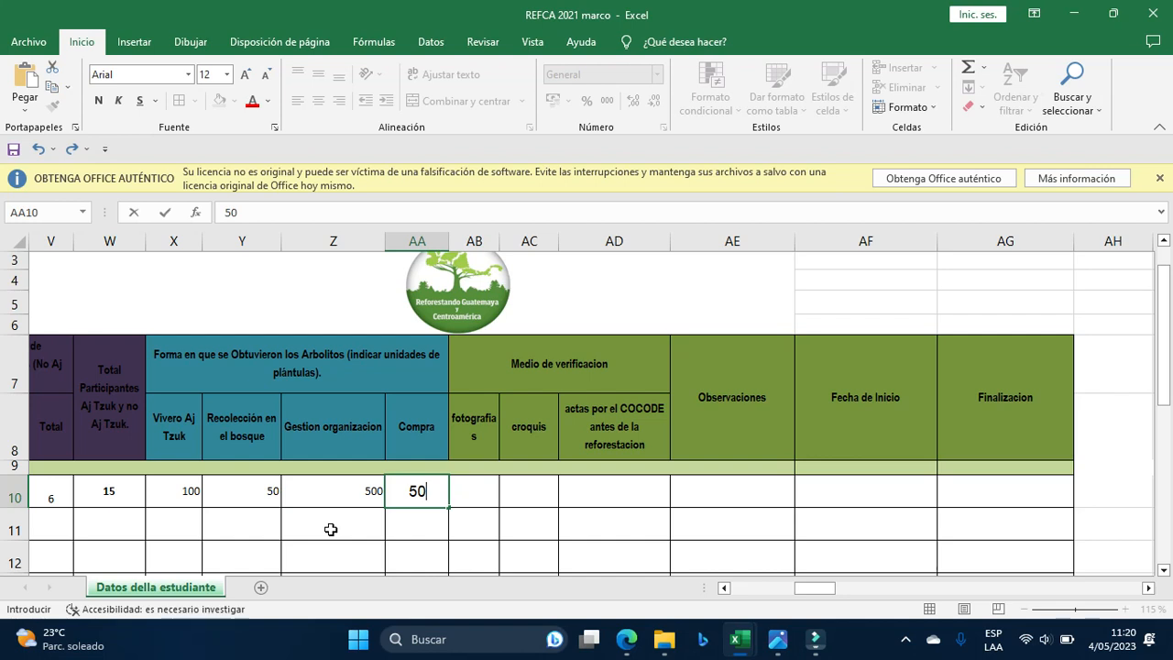
key("Tab")
Review row 10's tree-source quantities before moving on to the verification columns.
key("Left")
key("Left")
key("Left")
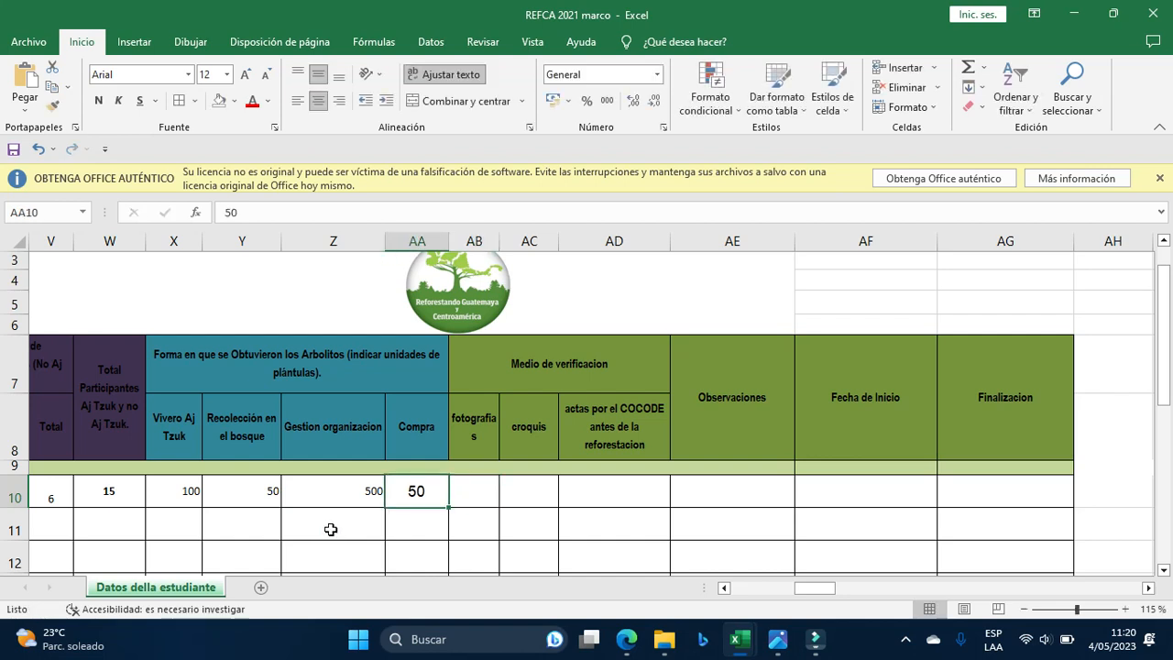
key("Left")
key("Right")
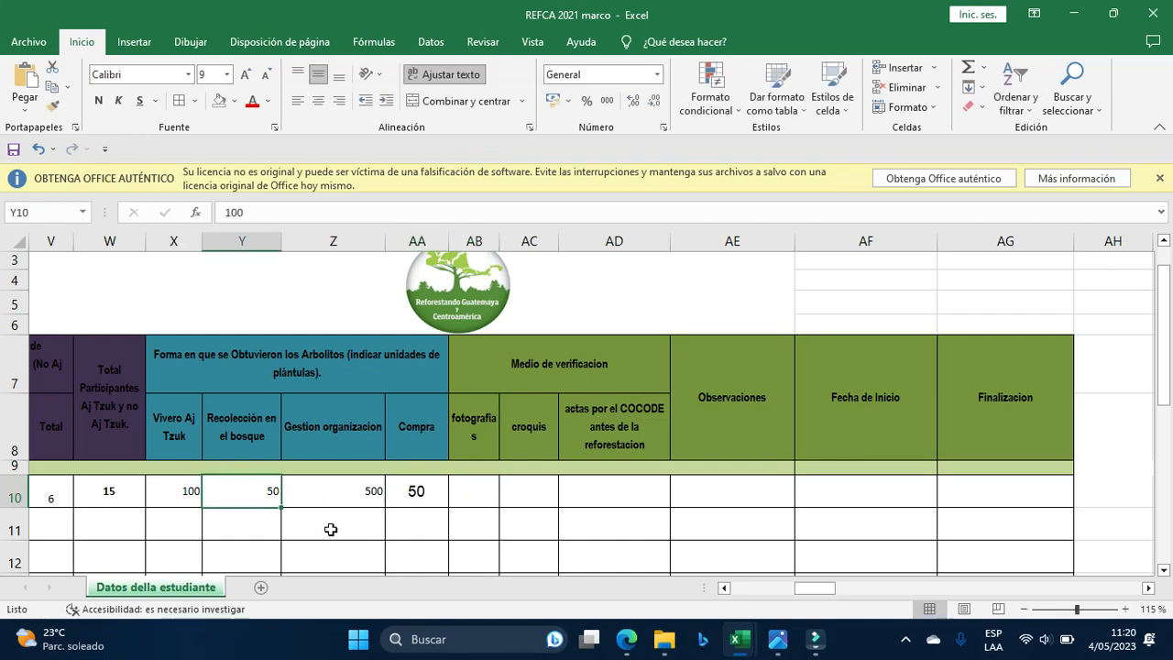
key("Right")
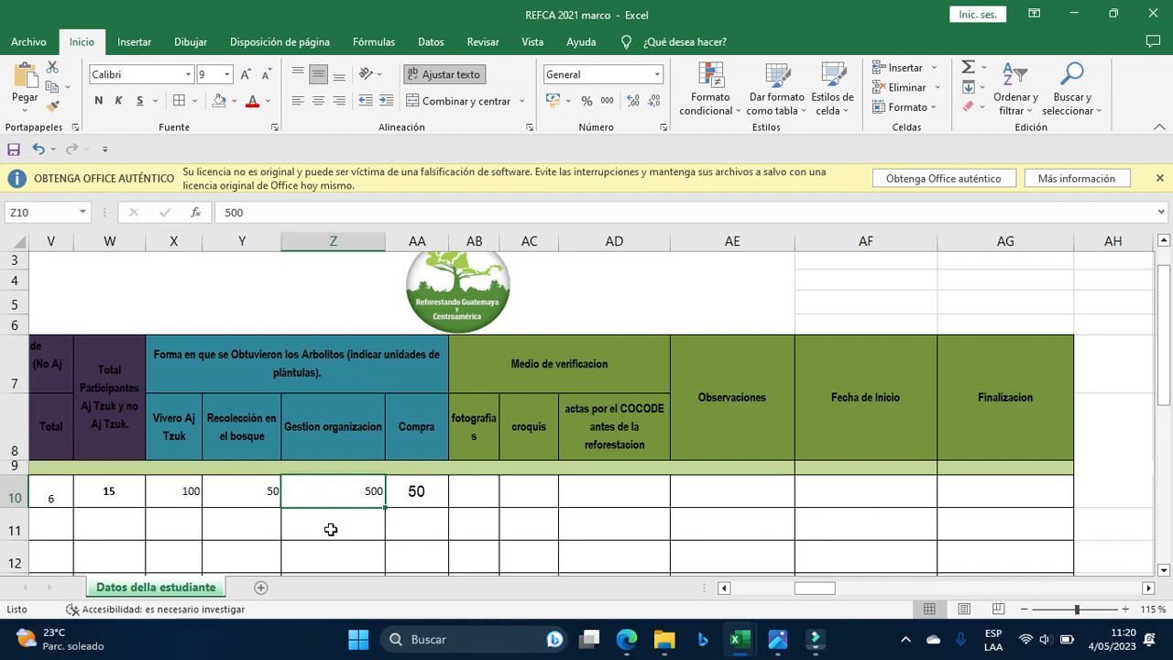
key("Left")
key("Right")
key("Right")
key("Right")
key("Right")
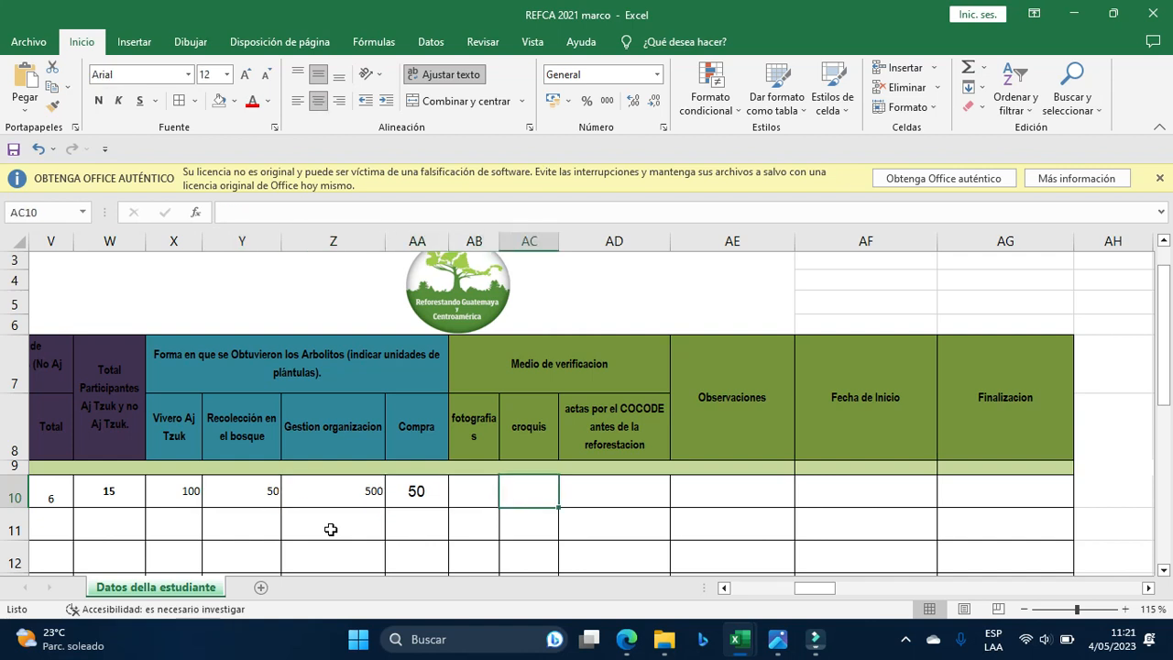
key("Left")
key("Left")
key("Left")
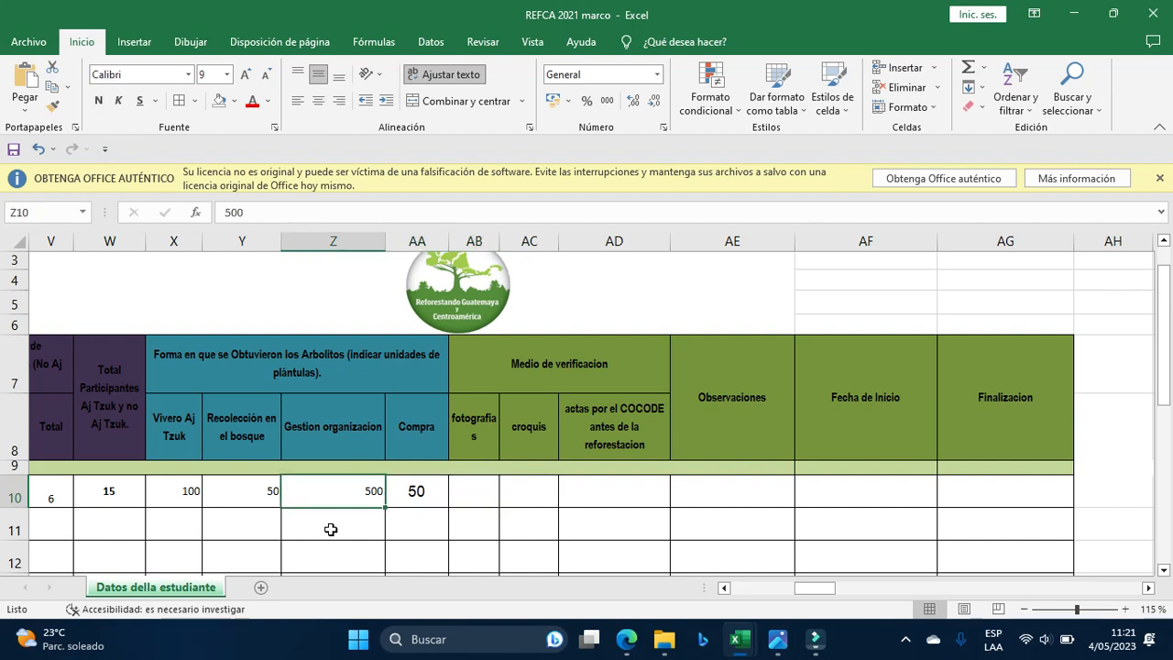
key("Right")
key("Right")
key("Left")
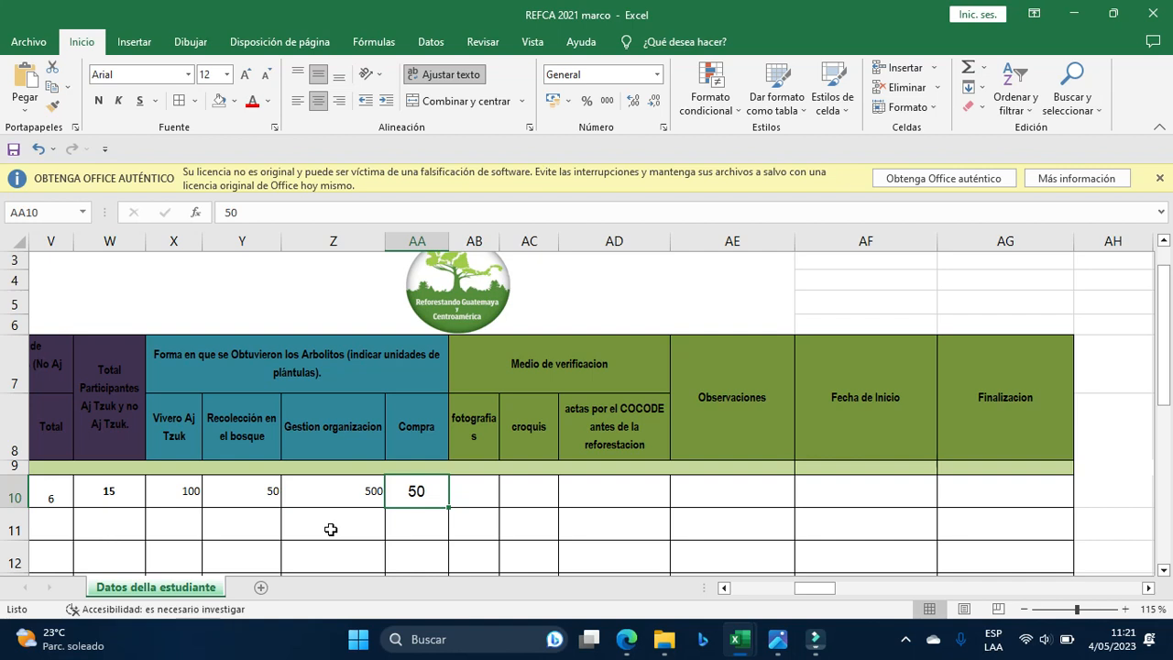
key("Right")
key("Right")
key("Right")
key("Right")
key("Right")
key("Right")
key("Right")
key("Right")
key("Right")
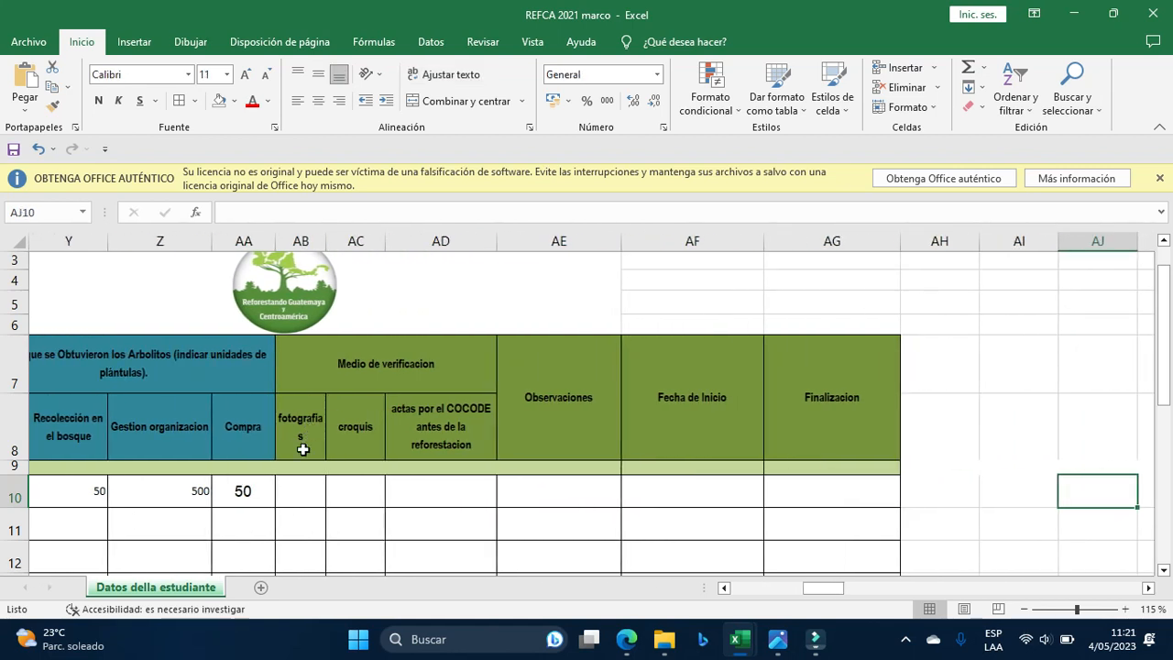
Put an x in row 10's fotografias, croquis and actas por el COCODE cells.
left_click(312, 489)
double_click(314, 491)
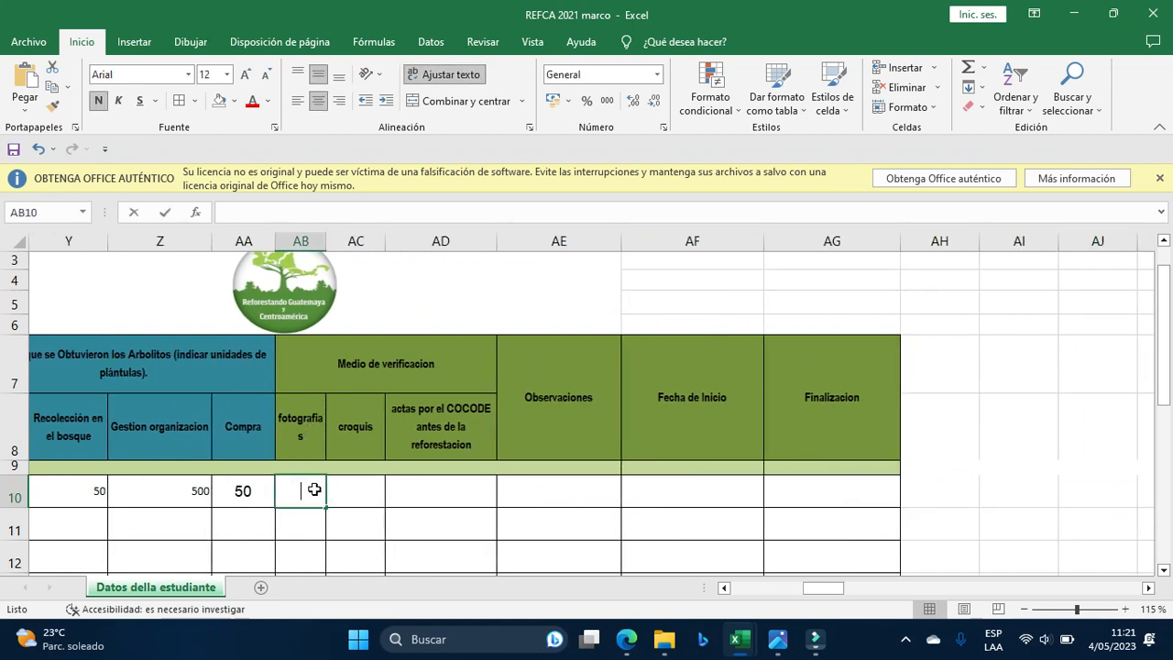
type("x")
key("Tab")
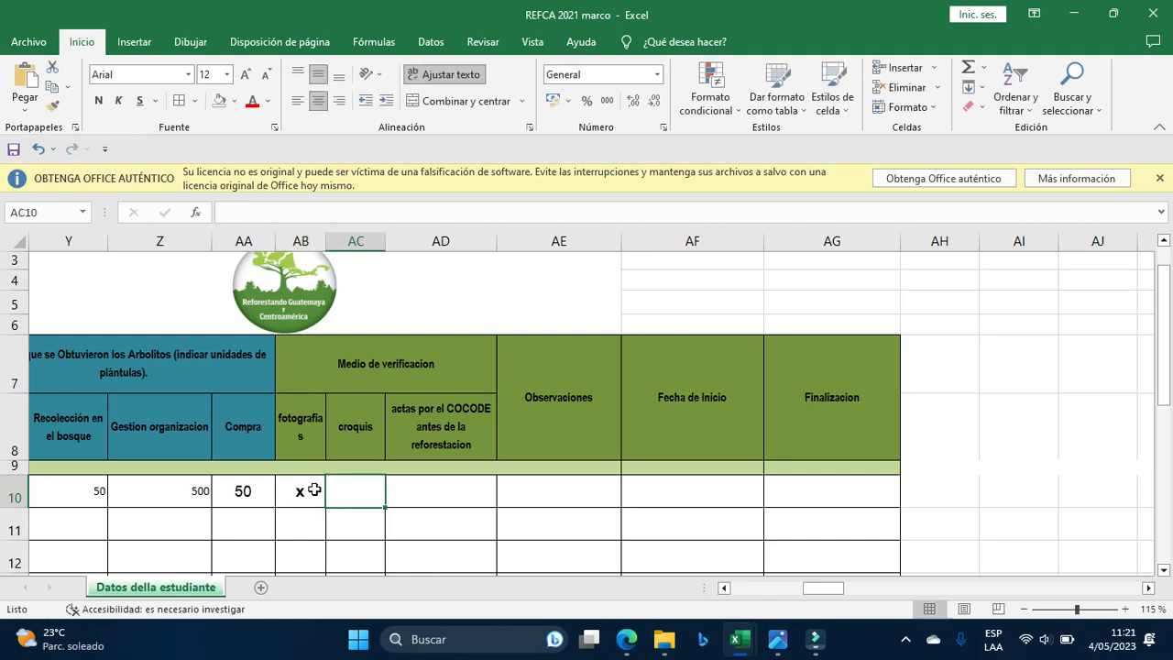
type("x")
key("Tab")
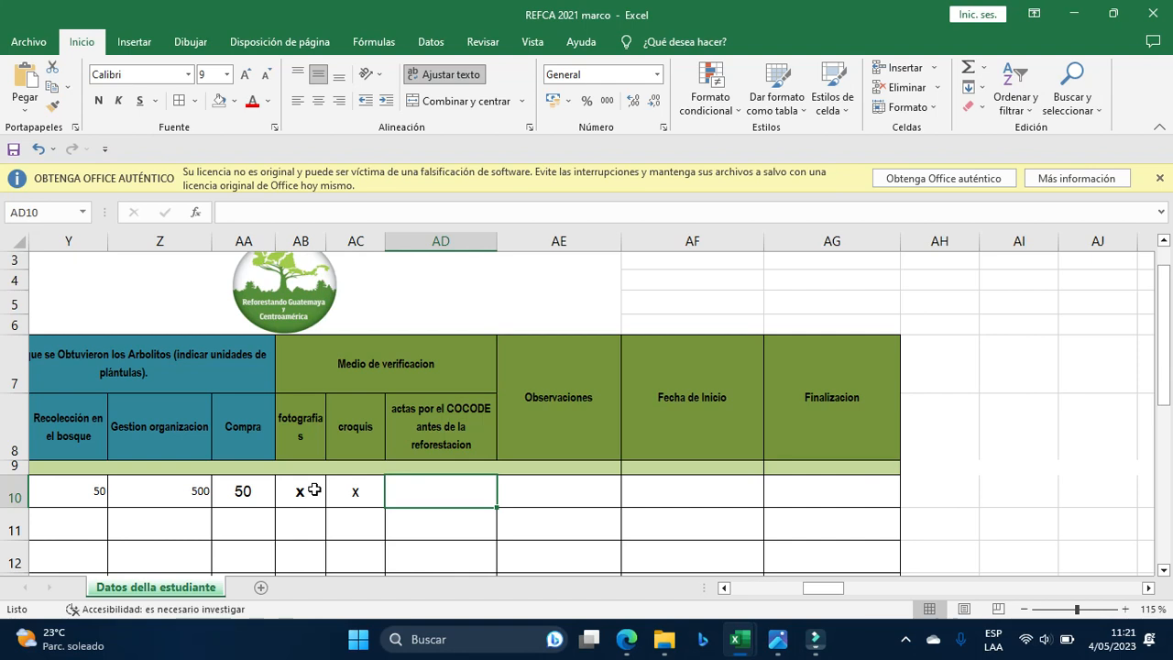
type("x")
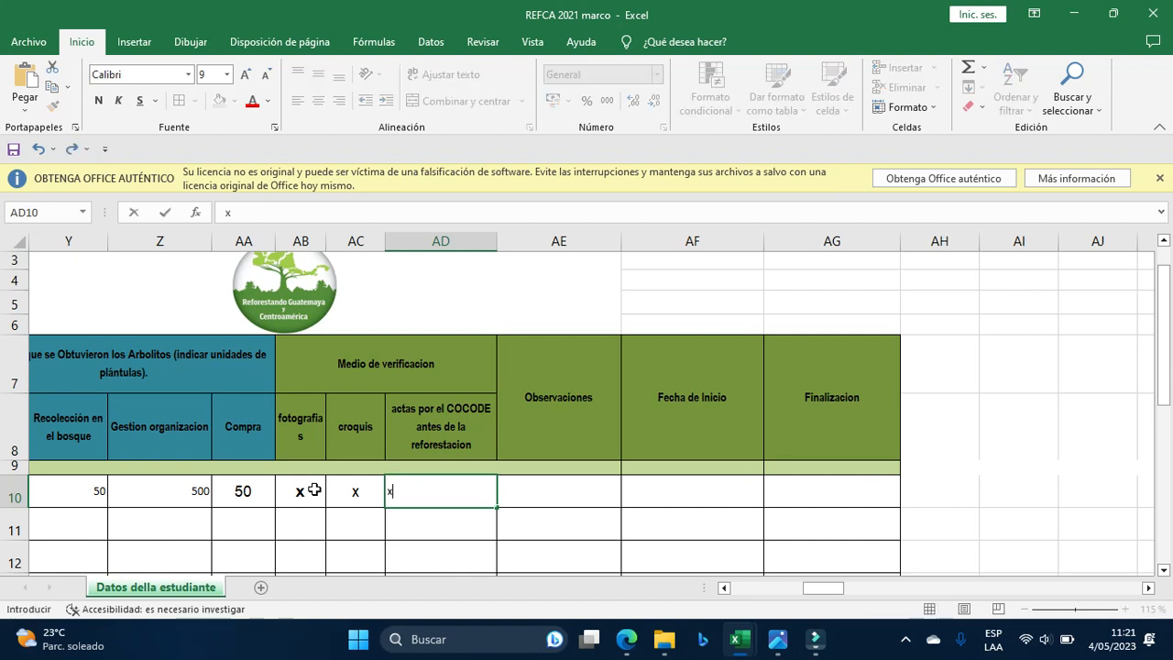
key("Tab")
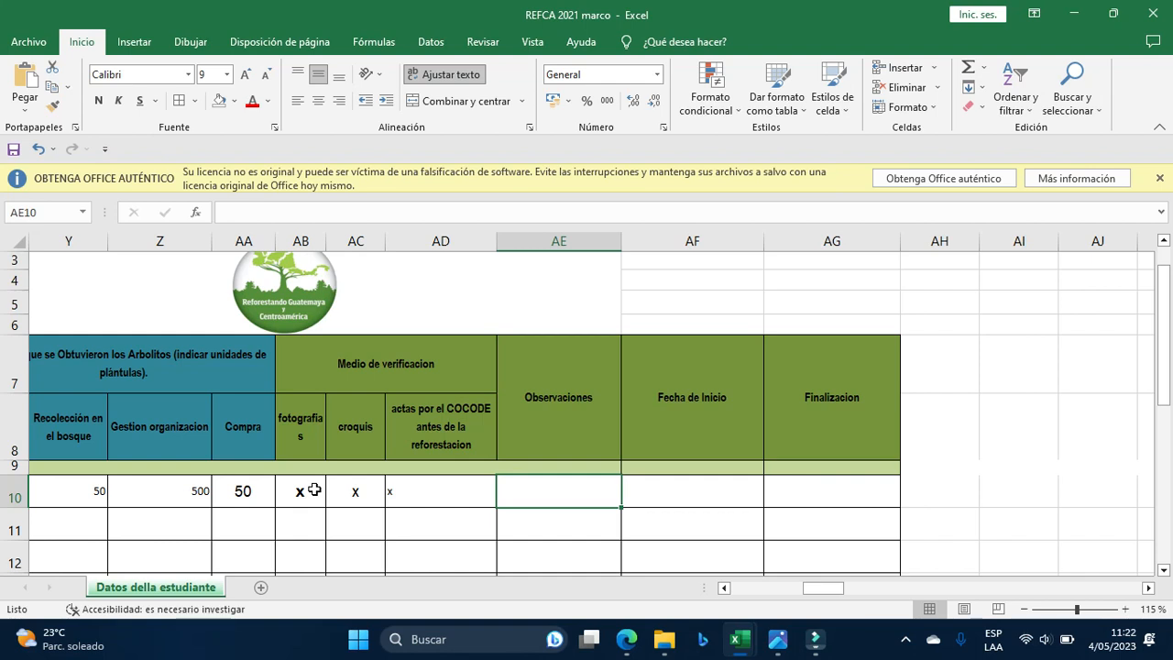
Type the note that 2000 ilamo seeds were obtained and used in vivero aj tzuk.
type("se")
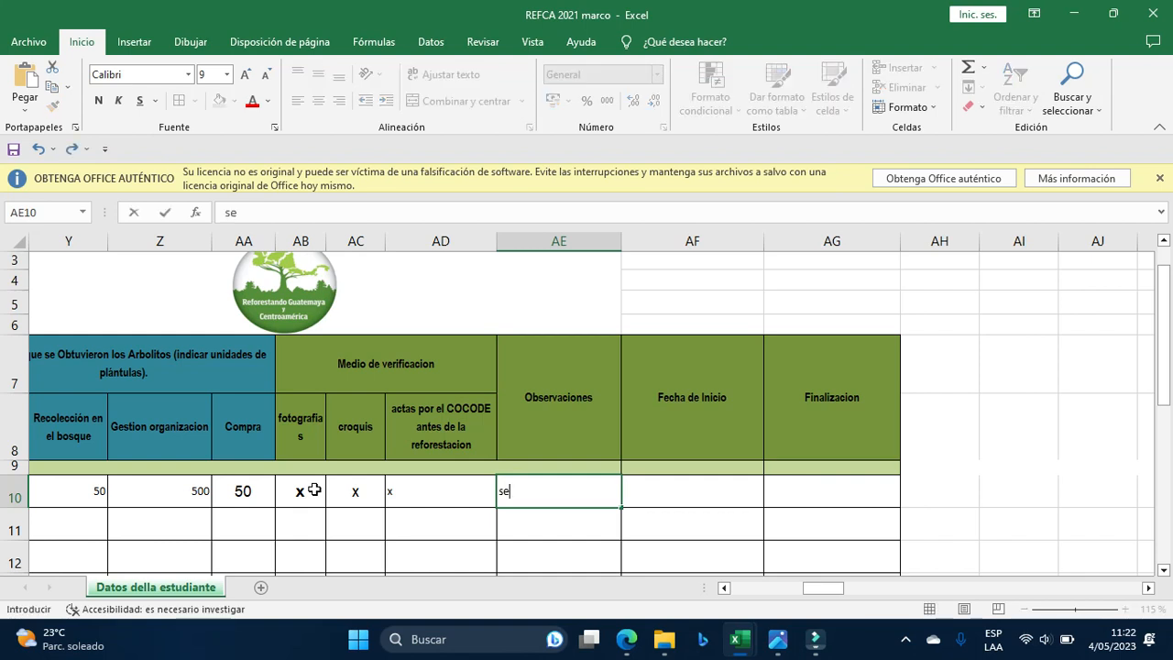
type(" gestiono una cantidad de")
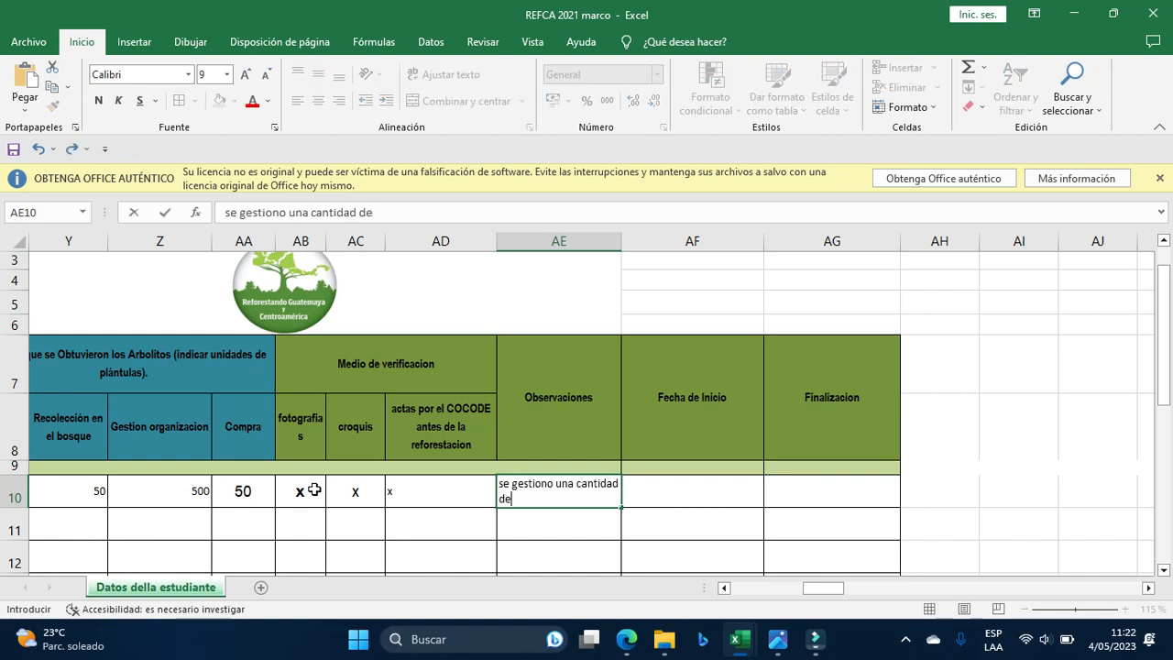
type(" 2000 semillas p")
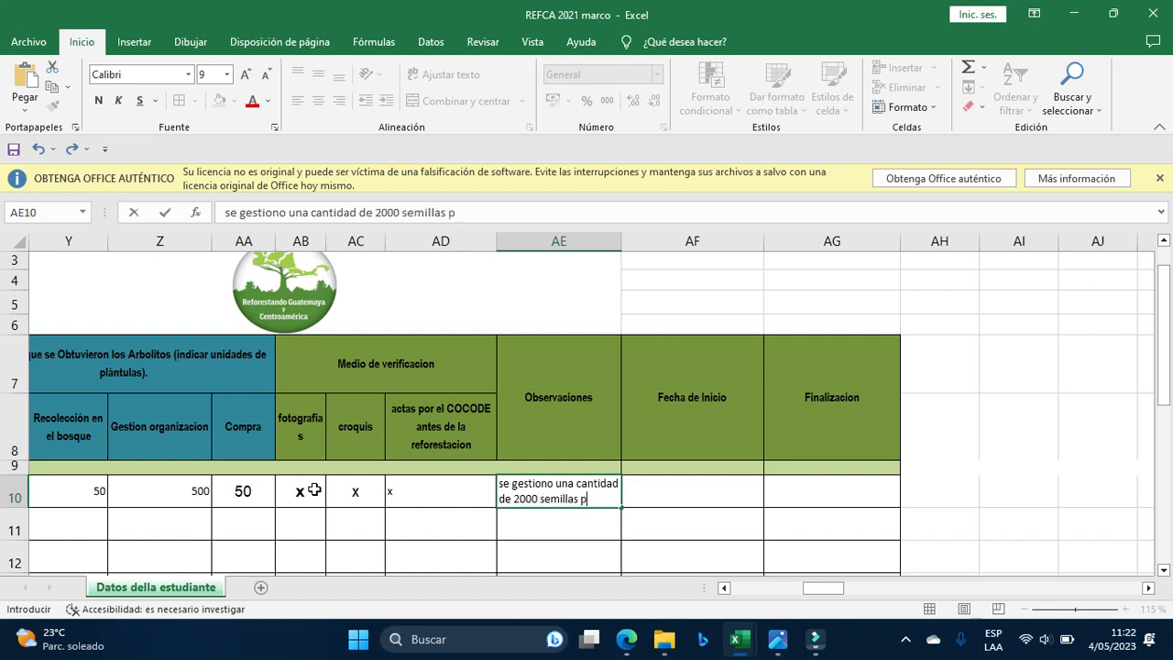
key("BackSpace")
type("de especie")
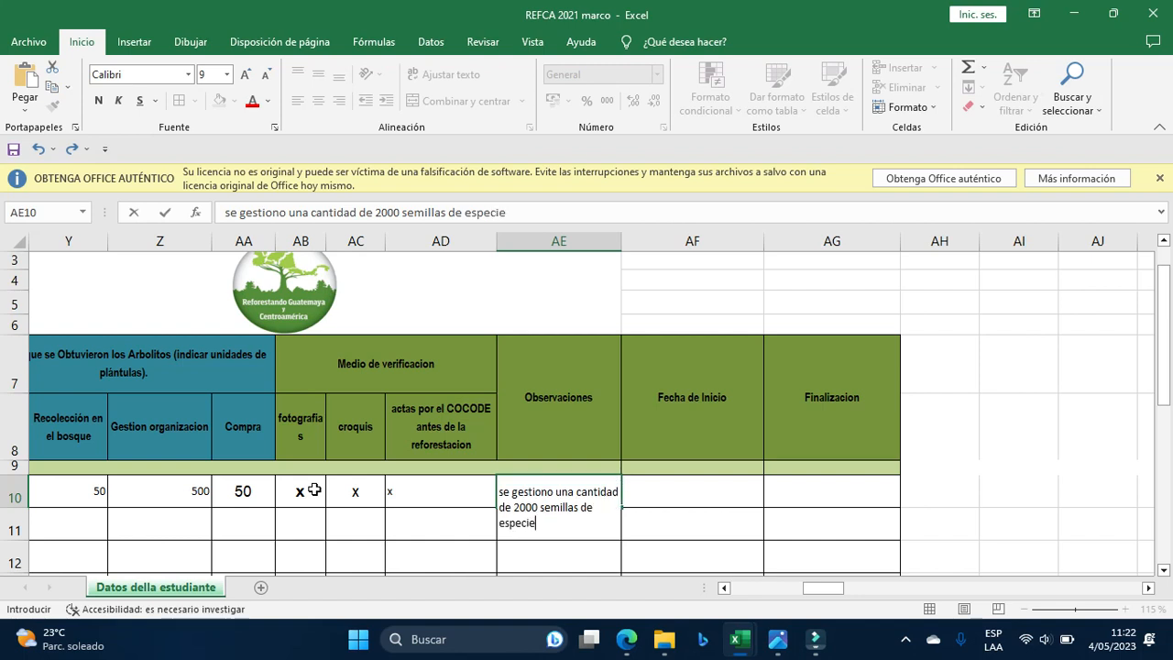
type("s de ilamos  y se usar")
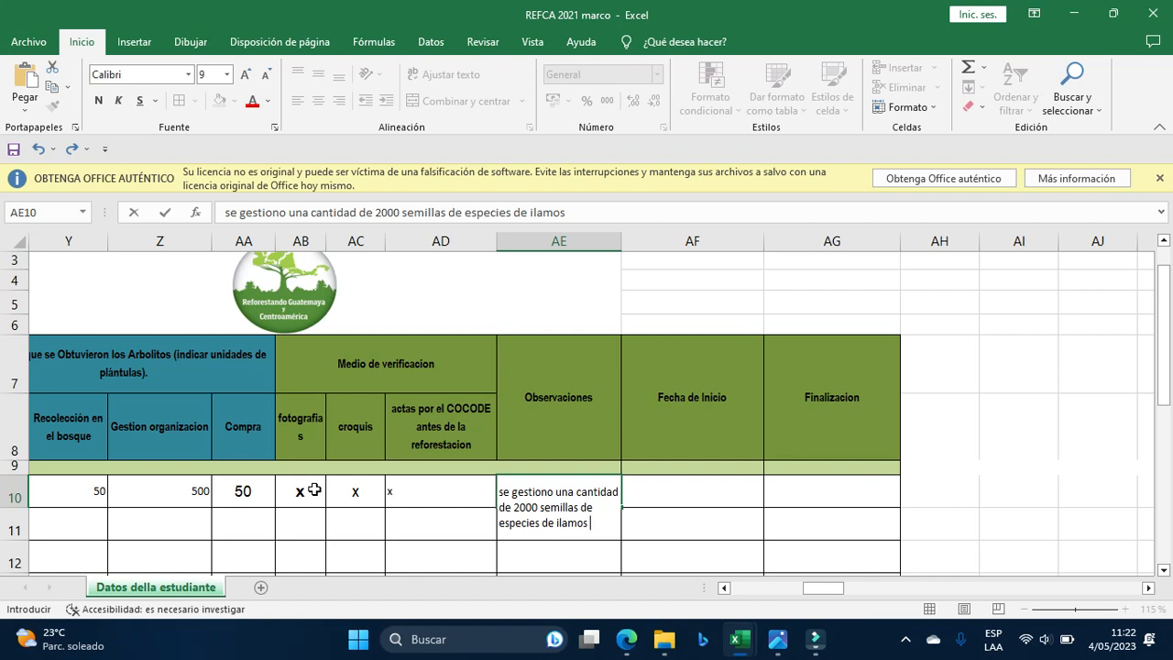
type("on ")
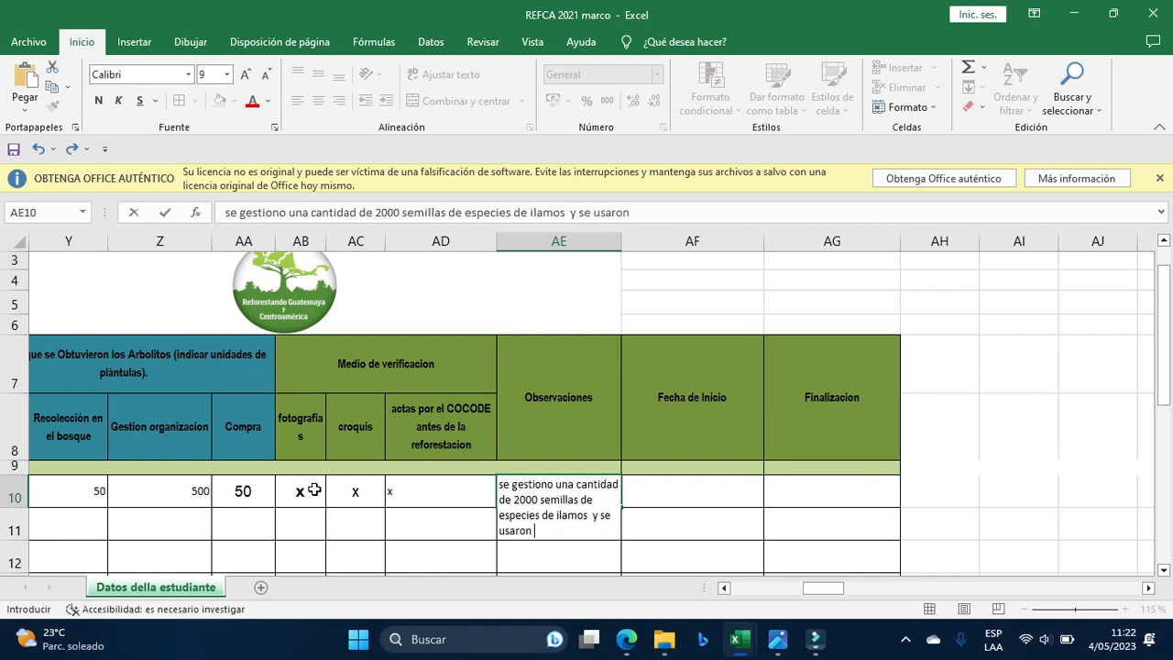
type("en  vivero a")
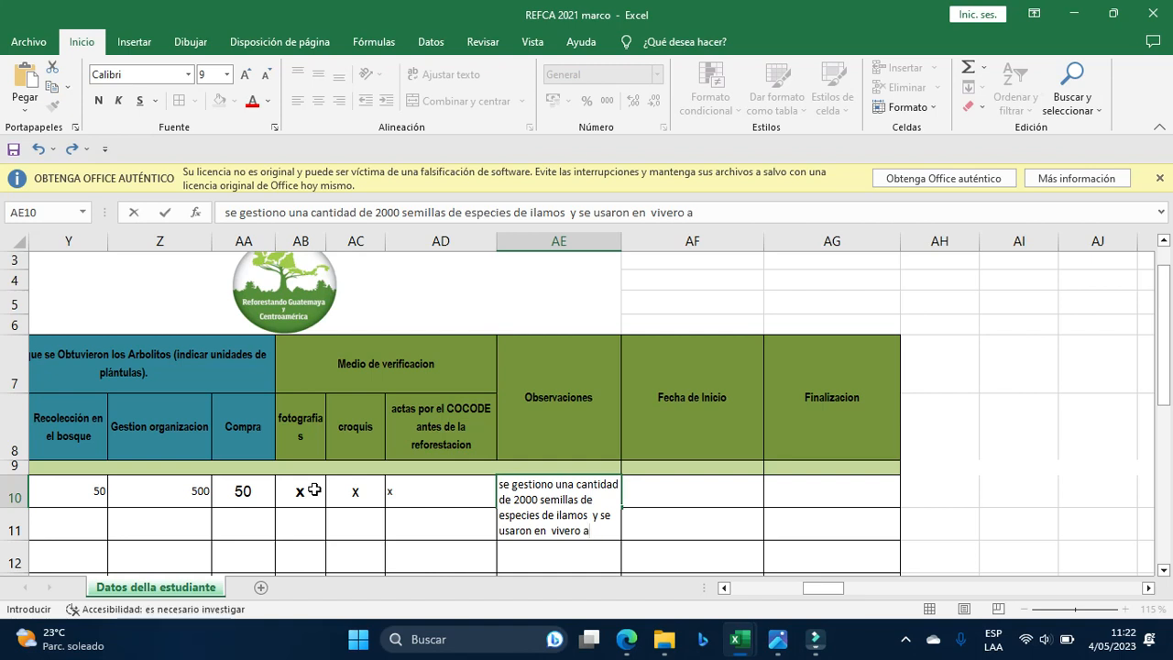
type("j tzuj")
key("Return")
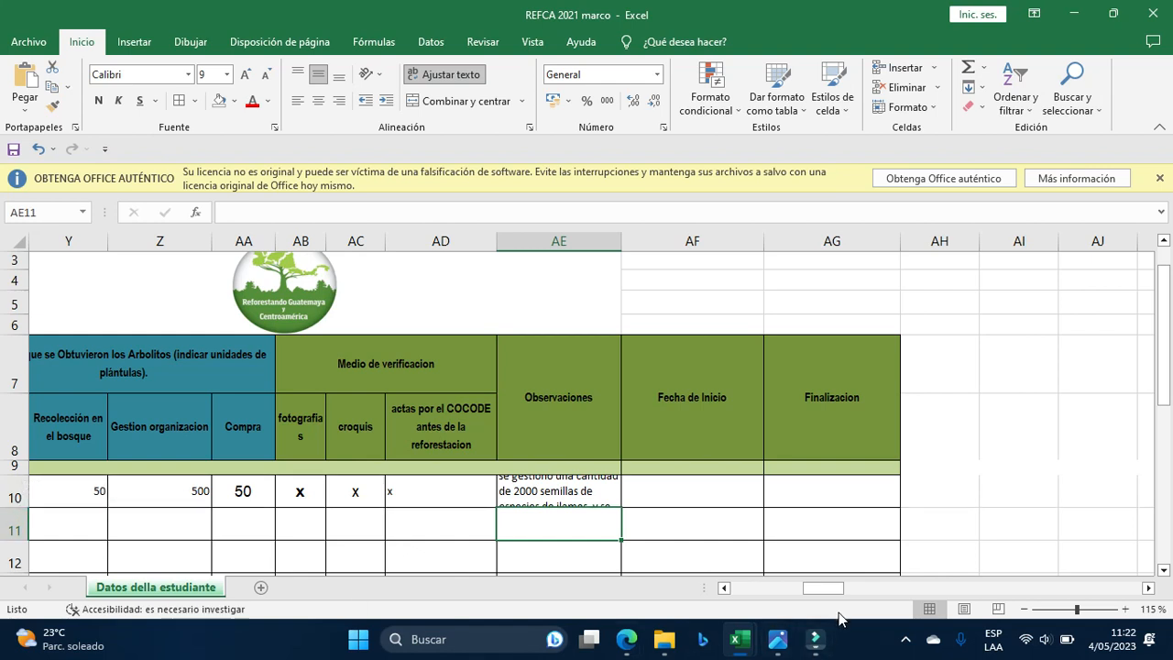
Correct 'tzuj' to 'tzuk' in the note and make row 10 taller.
left_click_drag(822, 592, 811, 590)
double_click(806, 495)
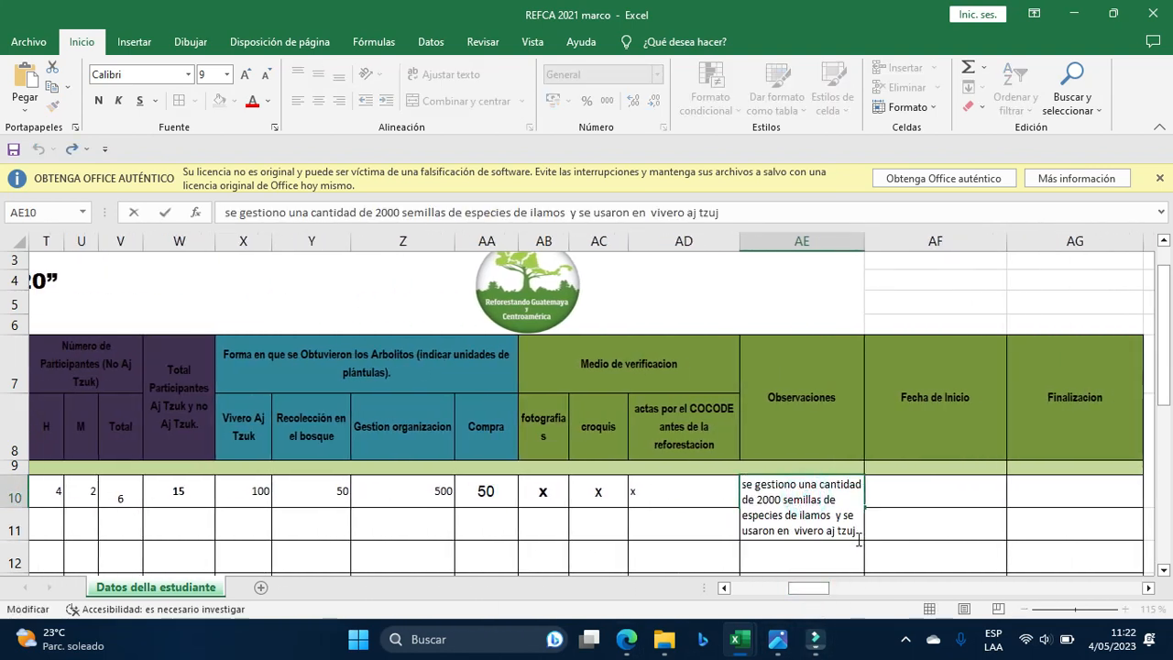
left_click(858, 531)
key("BackSpace")
type("k")
left_click(895, 513)
left_click_drag(18, 508, 26, 528)
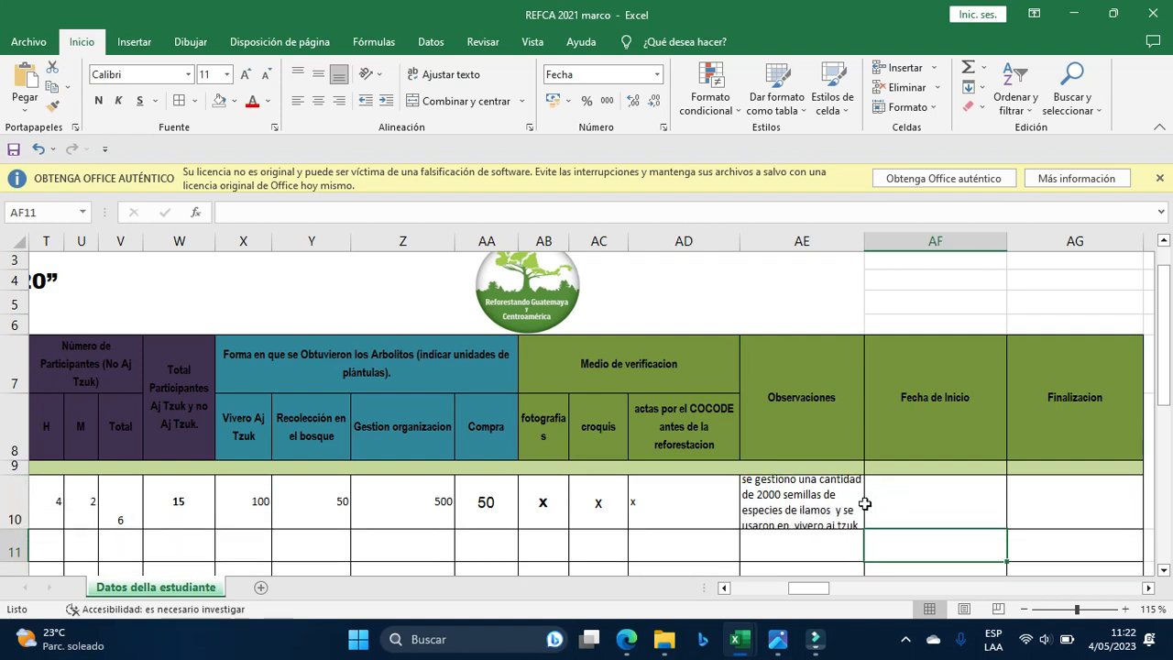
left_click(837, 502)
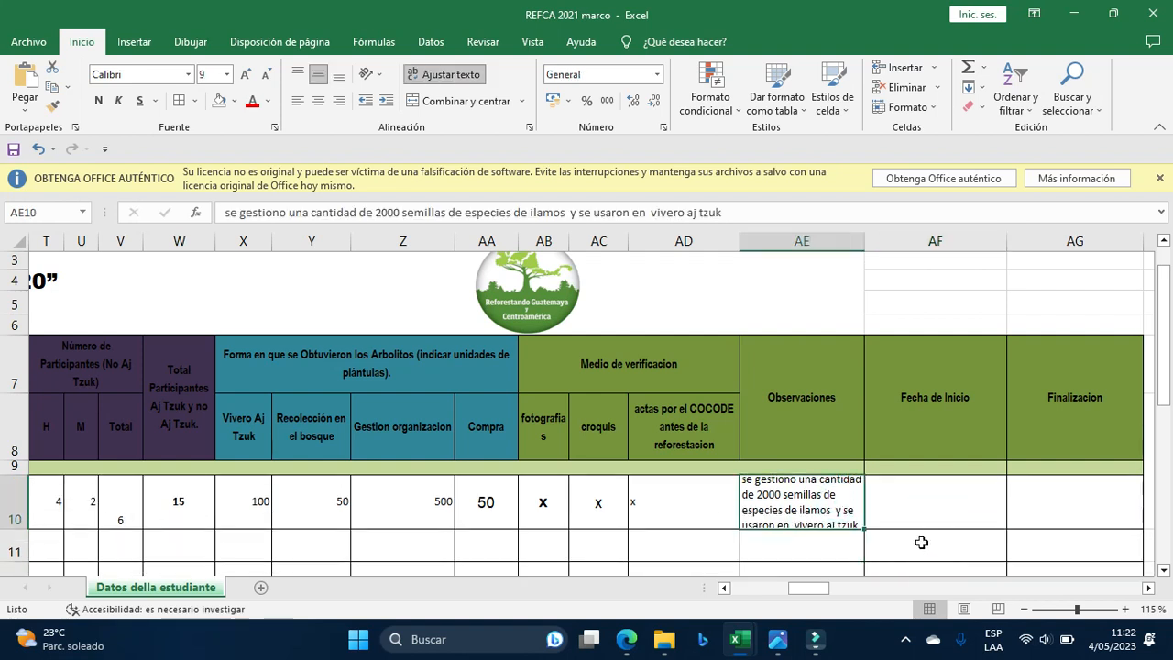
left_click_drag(810, 588, 840, 593)
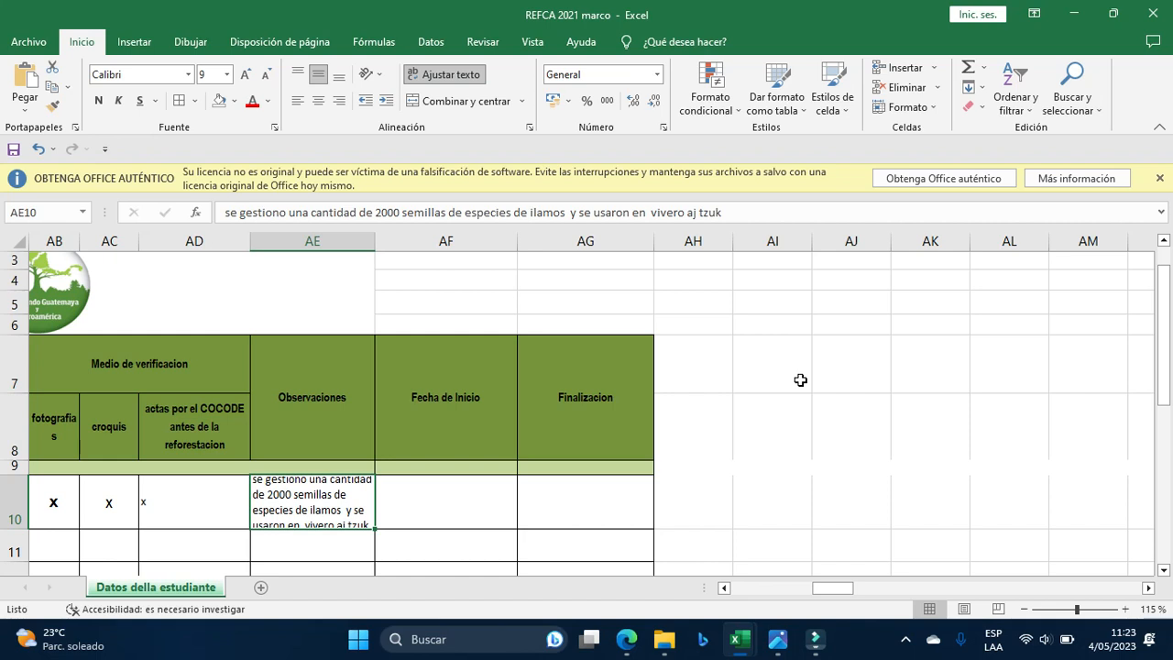
Check the calendar and enter the start date 13/05/2023 in AF10.
left_click(448, 516)
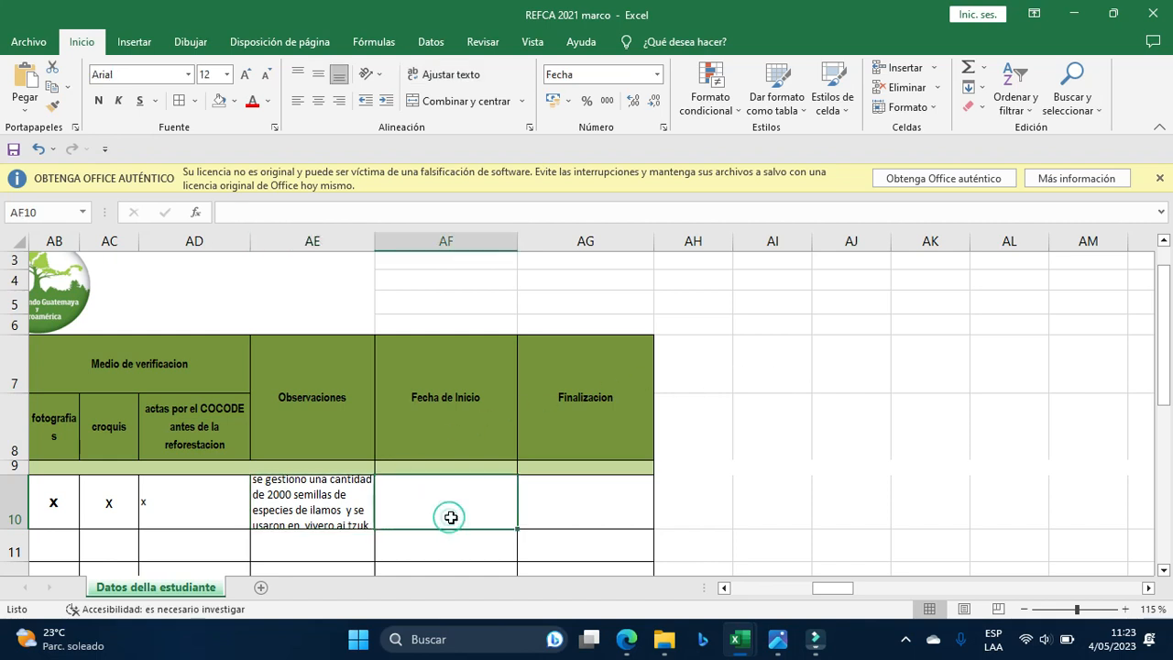
left_click(1123, 639)
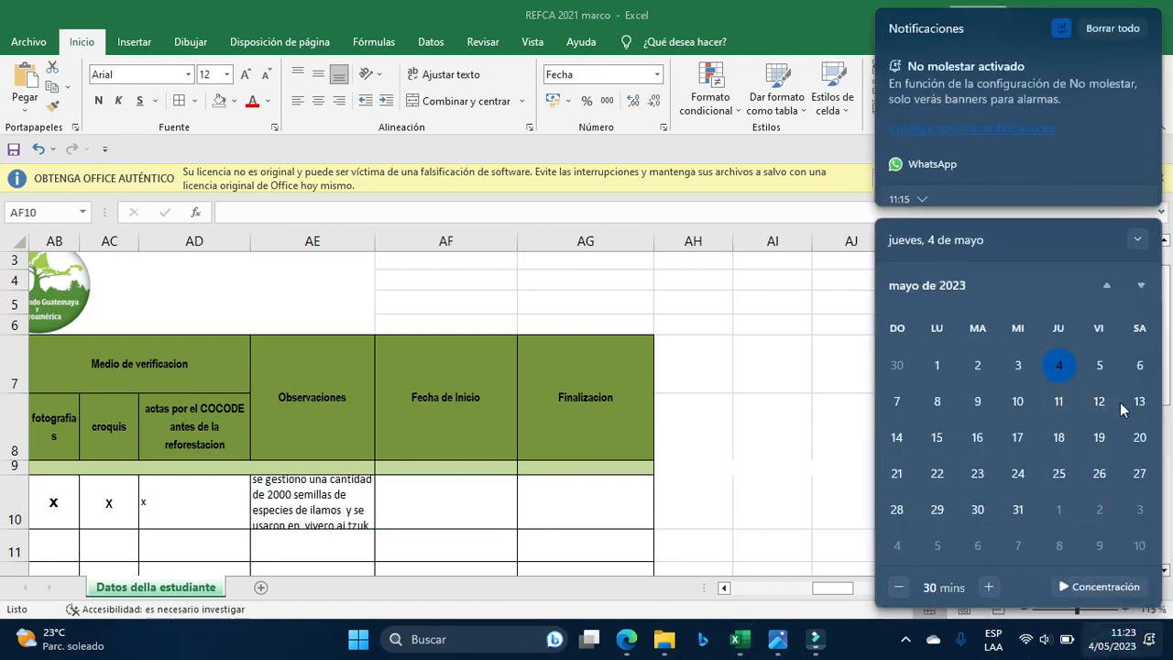
left_click(454, 489)
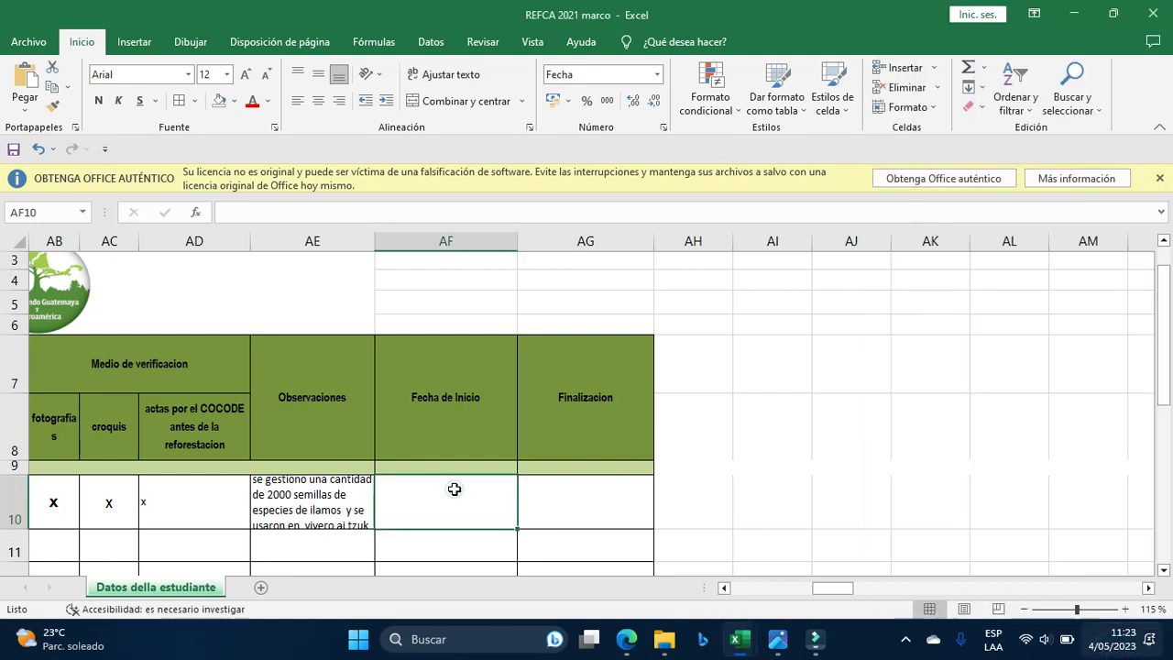
type("13/")
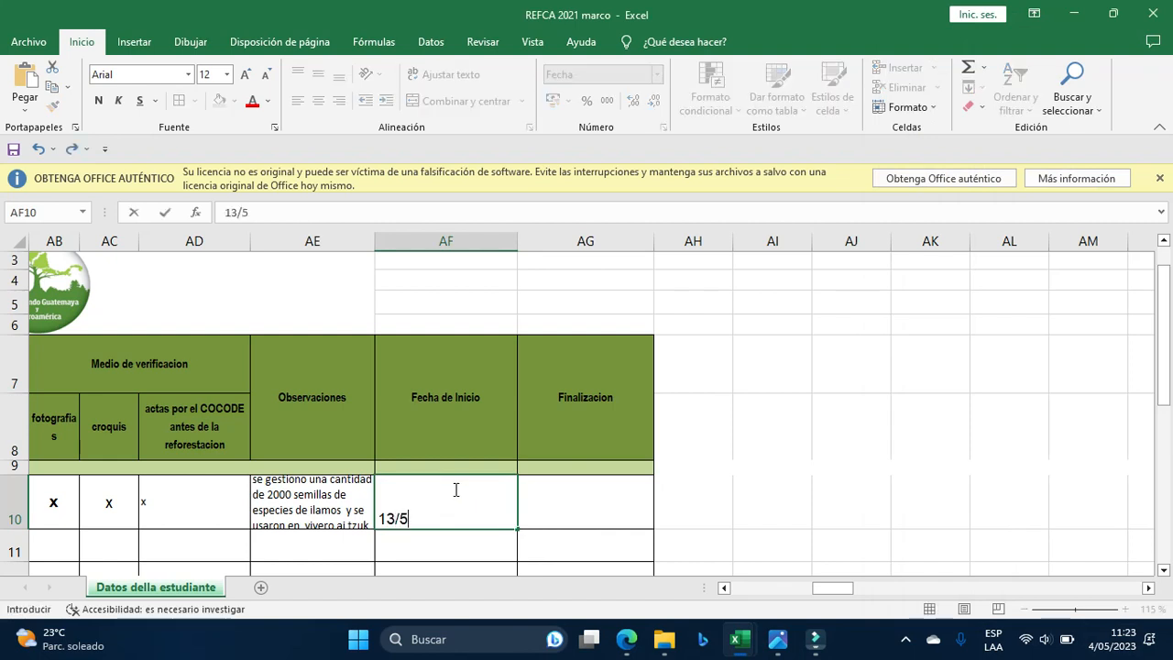
type("5/2023")
key("Tab")
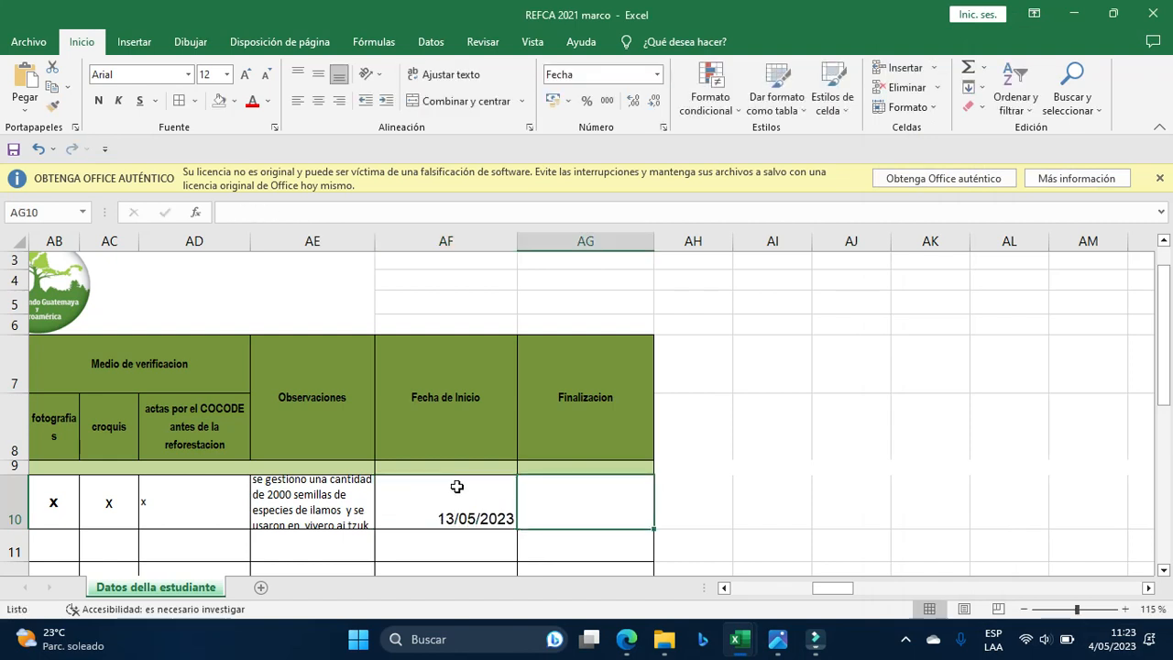
Enter the end date 10/06/2023 in AG10.
left_click(1111, 639)
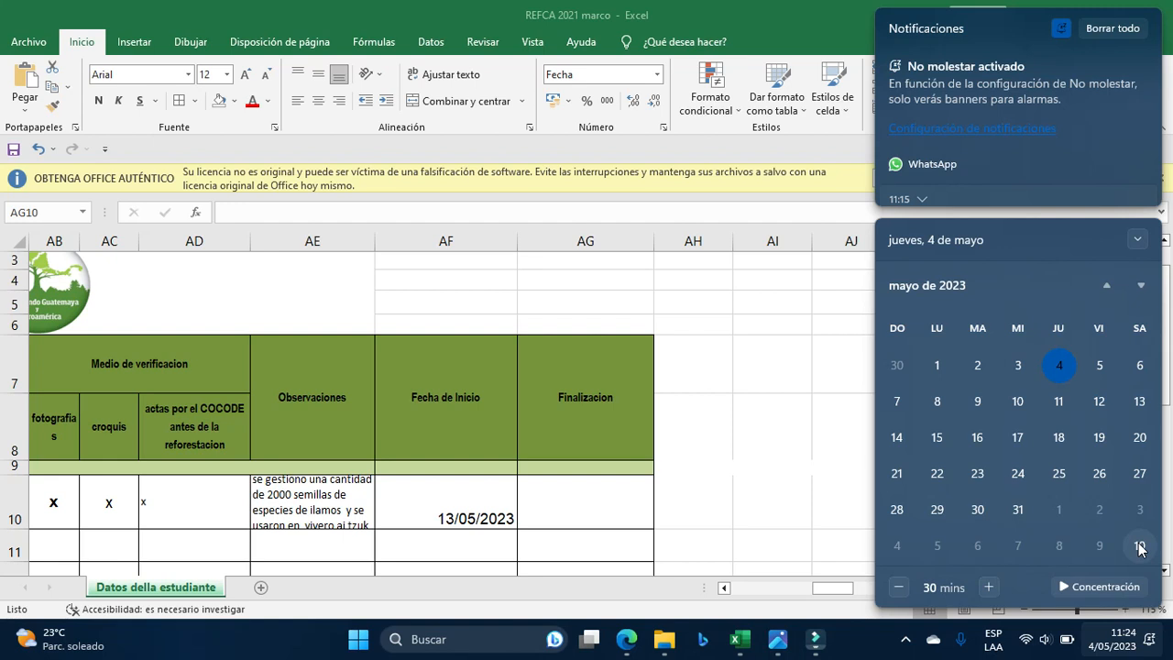
left_click(620, 504)
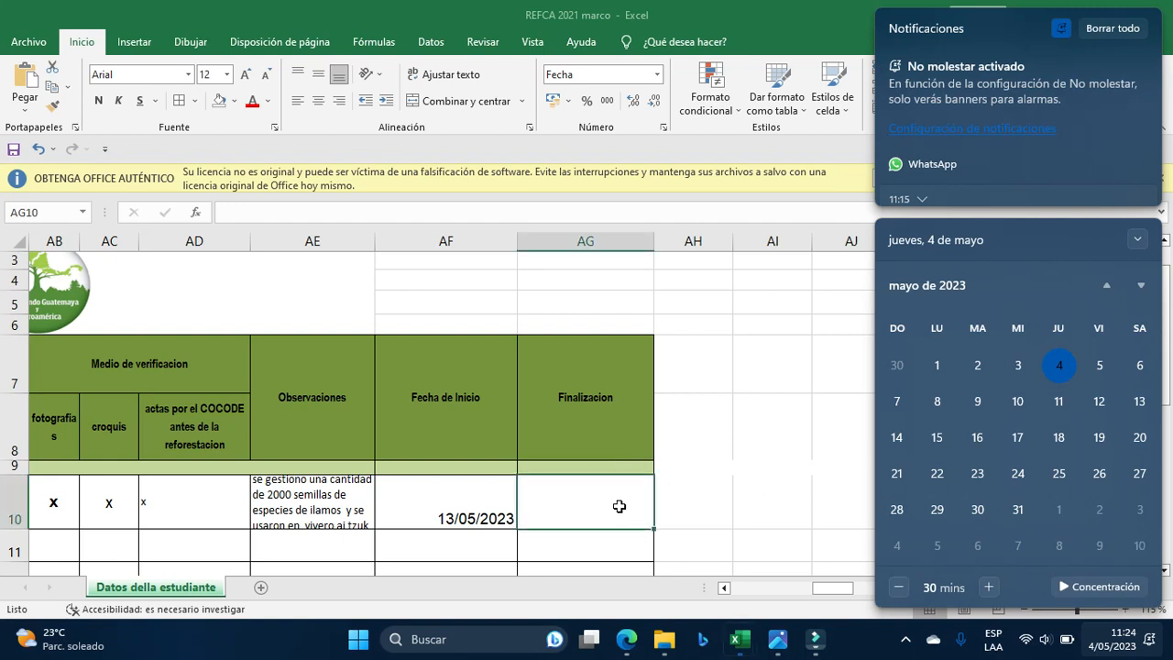
type("10/06/202")
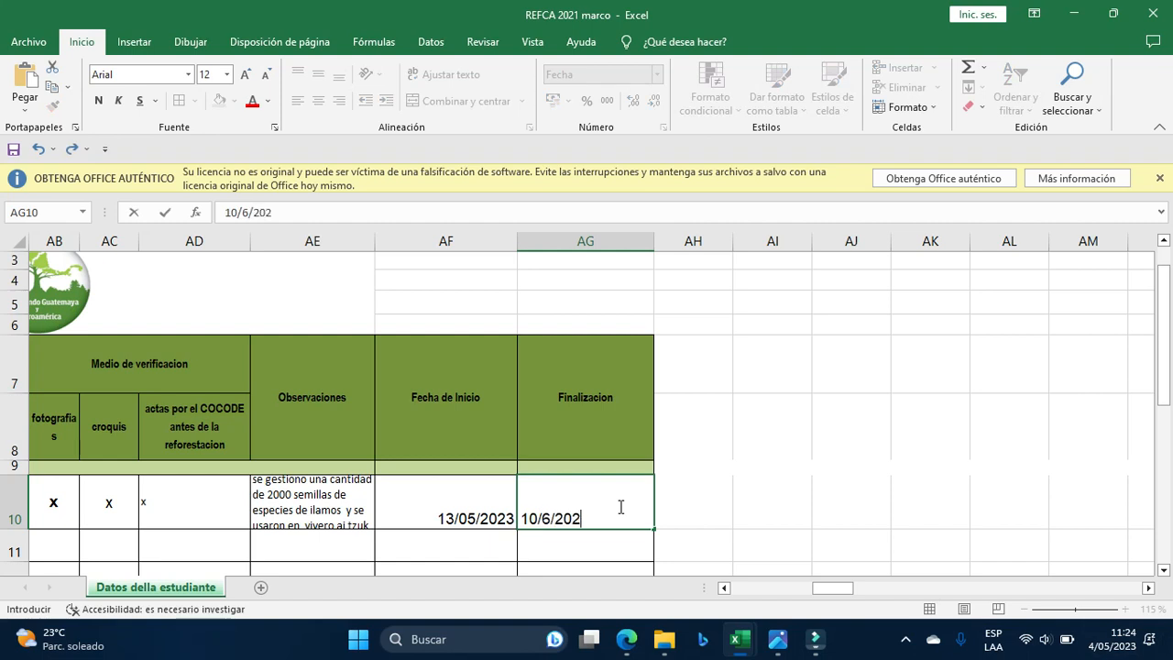
type("3")
key("Return")
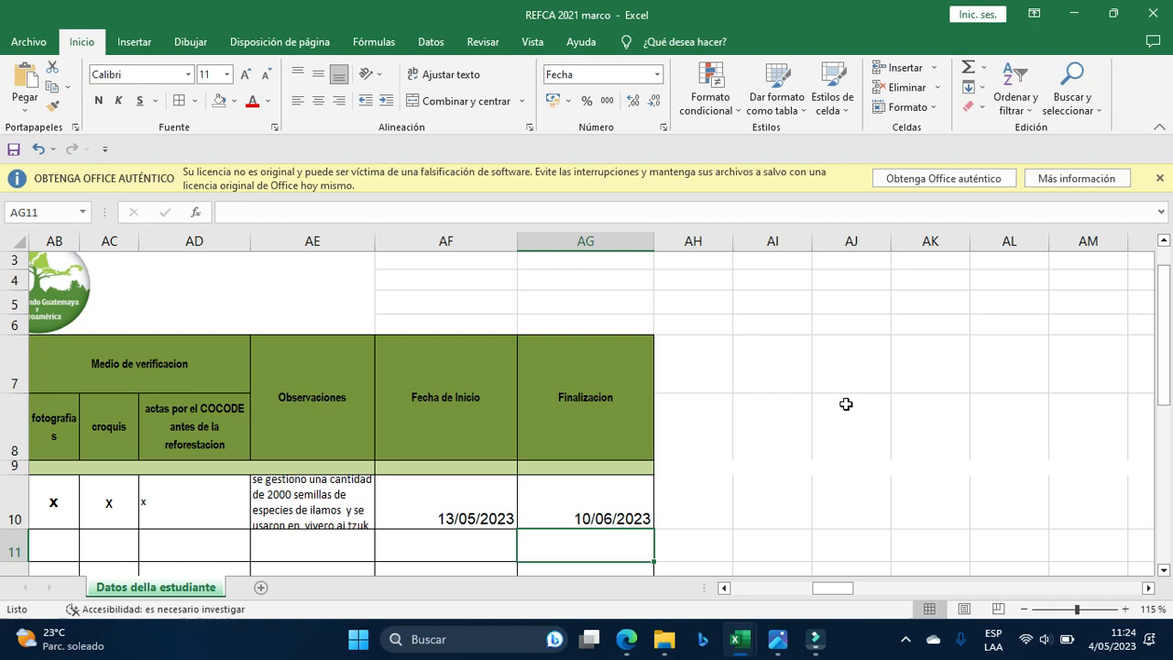
mouse_move(741, 641)
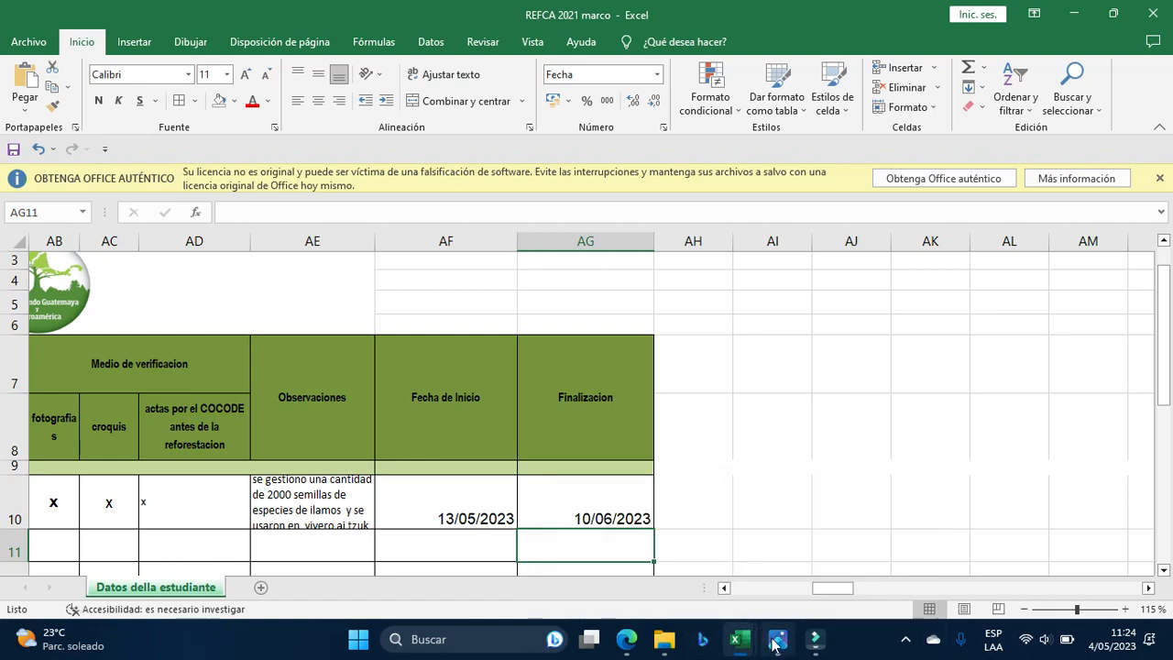
In the cronograma PDF, select the tree-quantity line and the 6 de mayo al 9 de mayo period.
mouse_move(627, 645)
left_click(575, 582)
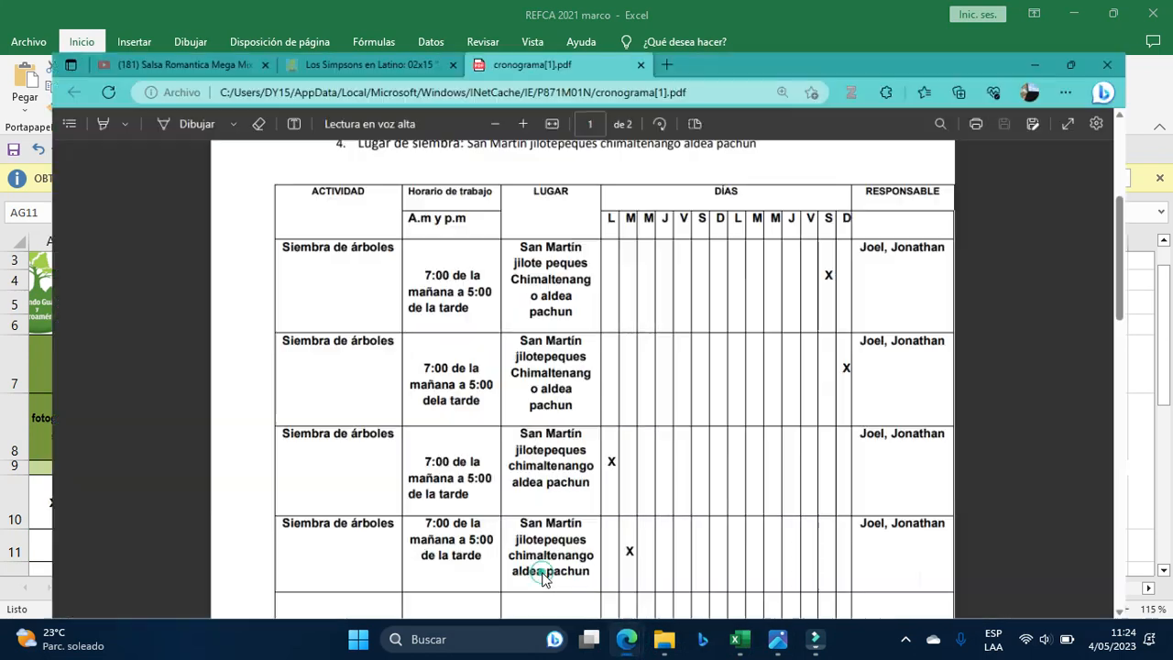
scroll(374, 291, "up", 3)
scroll(374, 291, "up", 2)
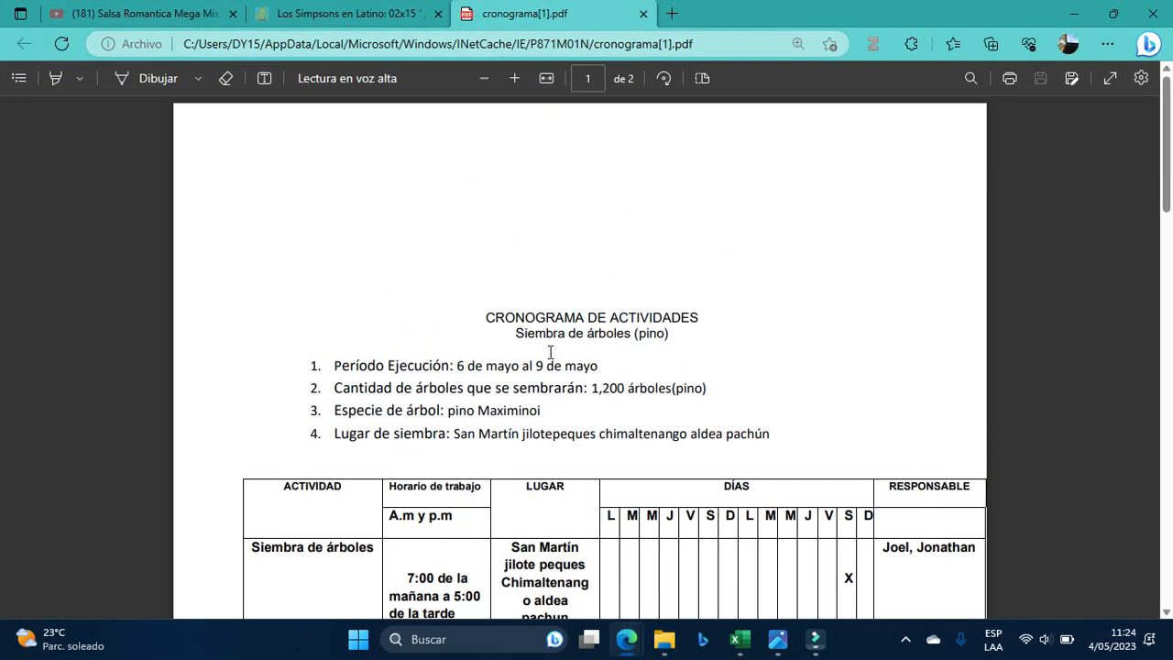
scroll(501, 356, "down", 3)
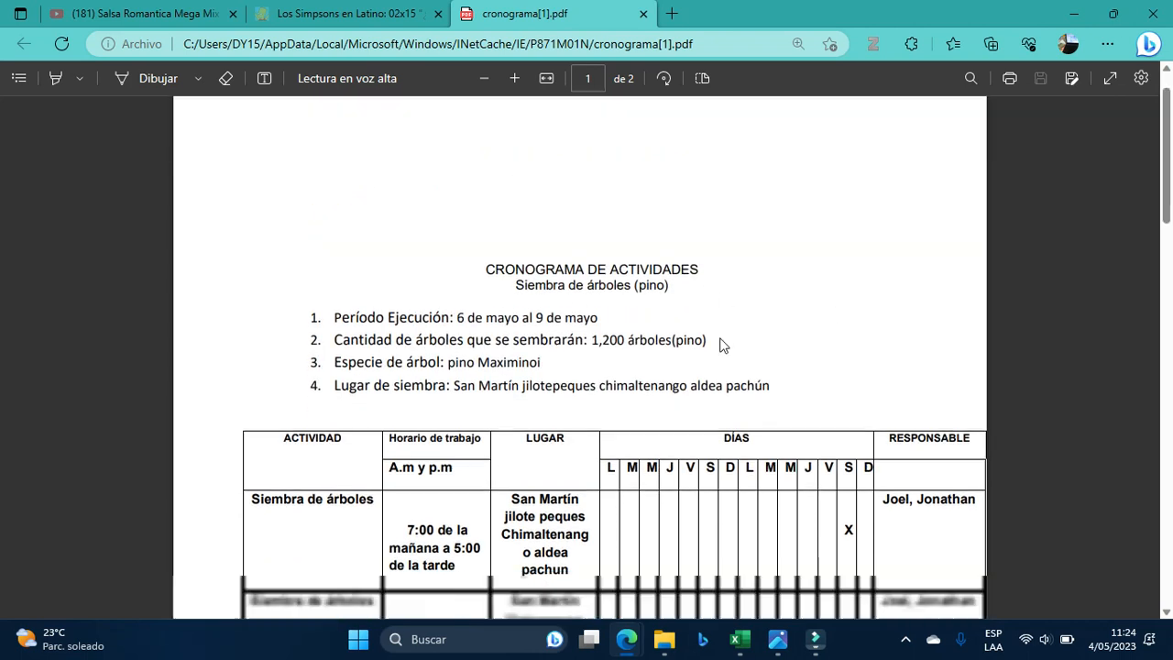
scroll(707, 337, "up", 3)
scroll(626, 341, "down", 3)
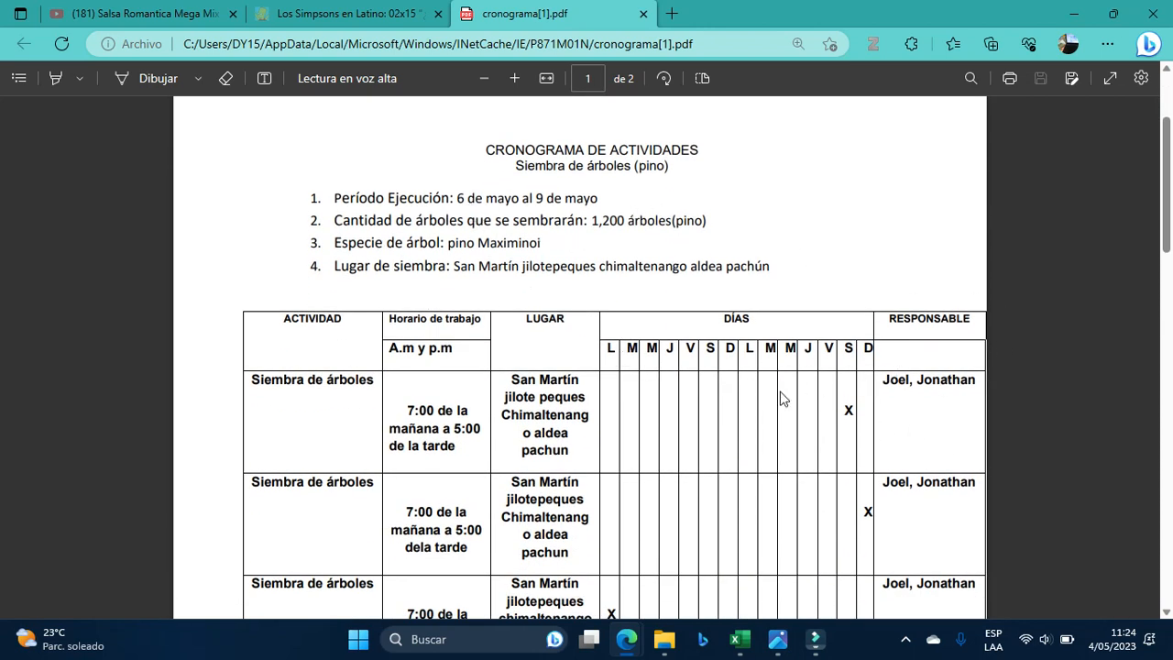
scroll(583, 365, "up", 1)
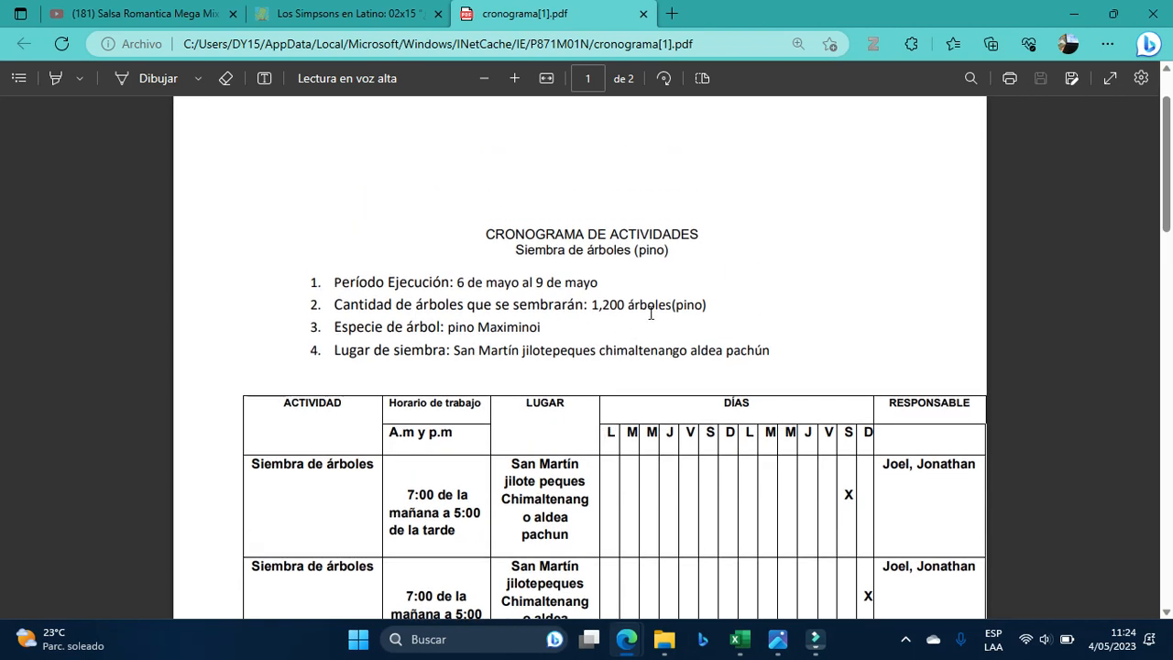
left_click_drag(331, 306, 709, 311)
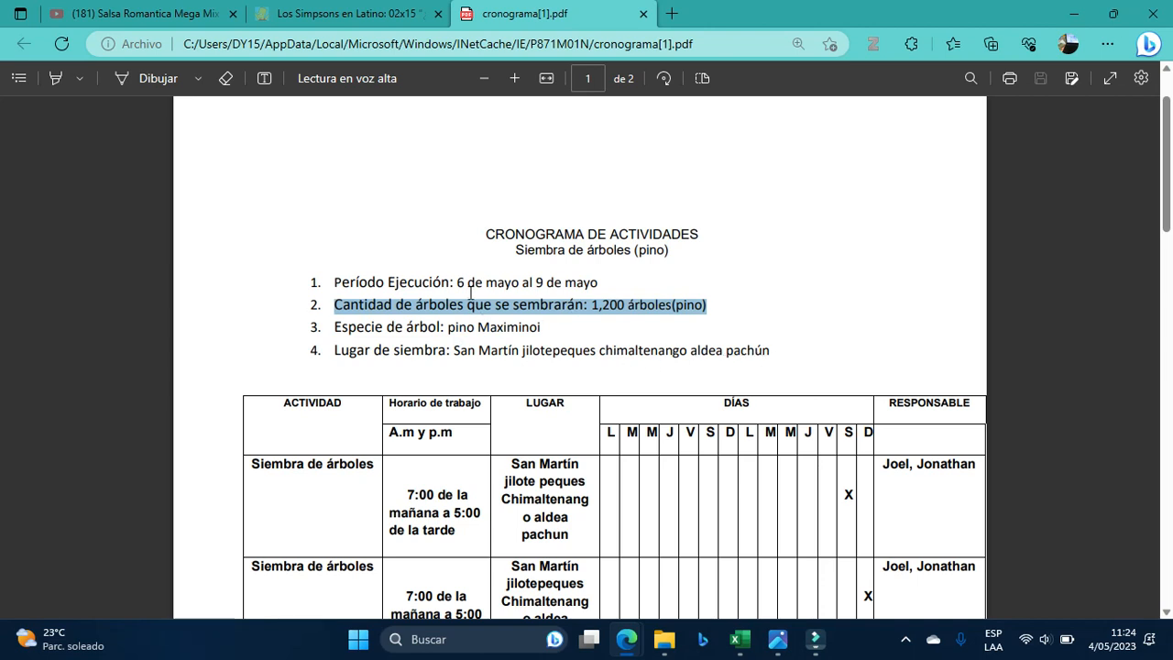
left_click_drag(450, 283, 605, 285)
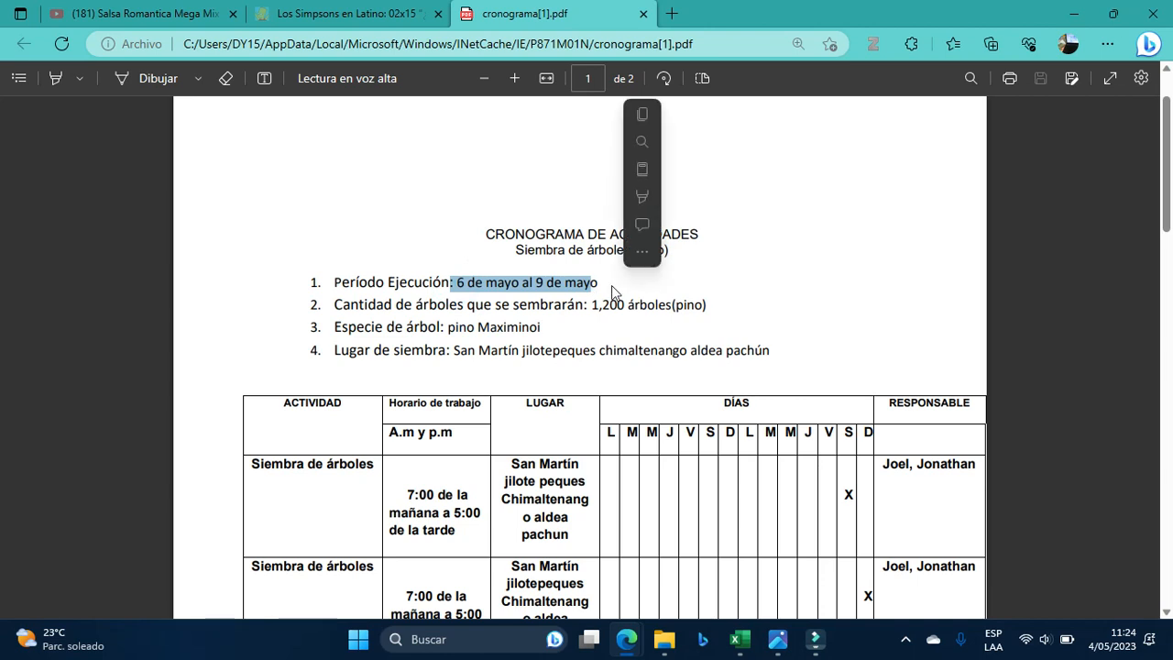
scroll(654, 431, "down", 3)
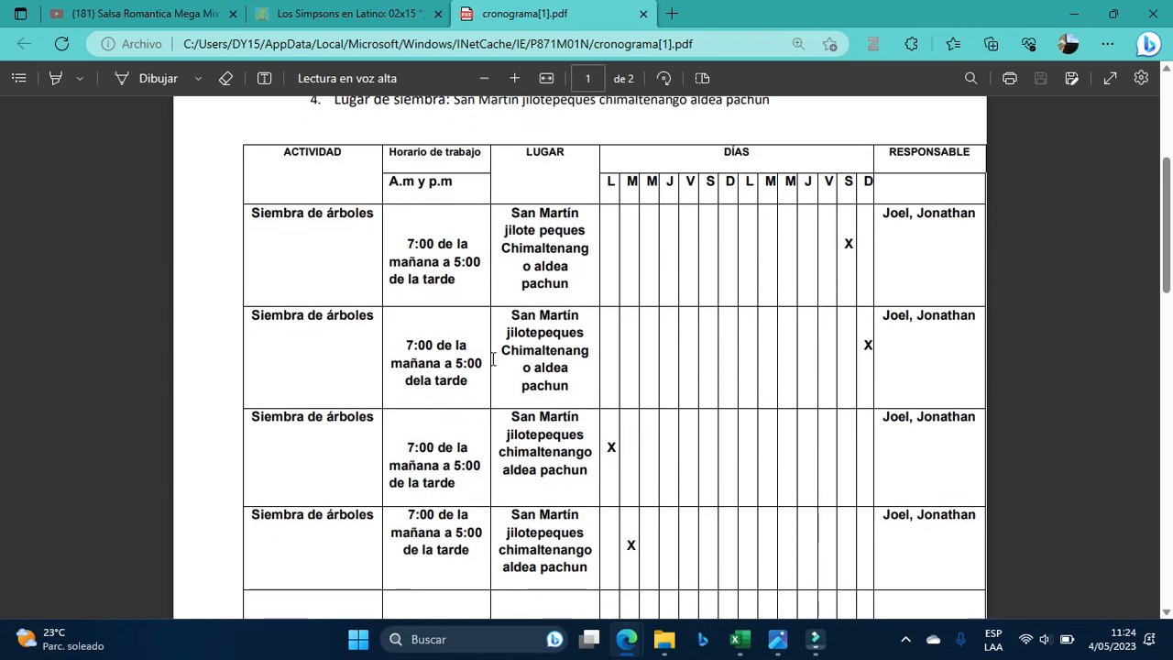
scroll(699, 413, "up", 3)
scroll(567, 393, "down", 3)
scroll(703, 449, "up", 3)
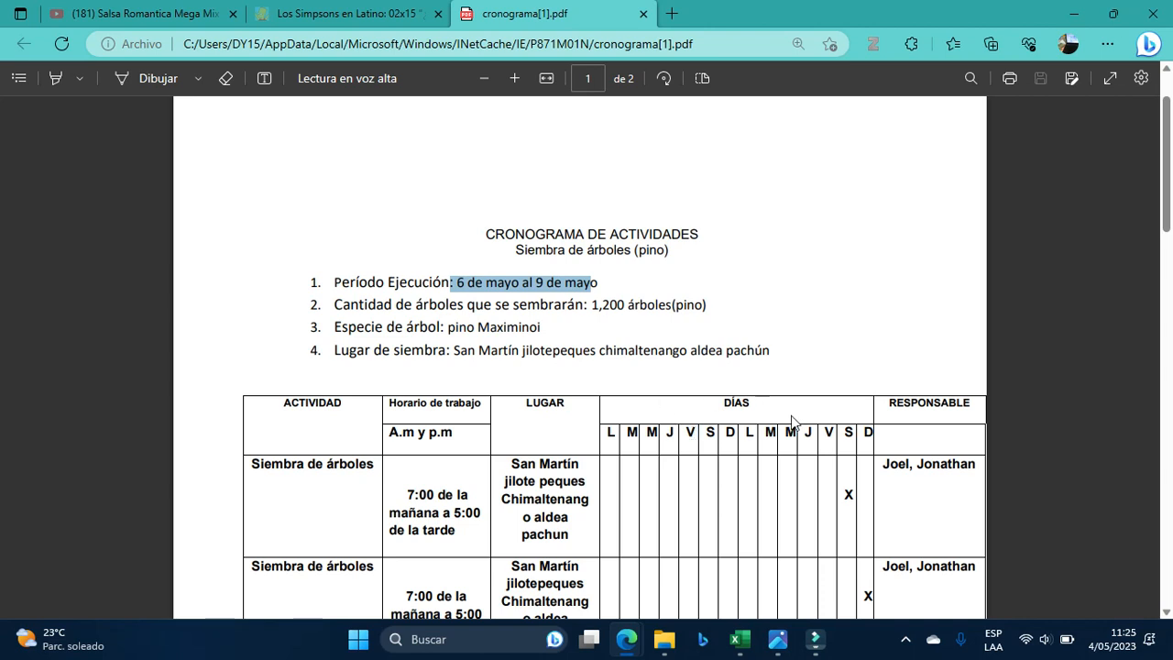
Back in the workbook, inspect row 10's species in G10 and the 1000-tree total in I10.
left_click(1074, 14)
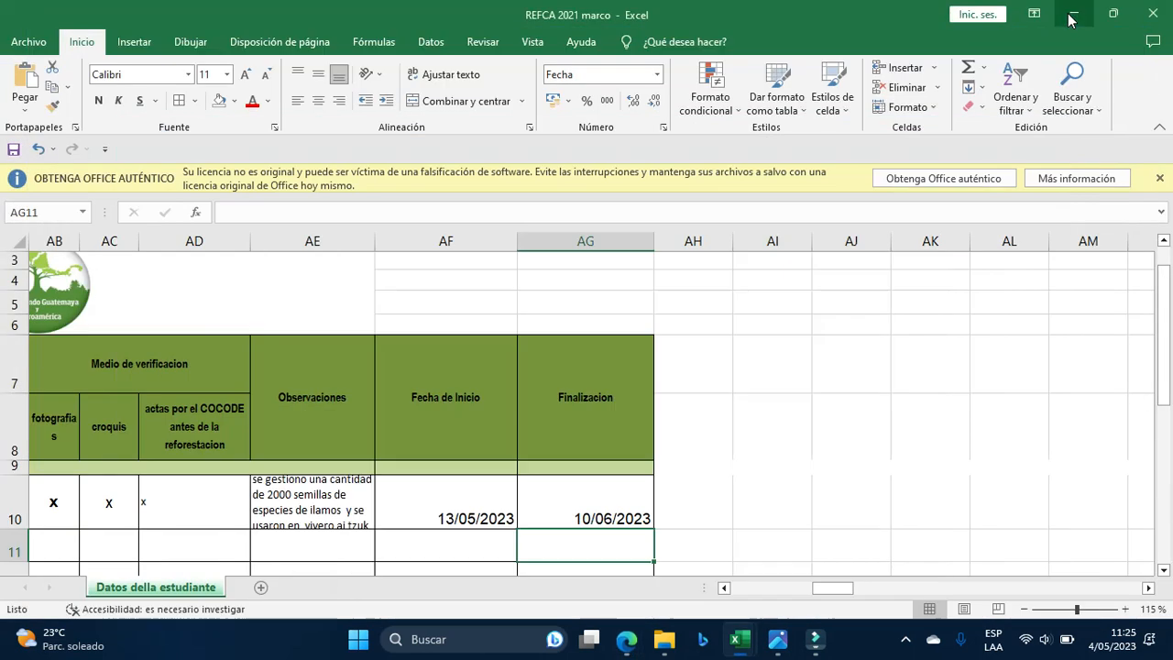
left_click_drag(849, 587, 726, 594)
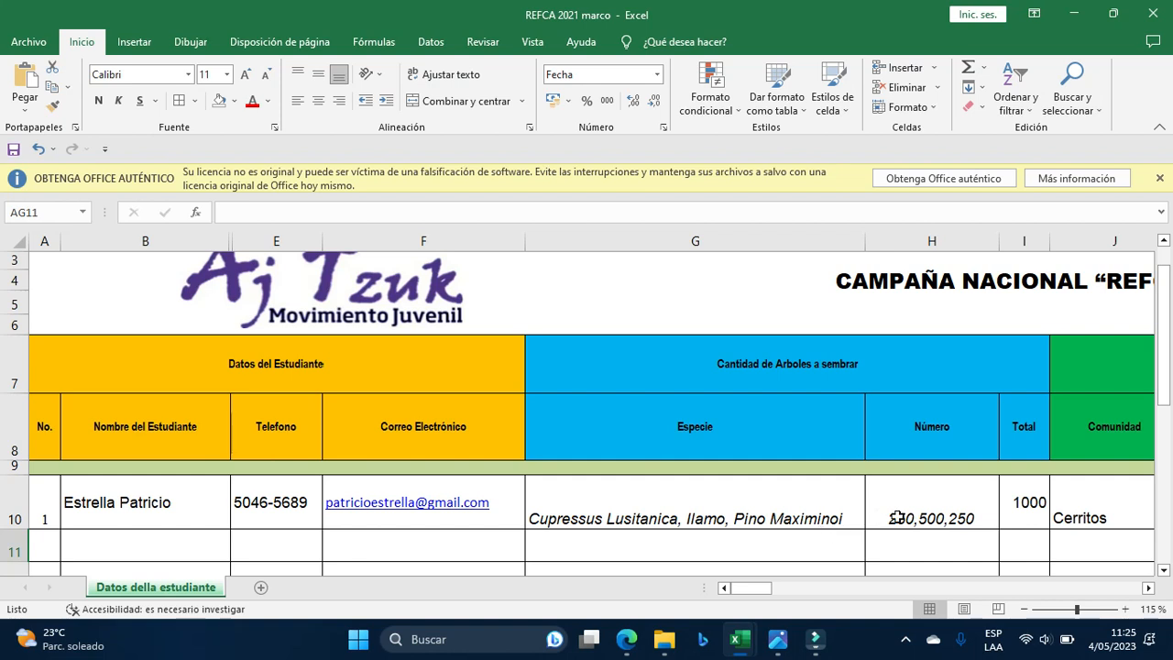
mouse_move(751, 587)
left_mouse_down()
mouse_move(837, 589)
mouse_move(728, 590)
left_mouse_up()
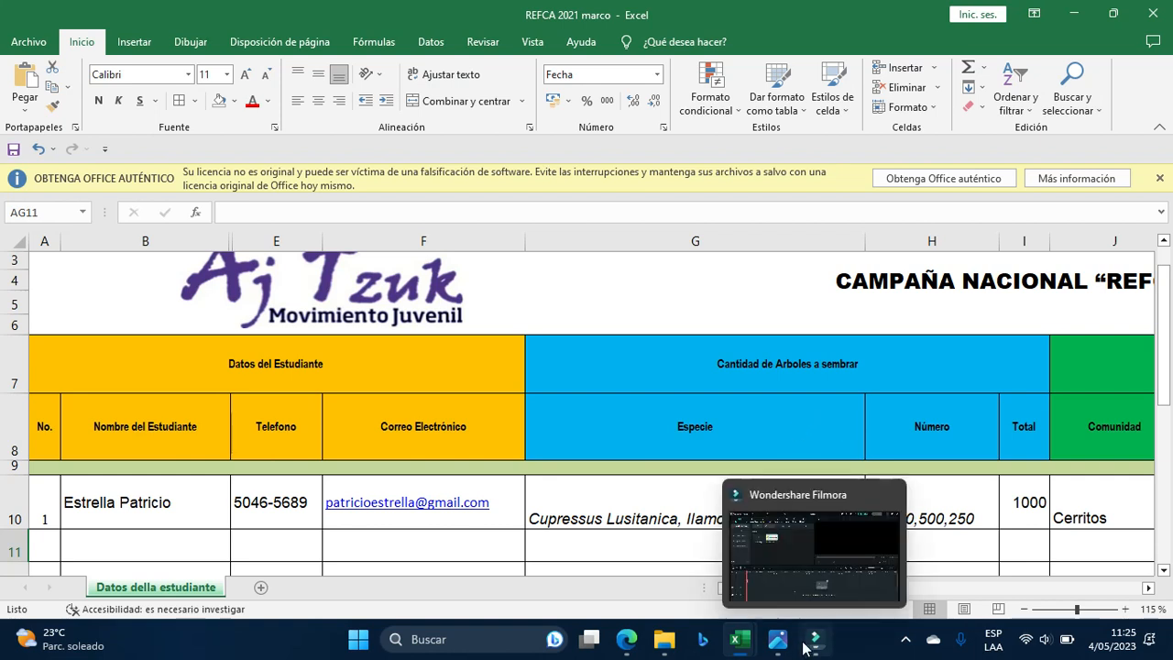
mouse_move(780, 641)
left_click(554, 491)
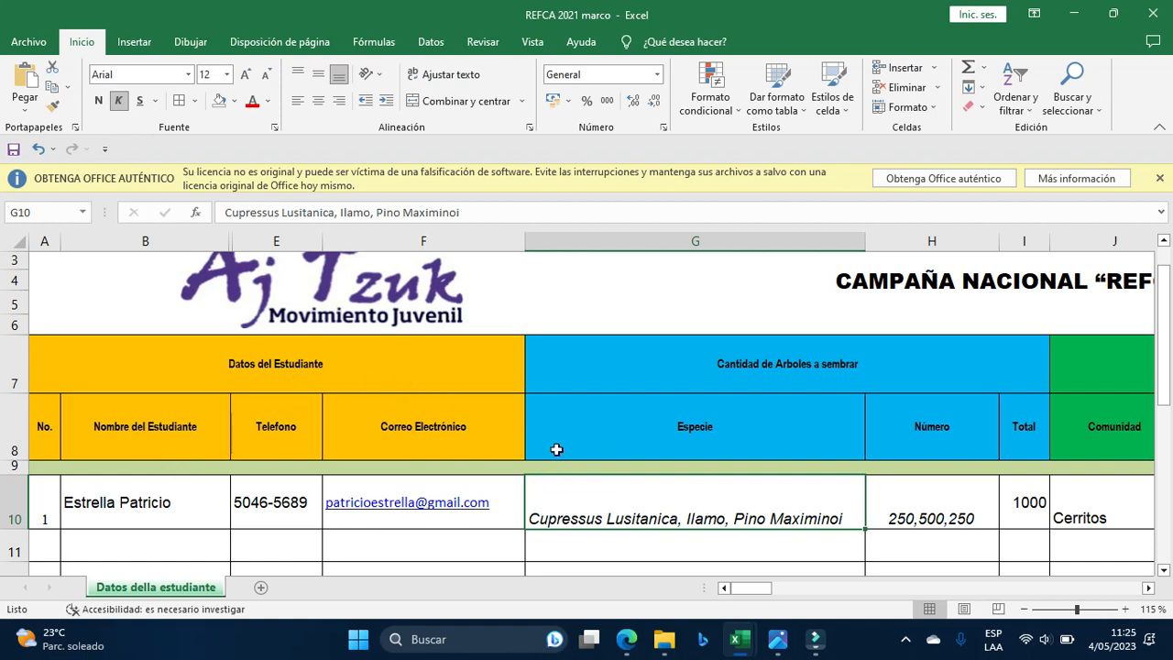
left_click(608, 437)
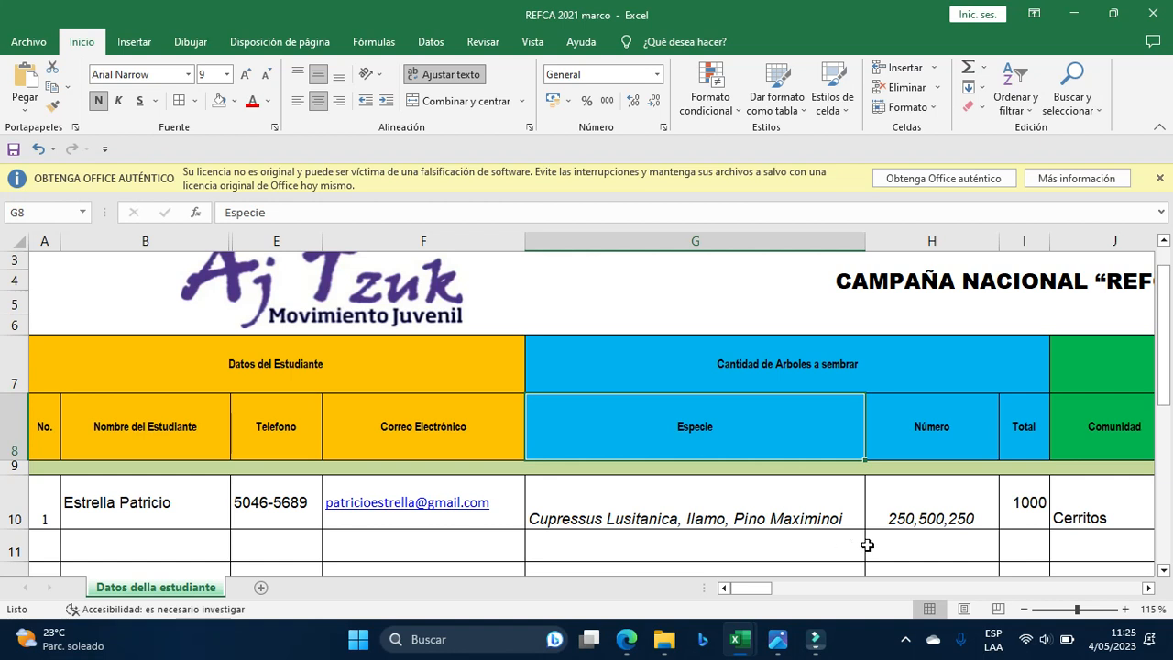
left_click(1006, 504)
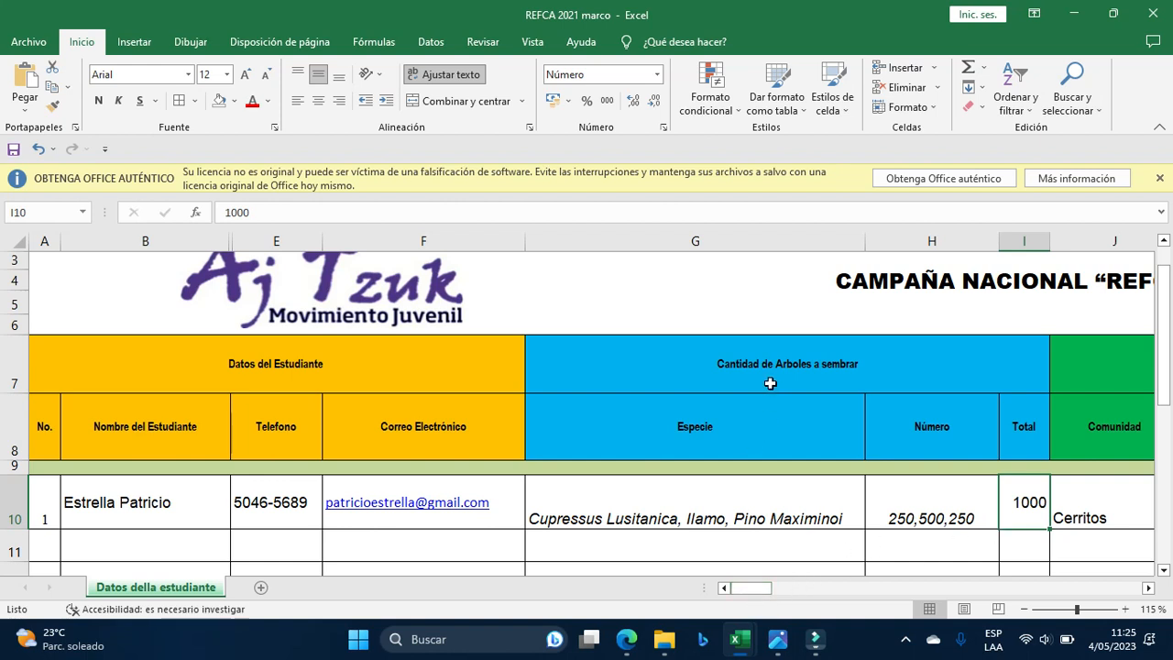
Fill row 10's four tree-source quantity cells X10:AA10 with yellow.
left_click_drag(753, 591, 803, 581)
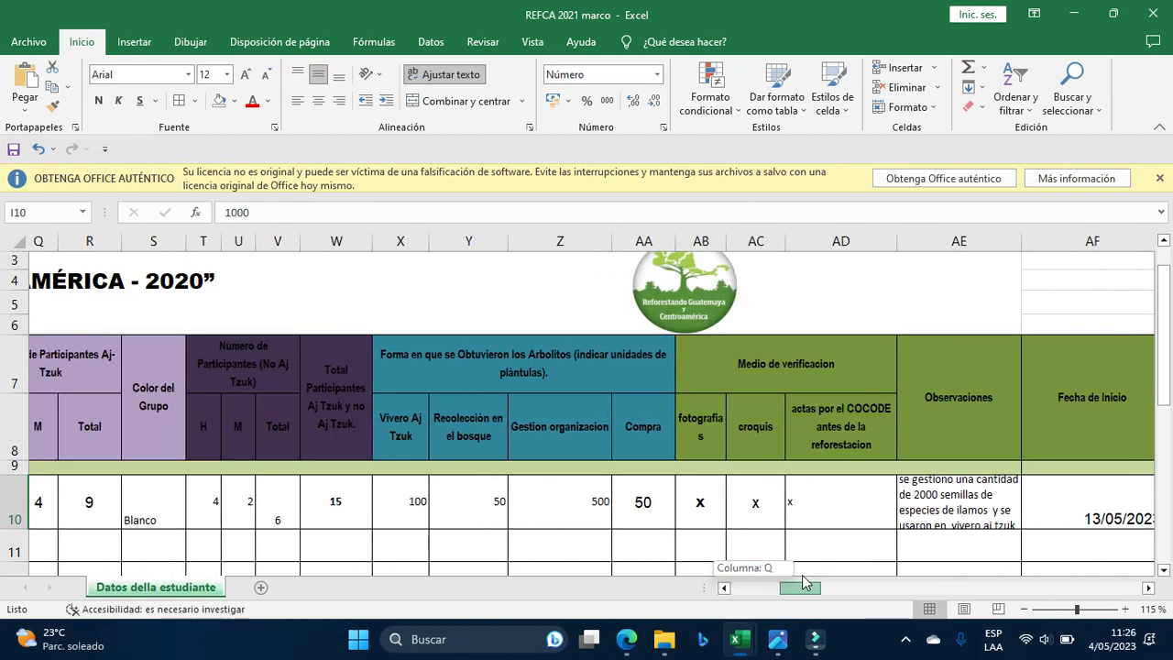
left_click_drag(803, 581, 801, 576)
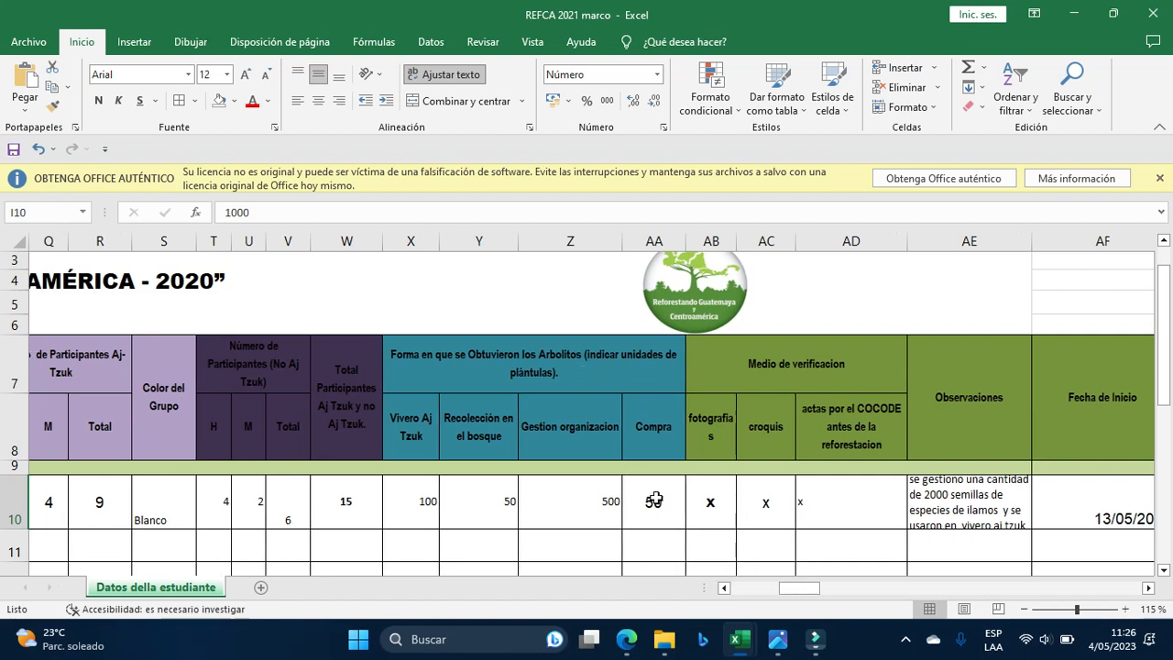
left_click_drag(654, 500, 427, 498)
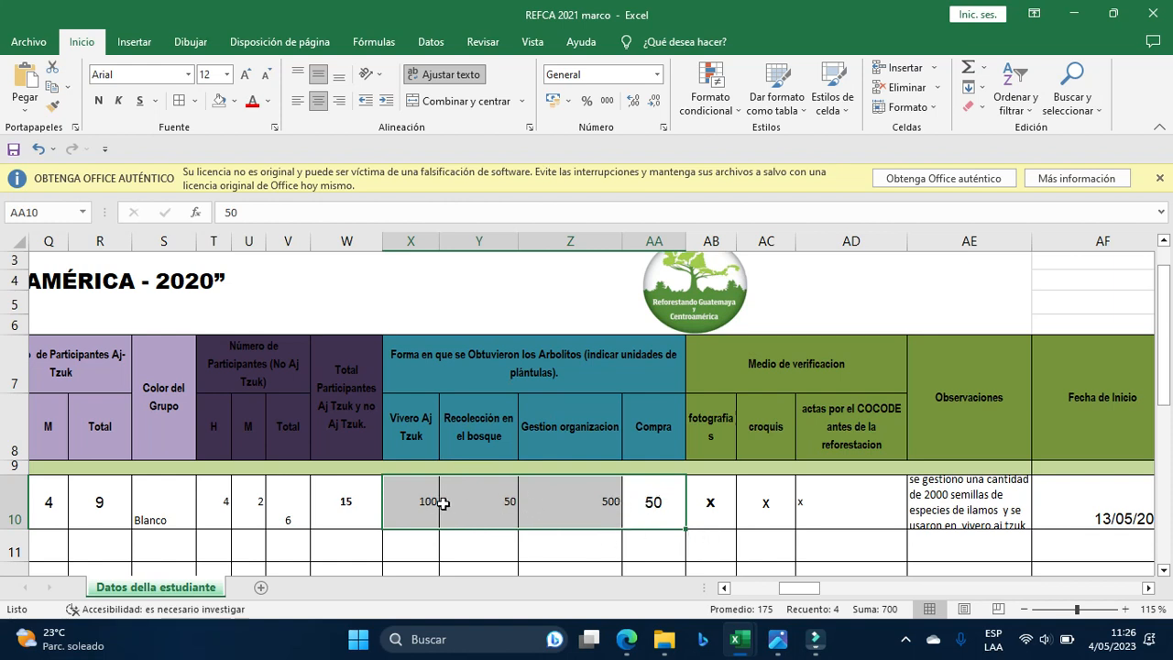
left_click(235, 103)
left_click(260, 230)
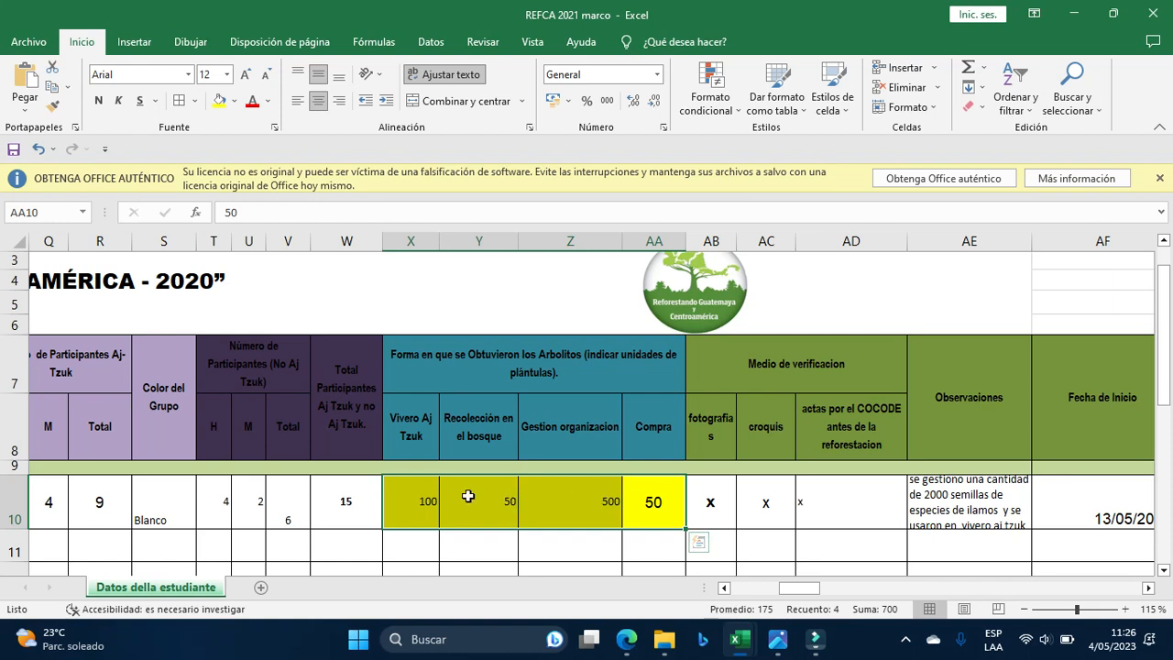
Change the quantities to 200 nursery, 100 forest-collected and 200 purchased trees.
left_click(415, 495)
mouse_move(736, 639)
type("200")
key("Return")
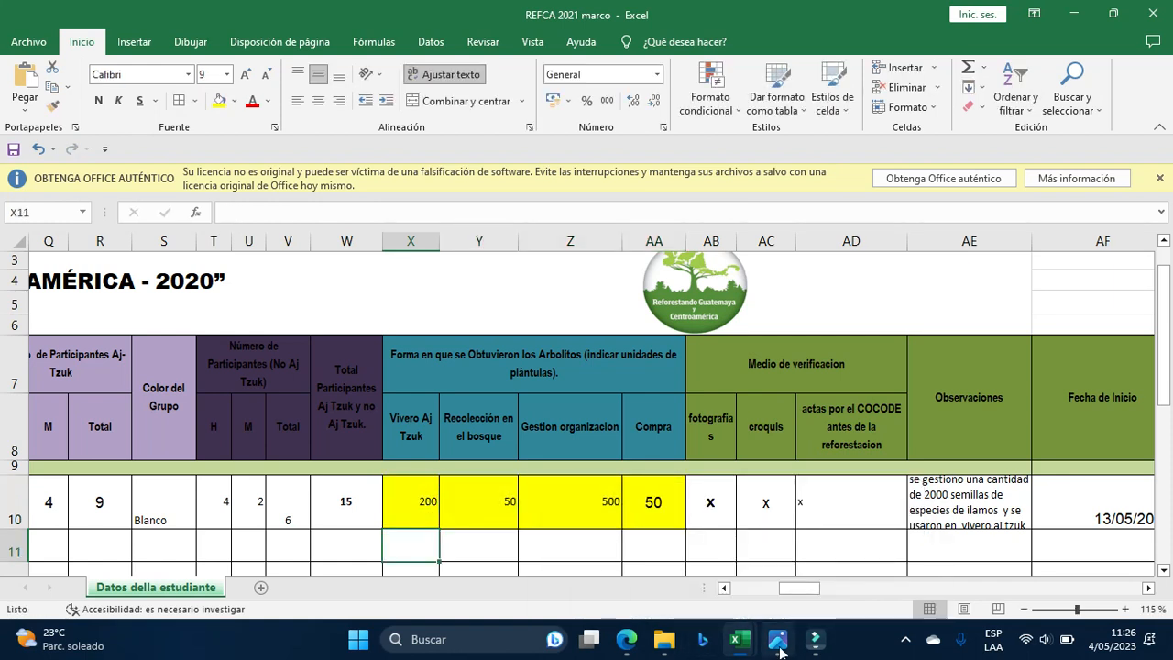
left_click(510, 505)
type("100")
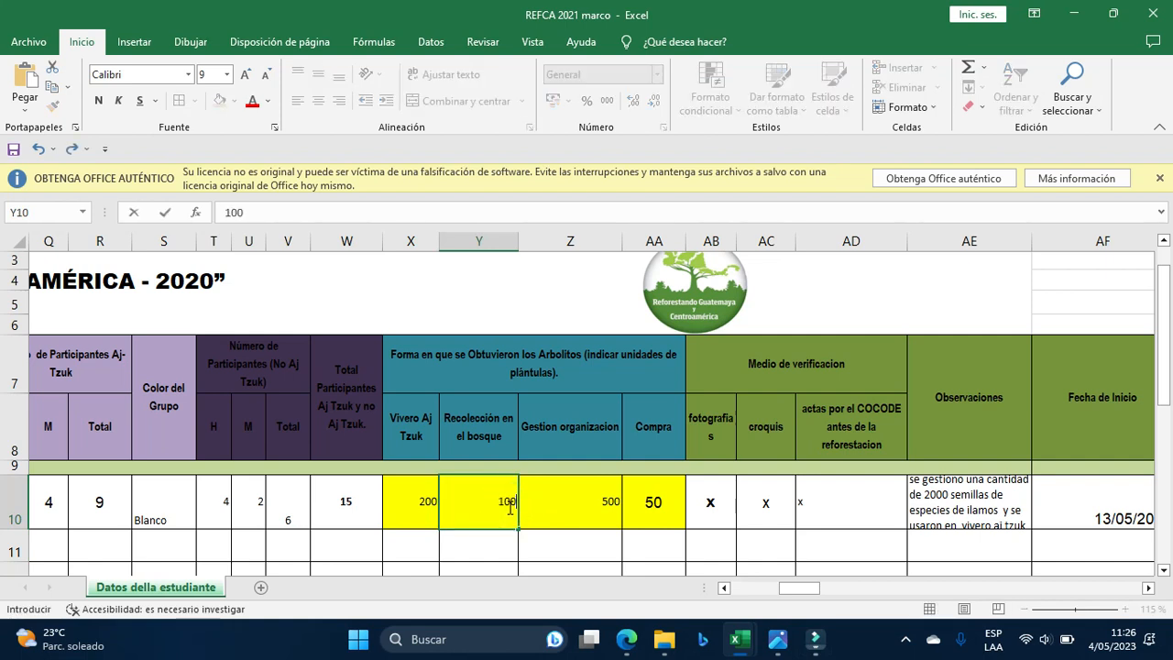
key("Tab")
key("Tab")
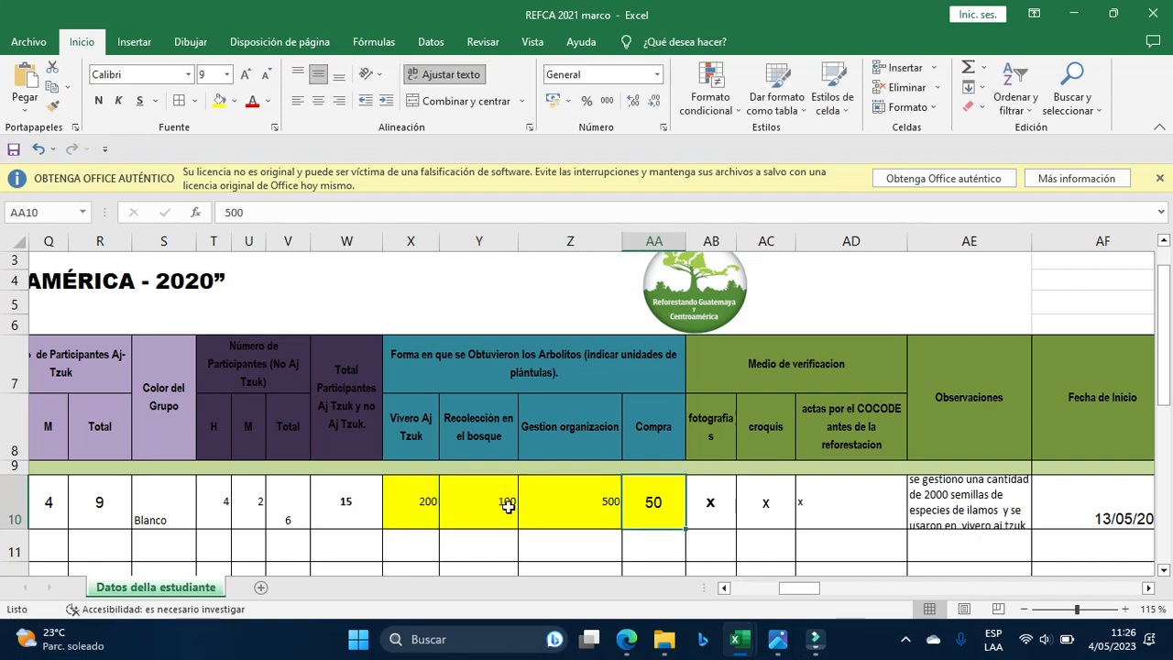
type("200")
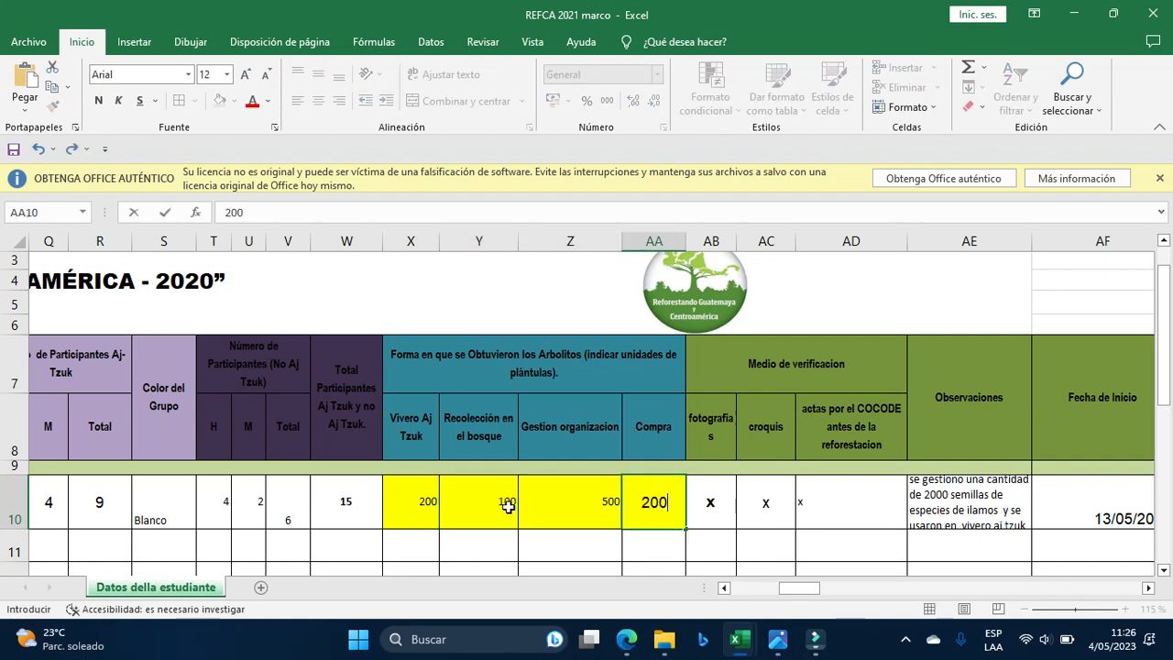
key("Return")
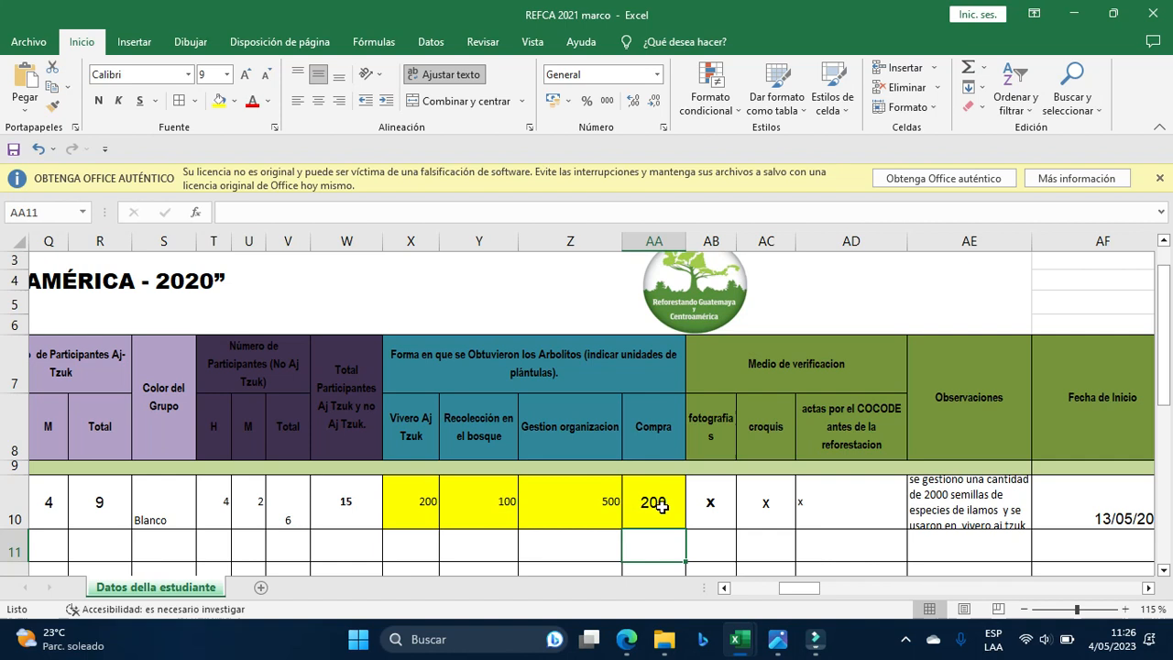
left_click_drag(822, 593, 673, 591)
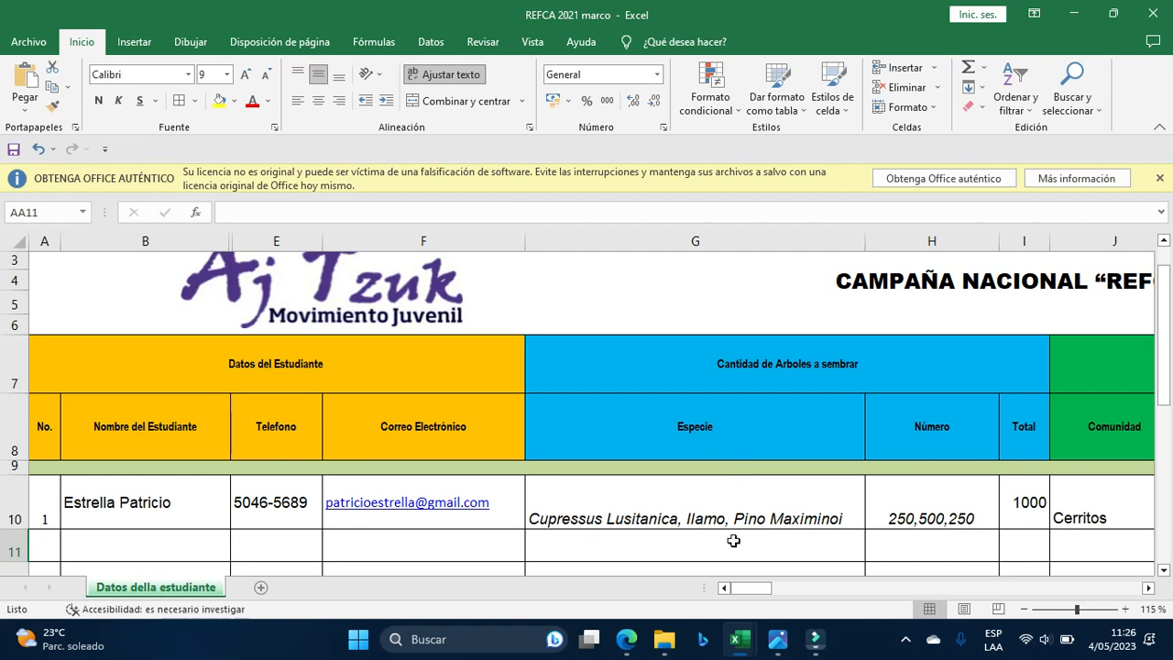
left_click(1014, 512)
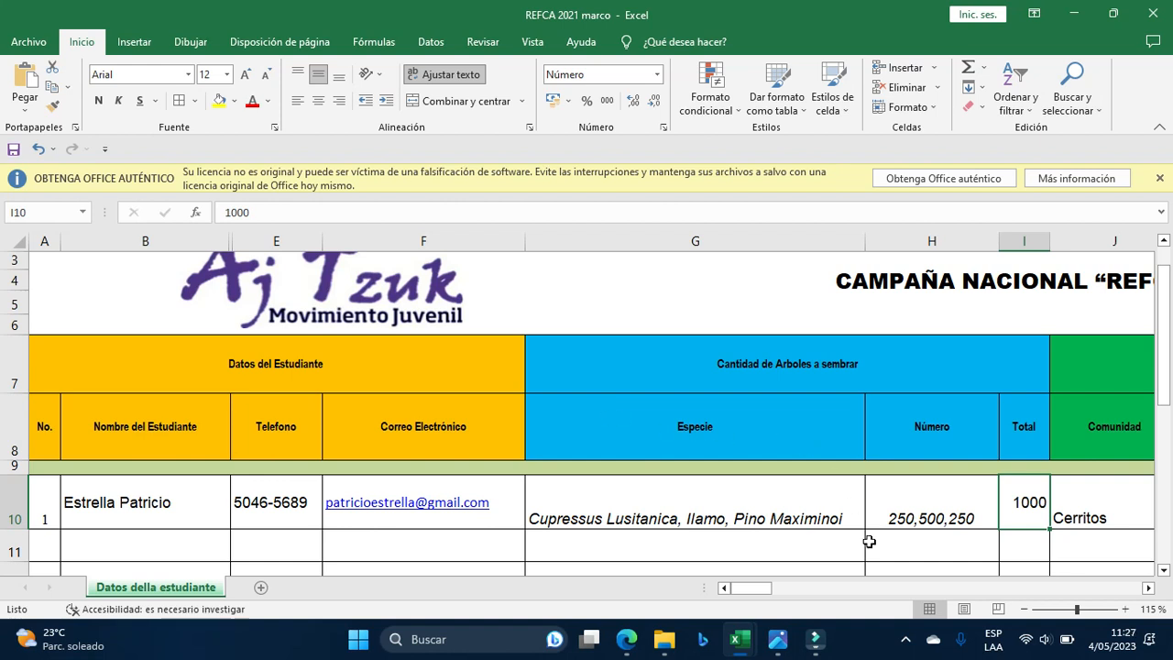
left_click(907, 640)
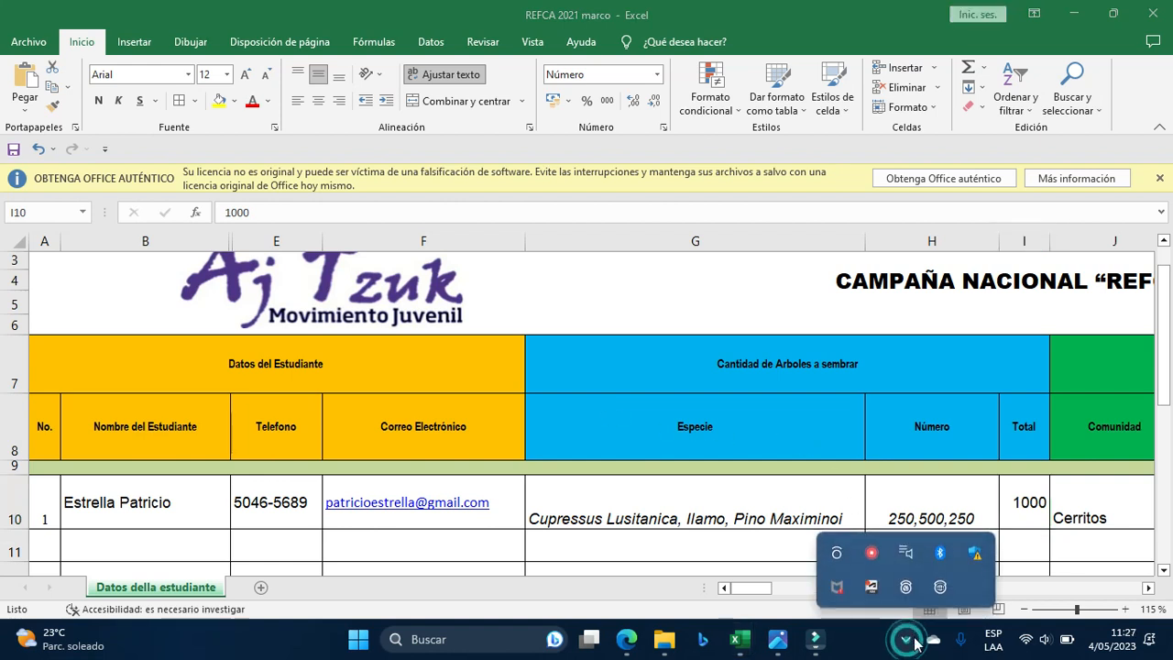
right_click(871, 553)
left_click(912, 575)
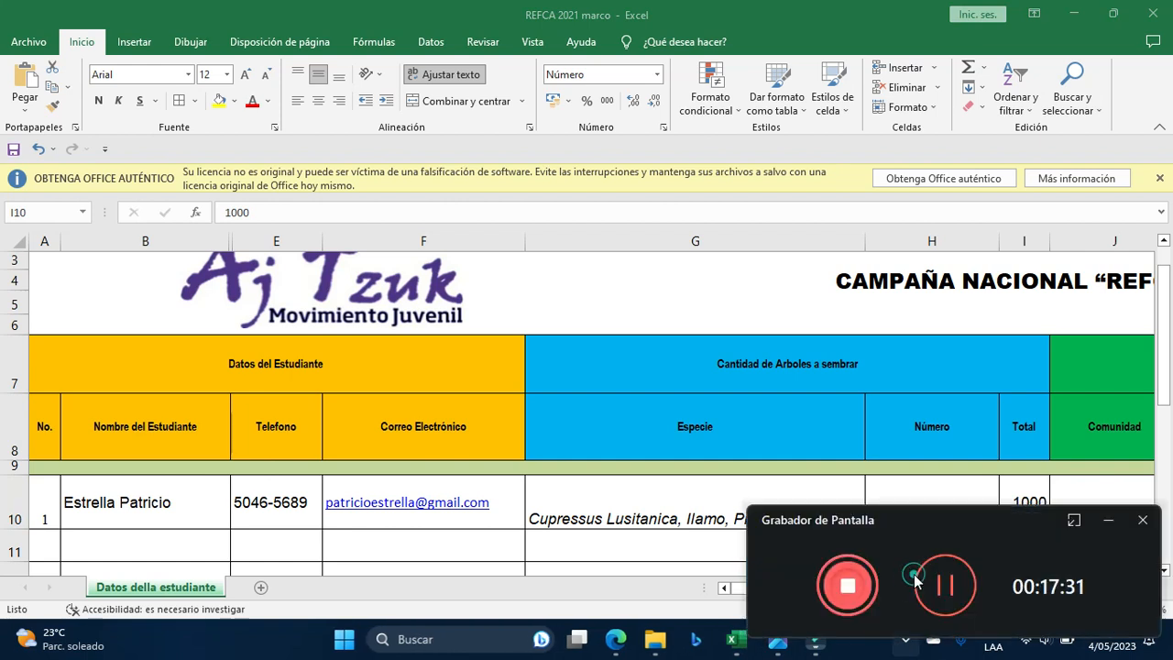